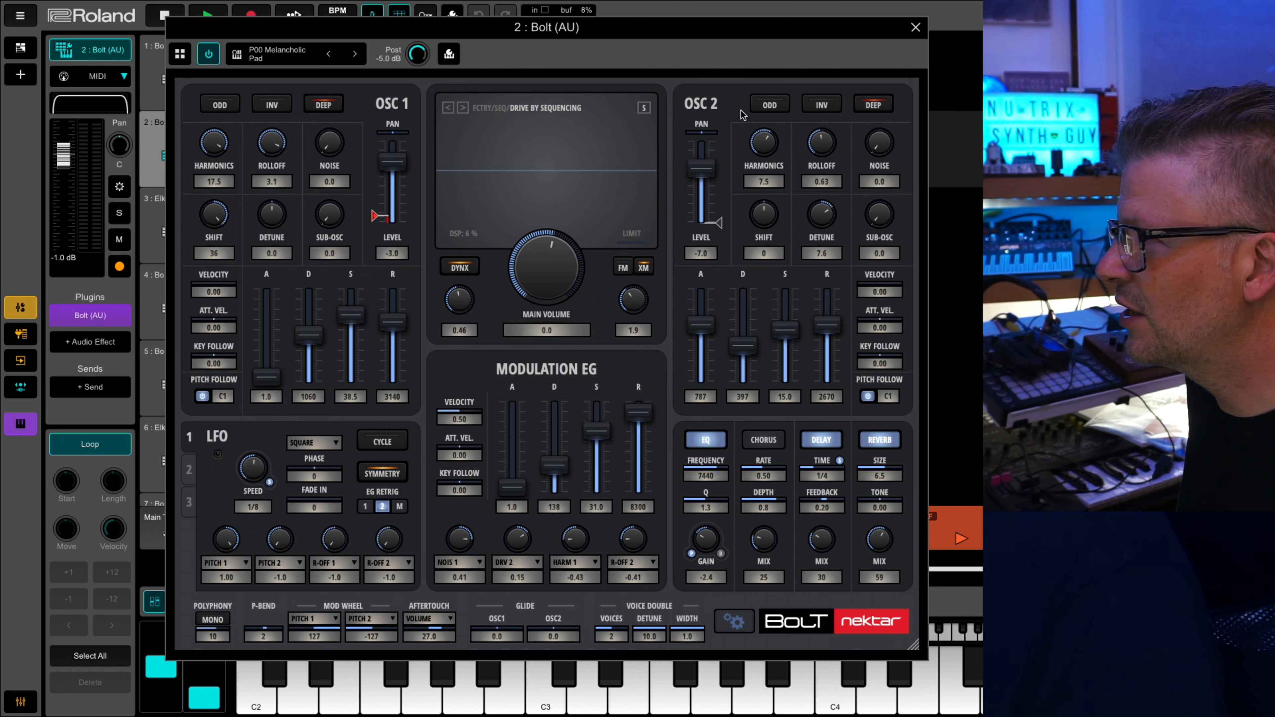
Switch off oscillator 2, the modulation envelope and the LFO, leaving only oscillator 1 active.
left_click(707, 106)
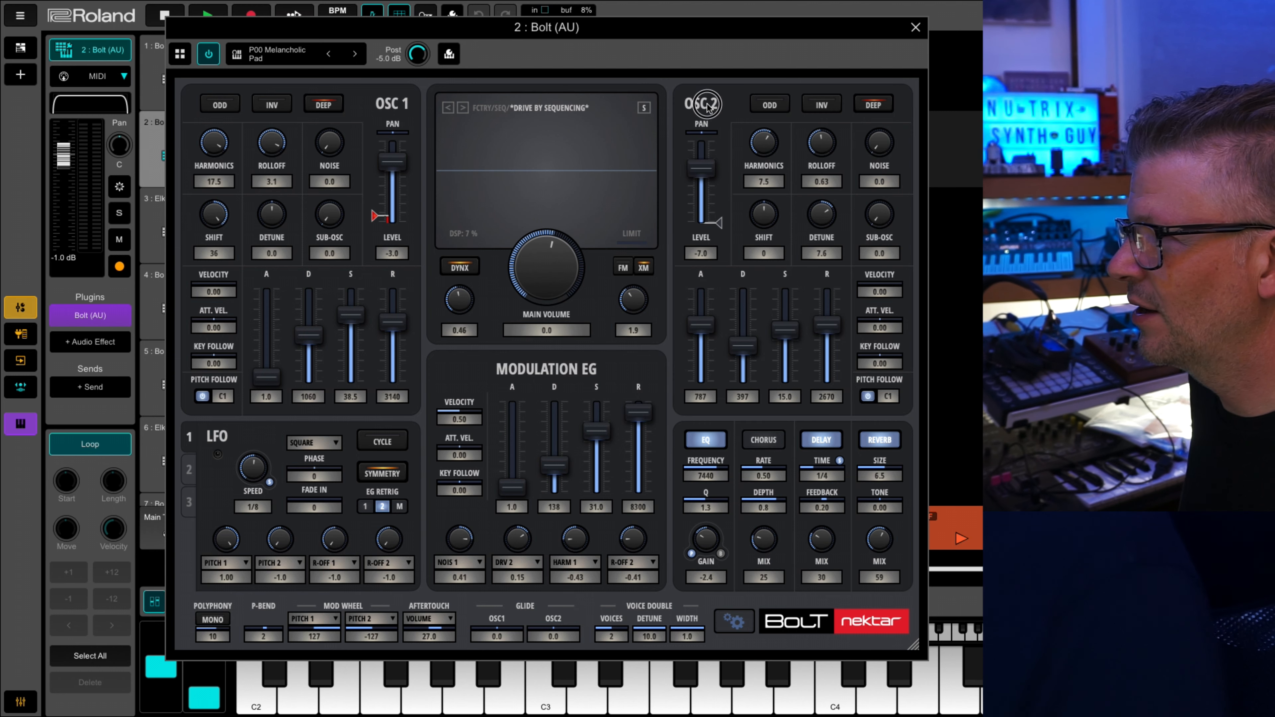
left_click(707, 105)
left_click(707, 106)
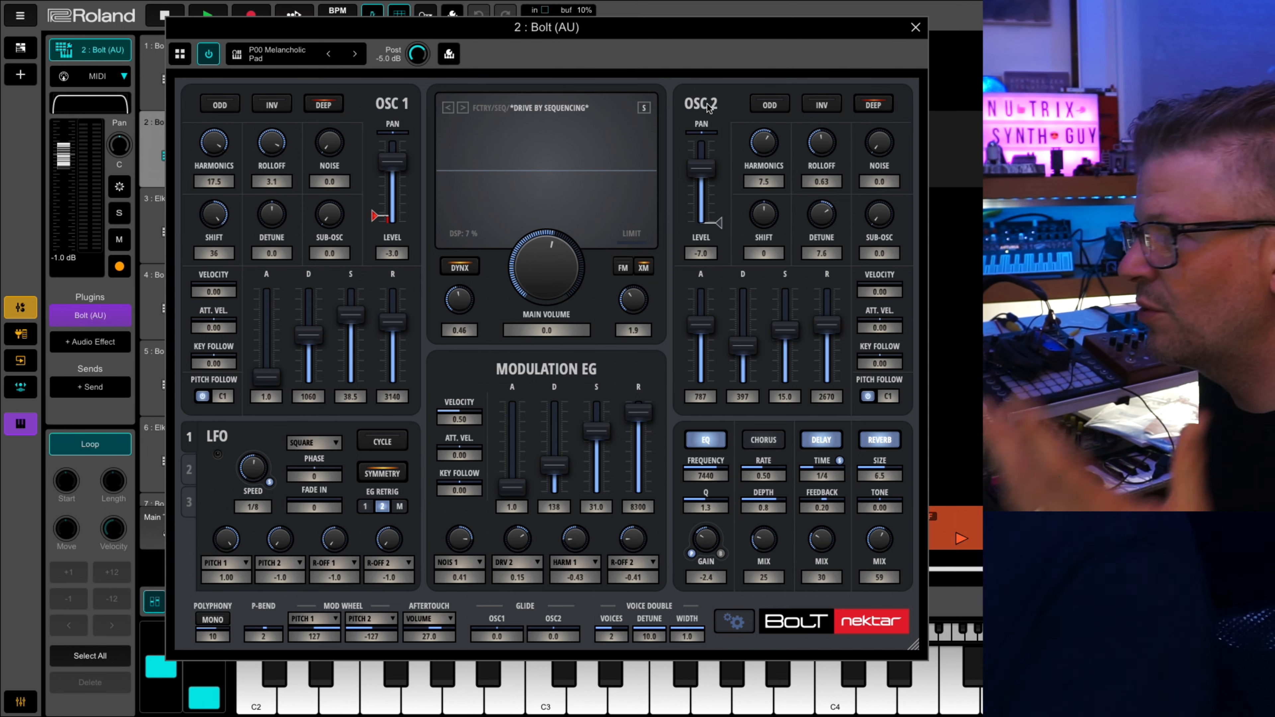
left_click(708, 105)
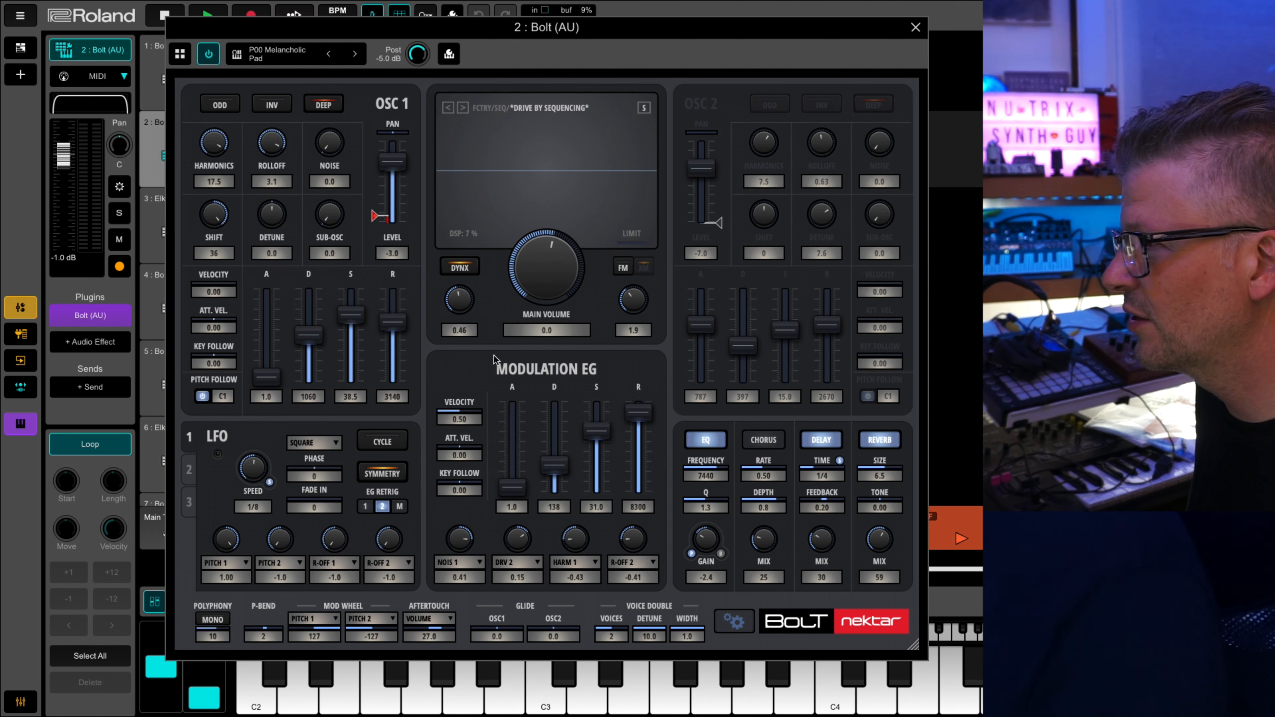
left_click(546, 371)
left_click(223, 441)
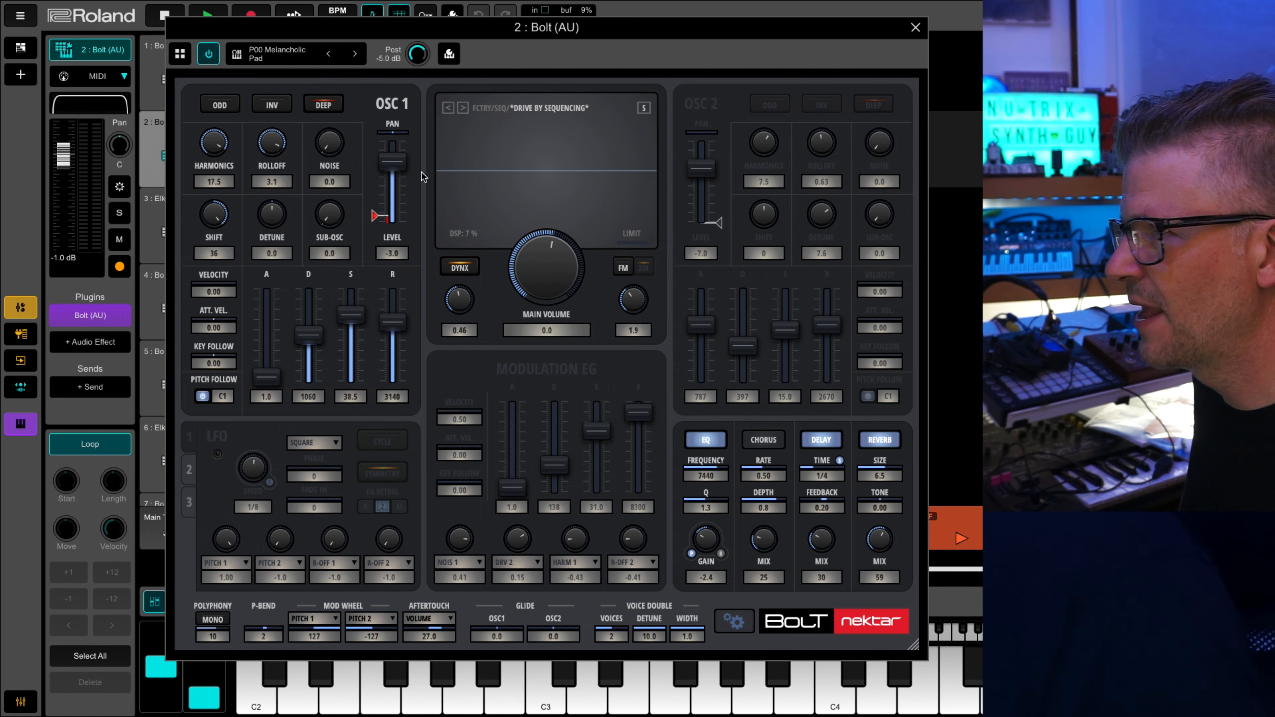
Load the SINE Wave factory patch from the Waves category.
left_click(532, 109)
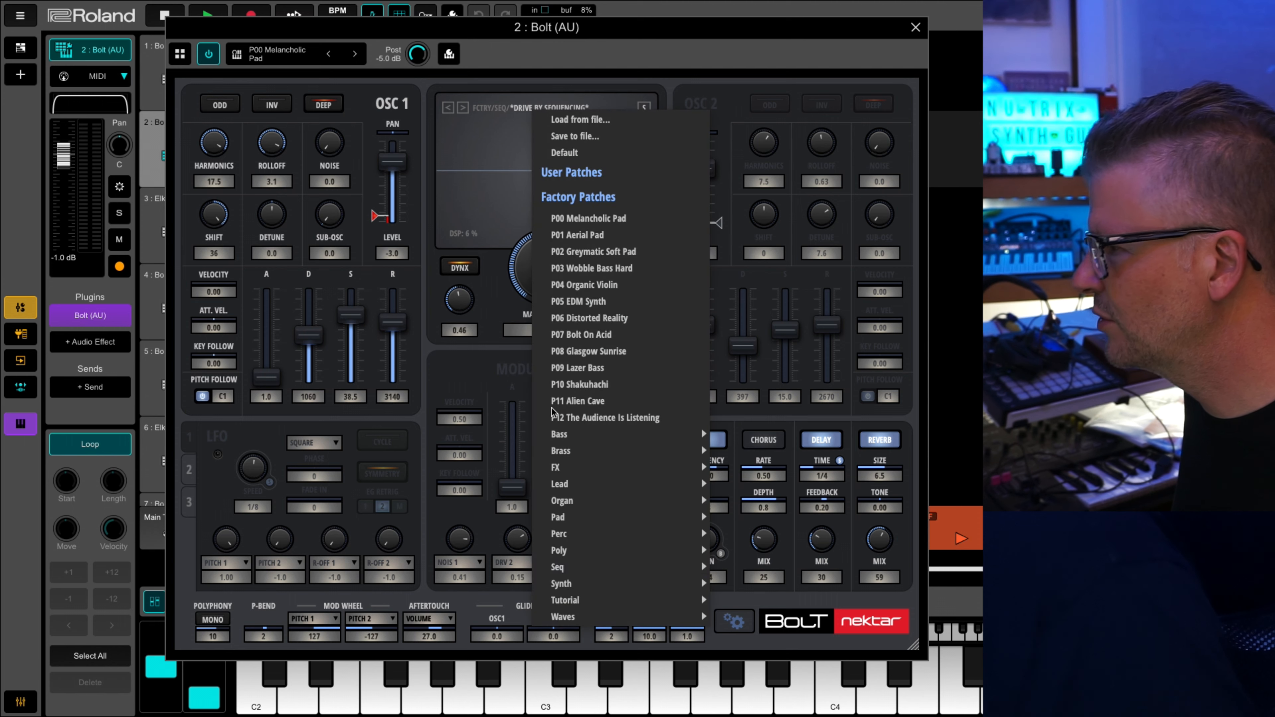
mouse_move(575, 620)
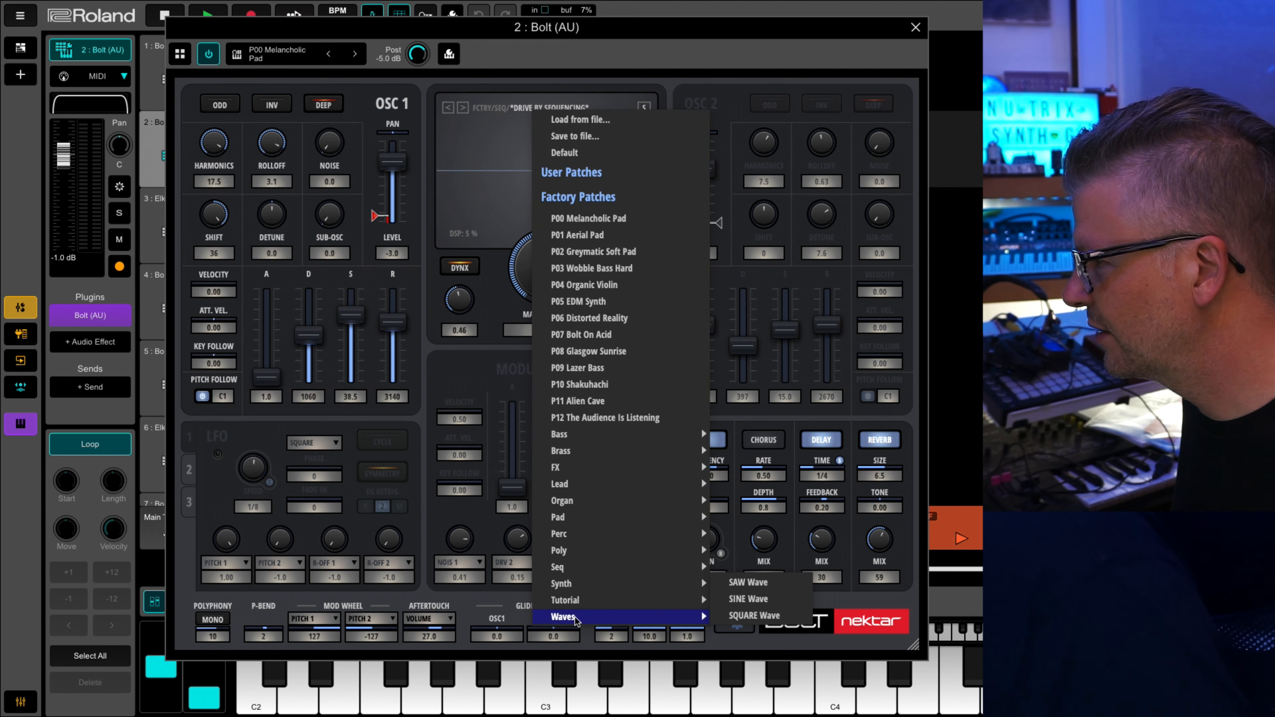
left_click(760, 597)
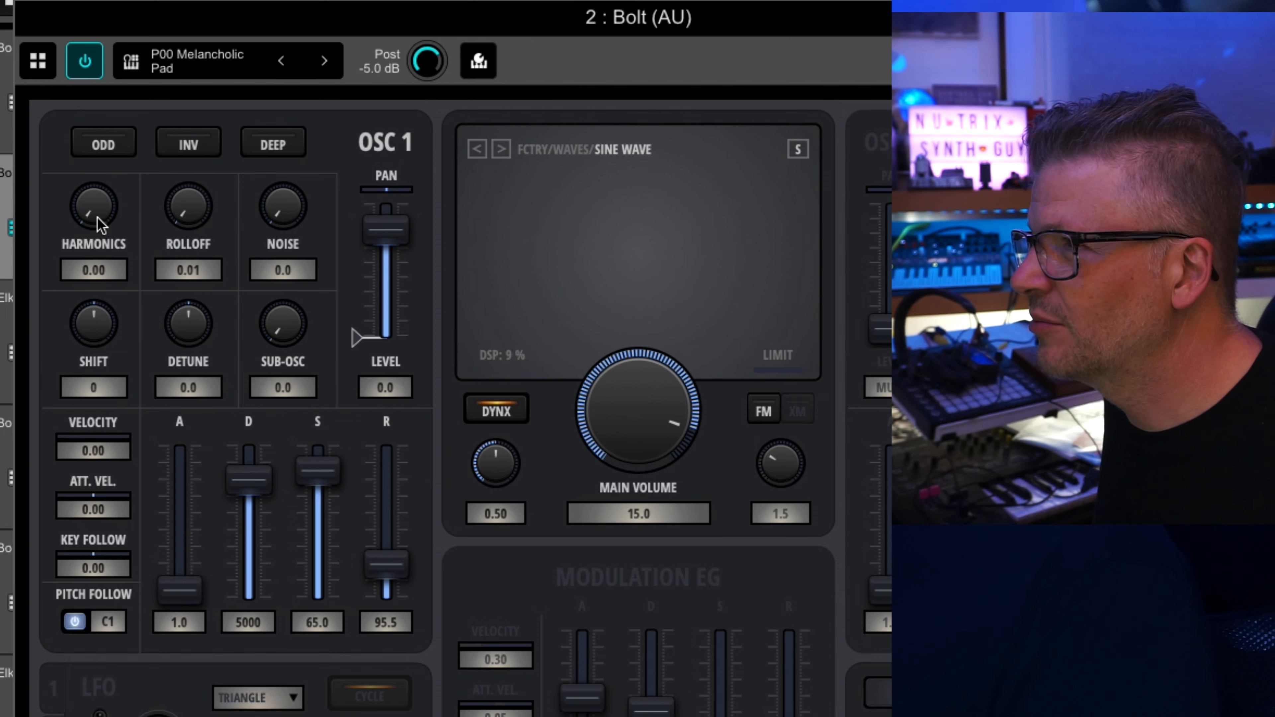
Raise oscillator 1's harmonics to 20.0 and its rolloff to 1.9 while watching the spectrum.
left_click_drag(95, 217, 91, 1)
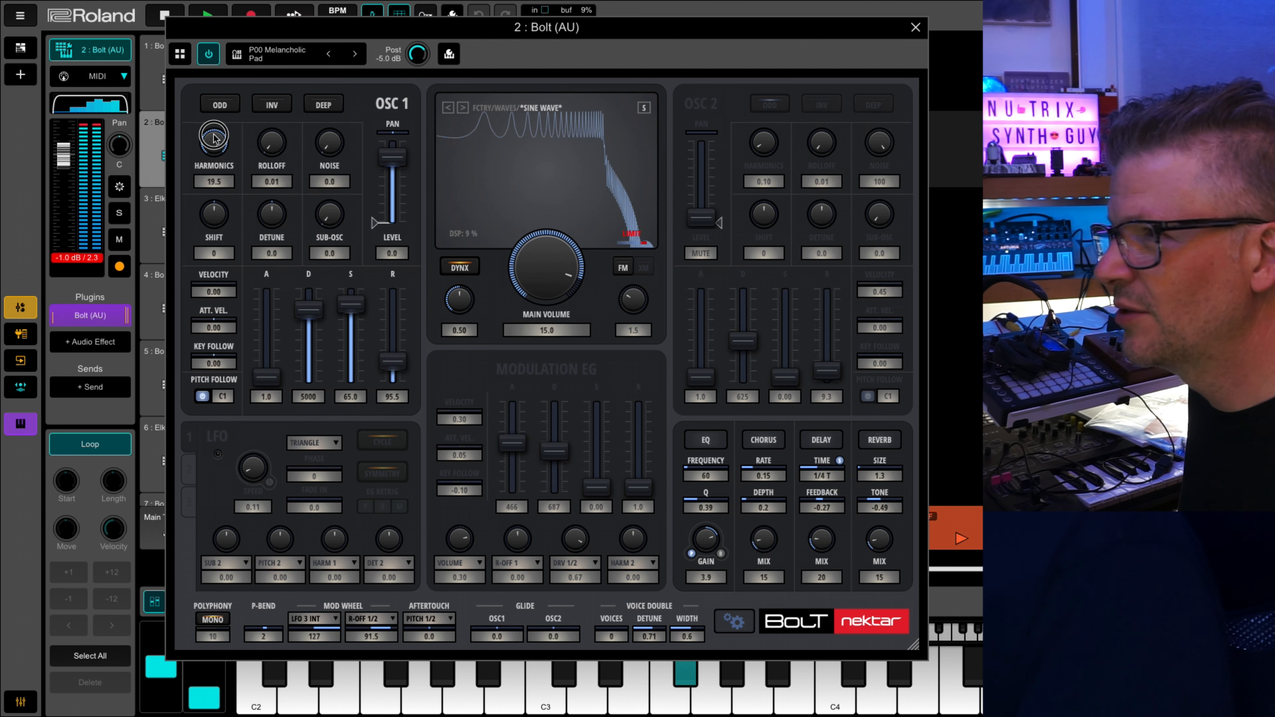
left_click_drag(213, 144, 220, 169)
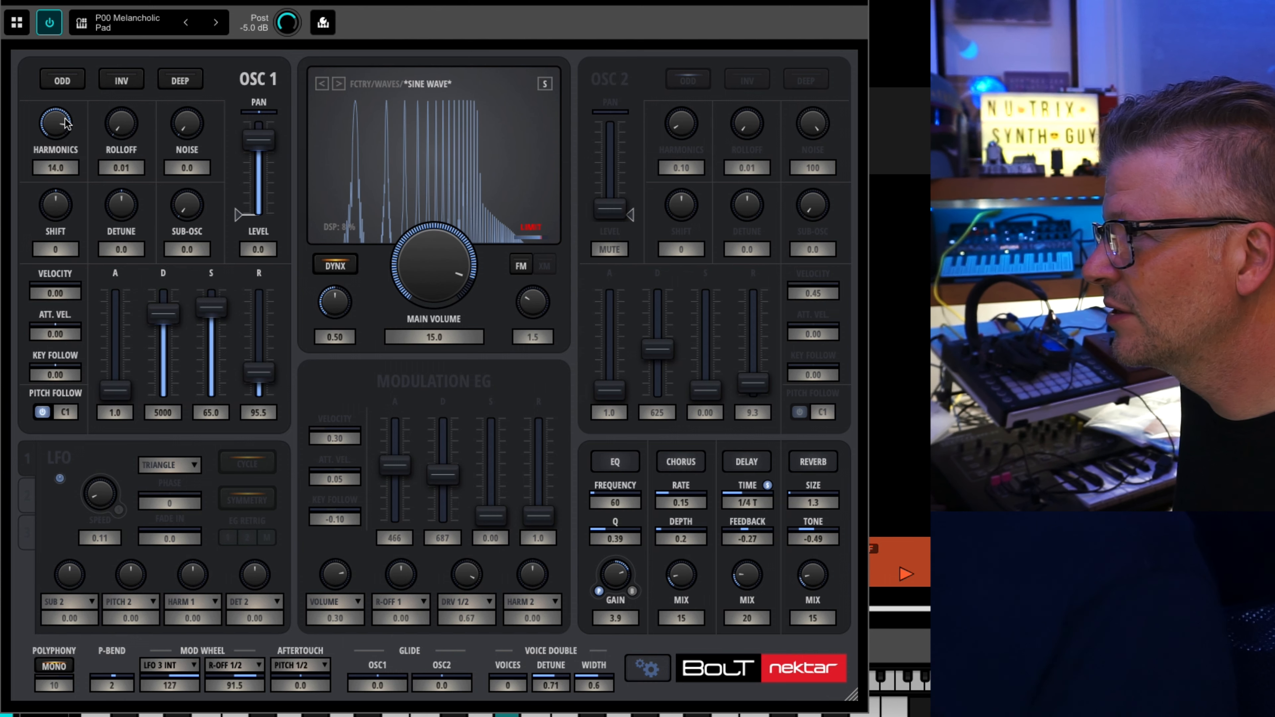
left_click_drag(66, 122, 60, 90)
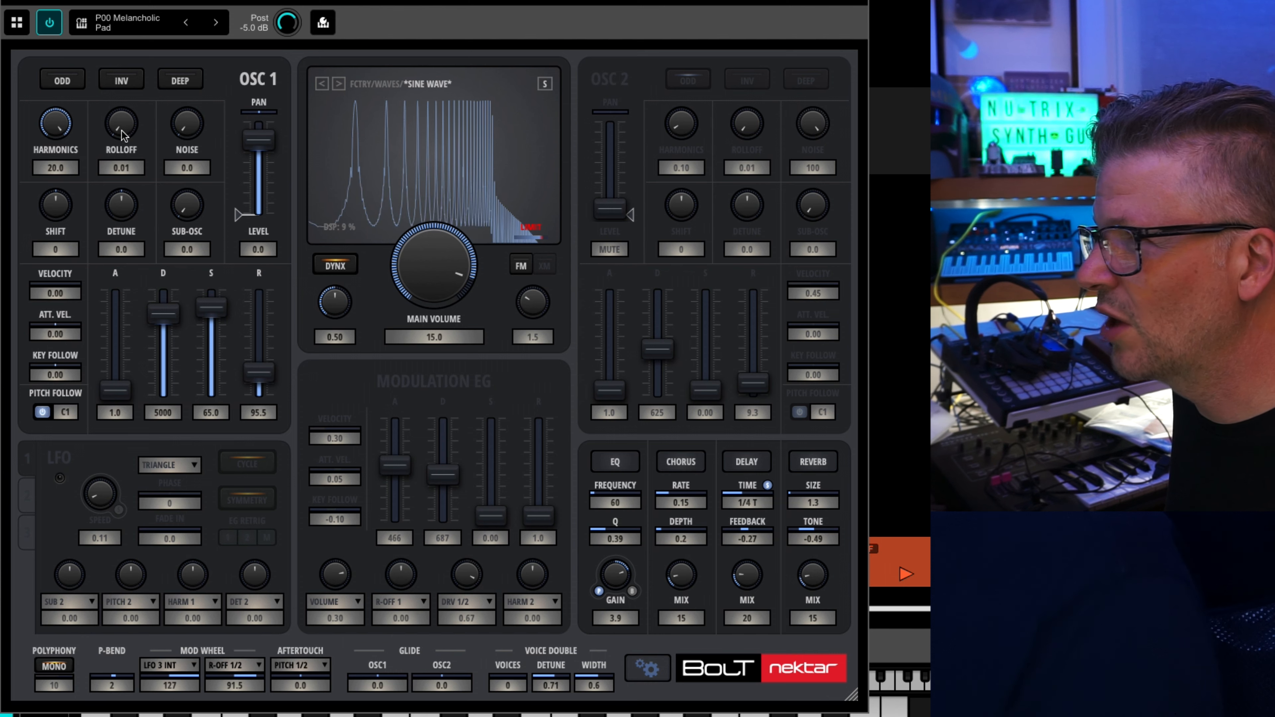
left_click_drag(122, 129, 117, 109)
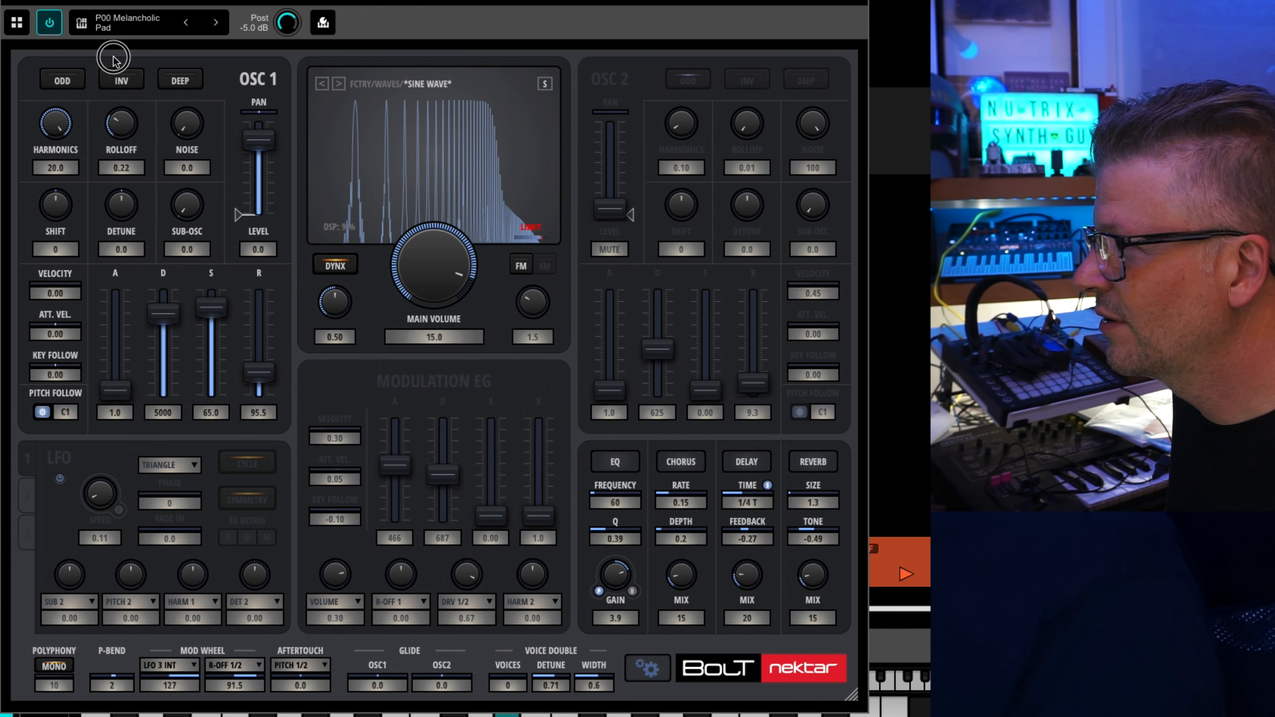
left_click_drag(113, 40, 108, 0)
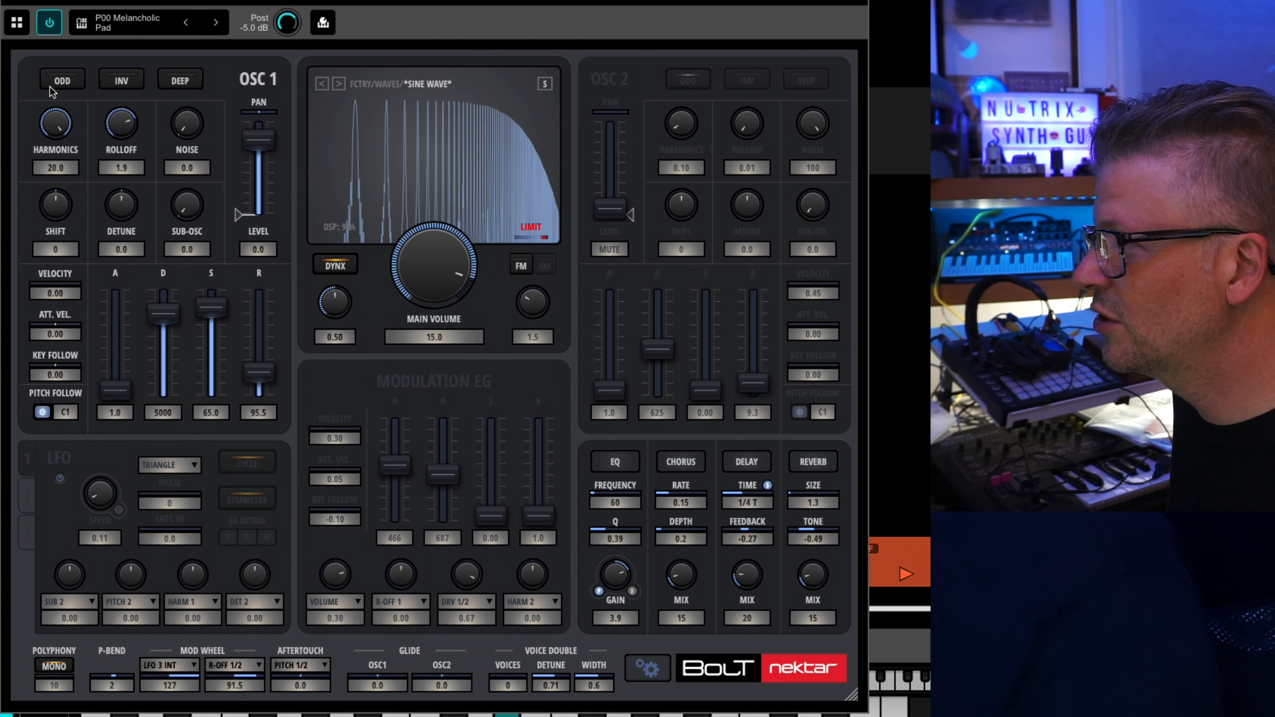
Bring oscillator 1's harmonics to 5.8 and its rolloff to 2.5.
left_click_drag(49, 128, 49, 224)
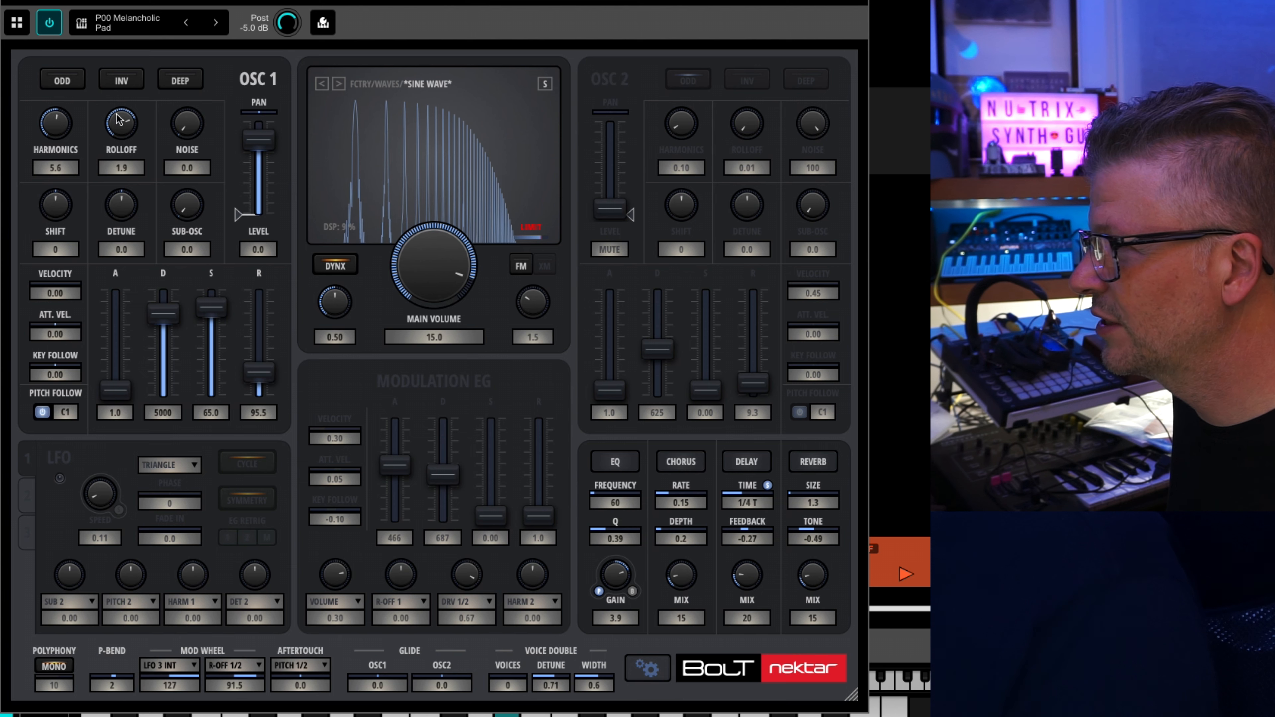
left_click_drag(125, 121, 130, 68)
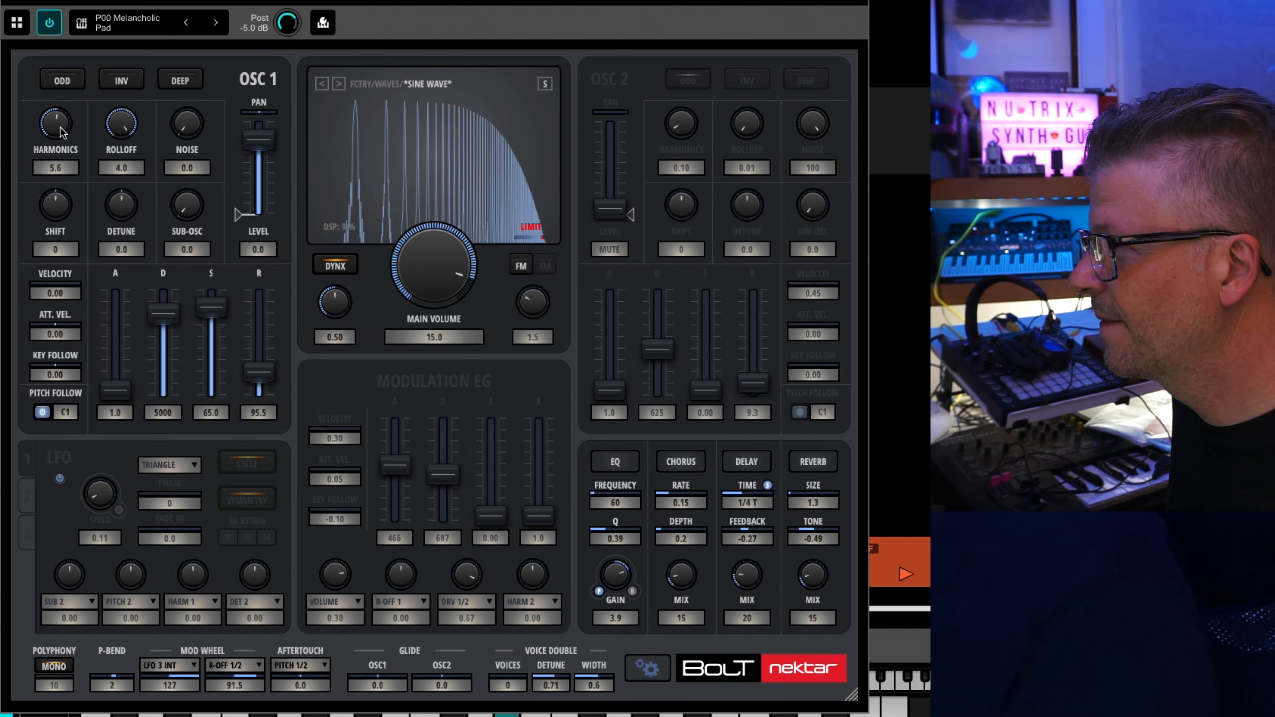
left_click_drag(59, 151, 129, 164)
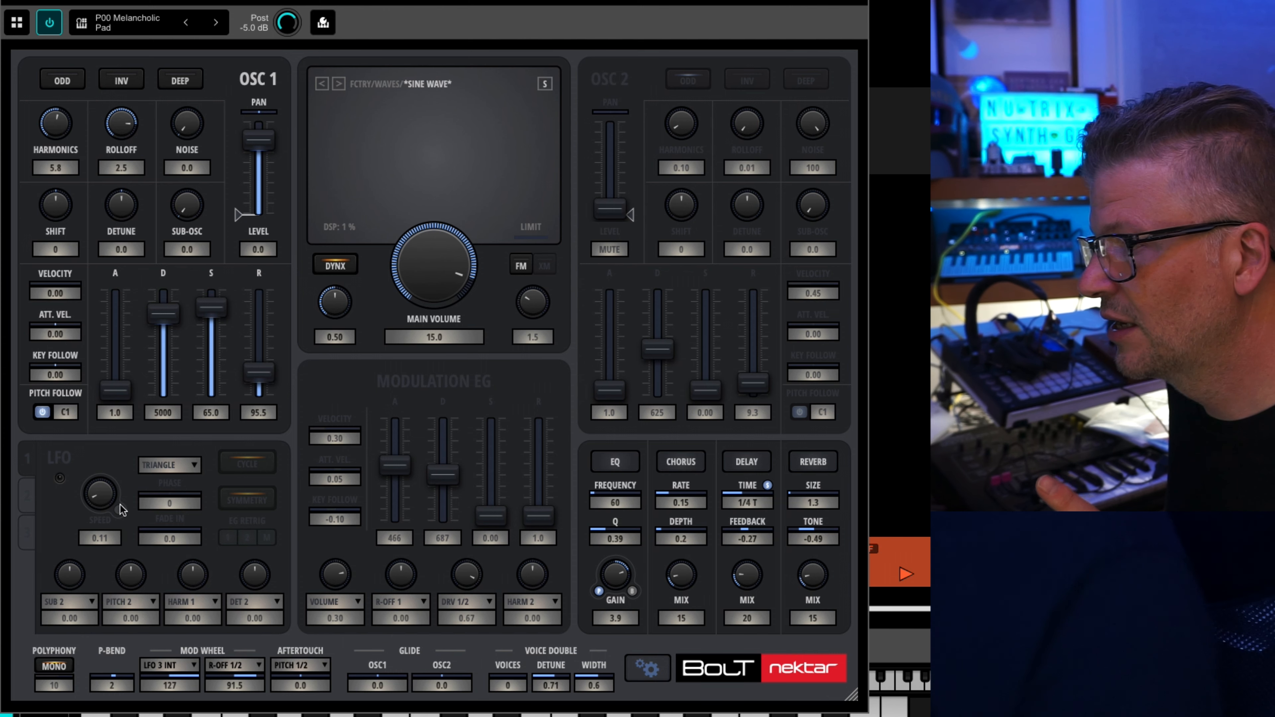
Turn on LFO 1 and review its available waveforms, keeping Triangle.
left_click(58, 459)
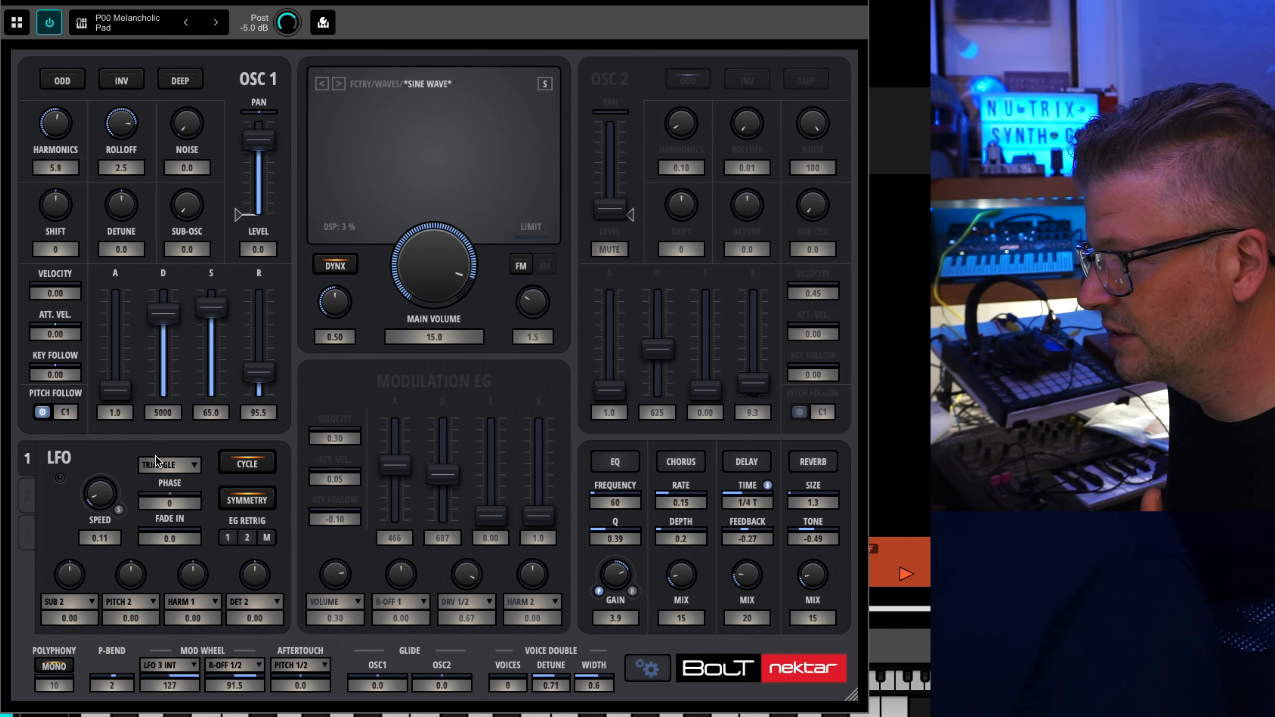
left_click(172, 467)
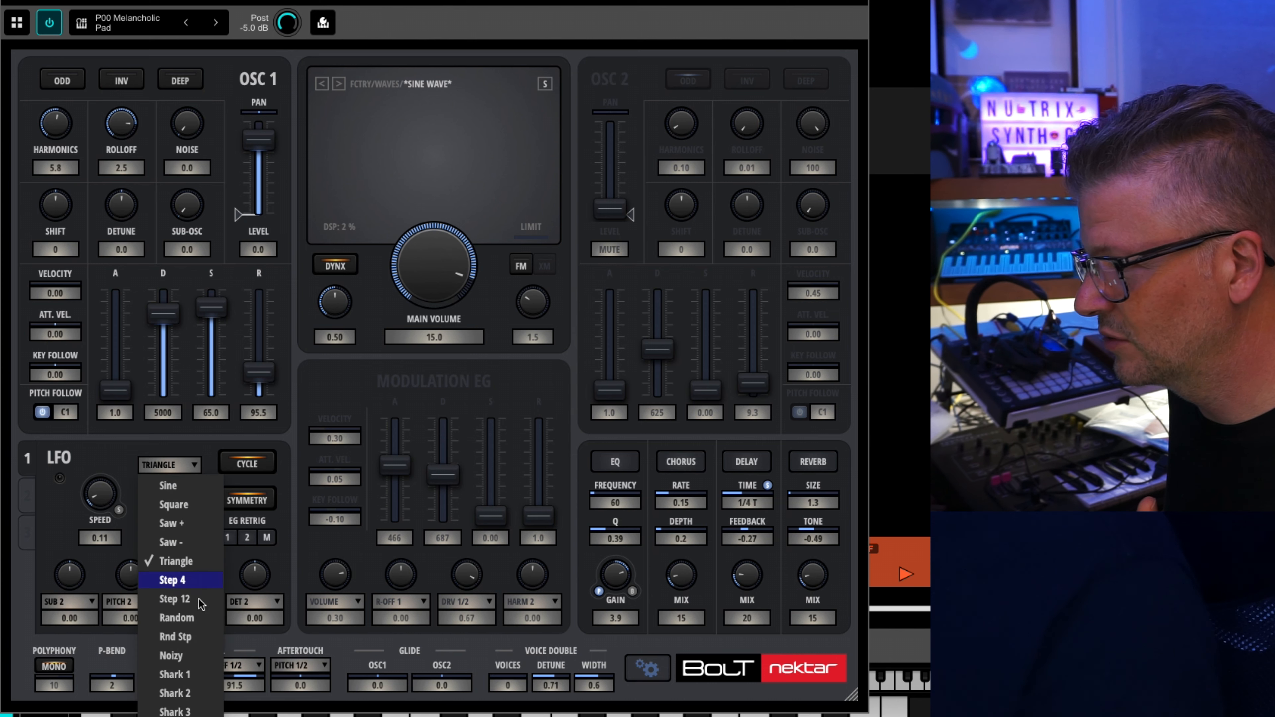
left_click(118, 486)
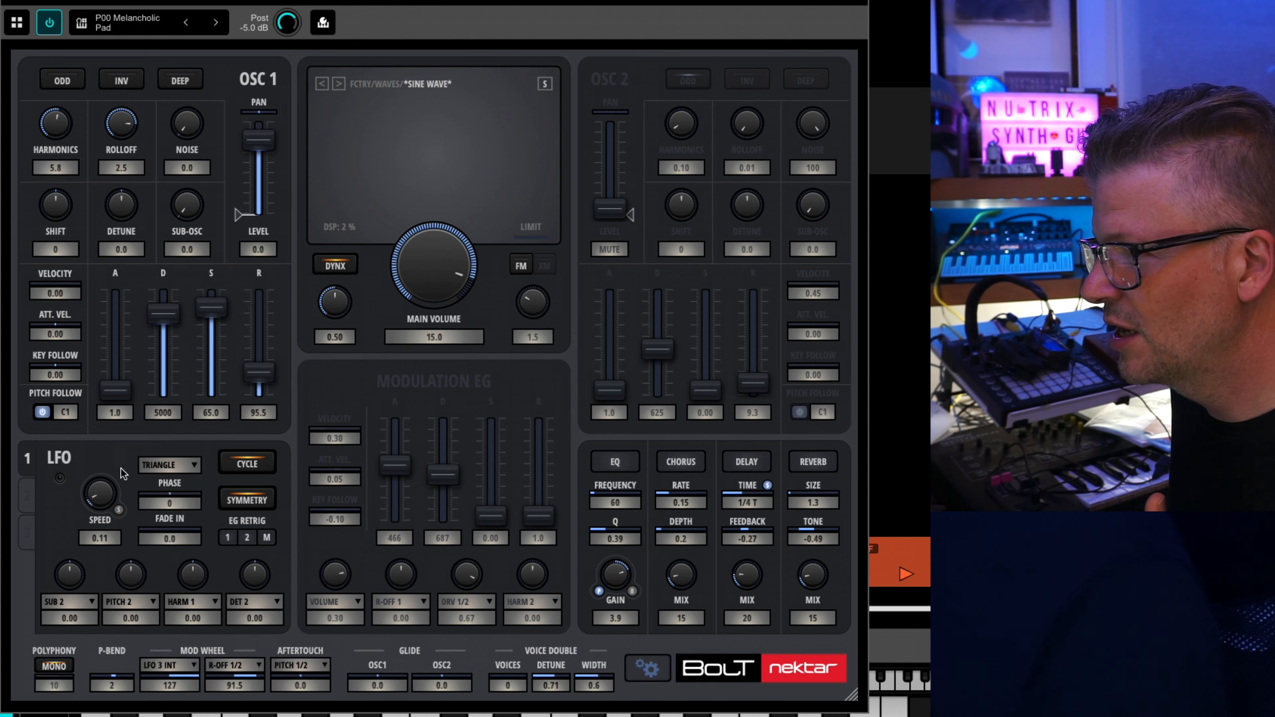
Route LFO 1 to Harm 1 at depth 1.00 and R-Off 1 at 0.23, with the speed set to 0.43.
left_click(155, 604)
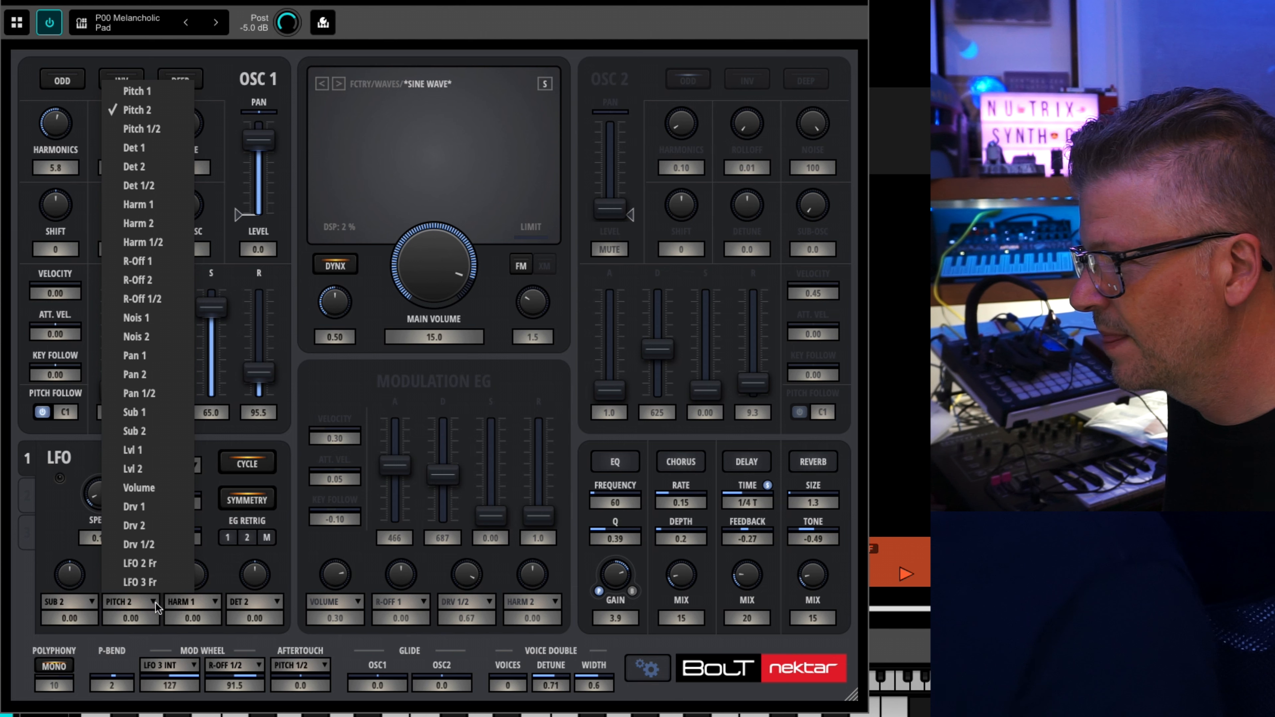
left_click(151, 209)
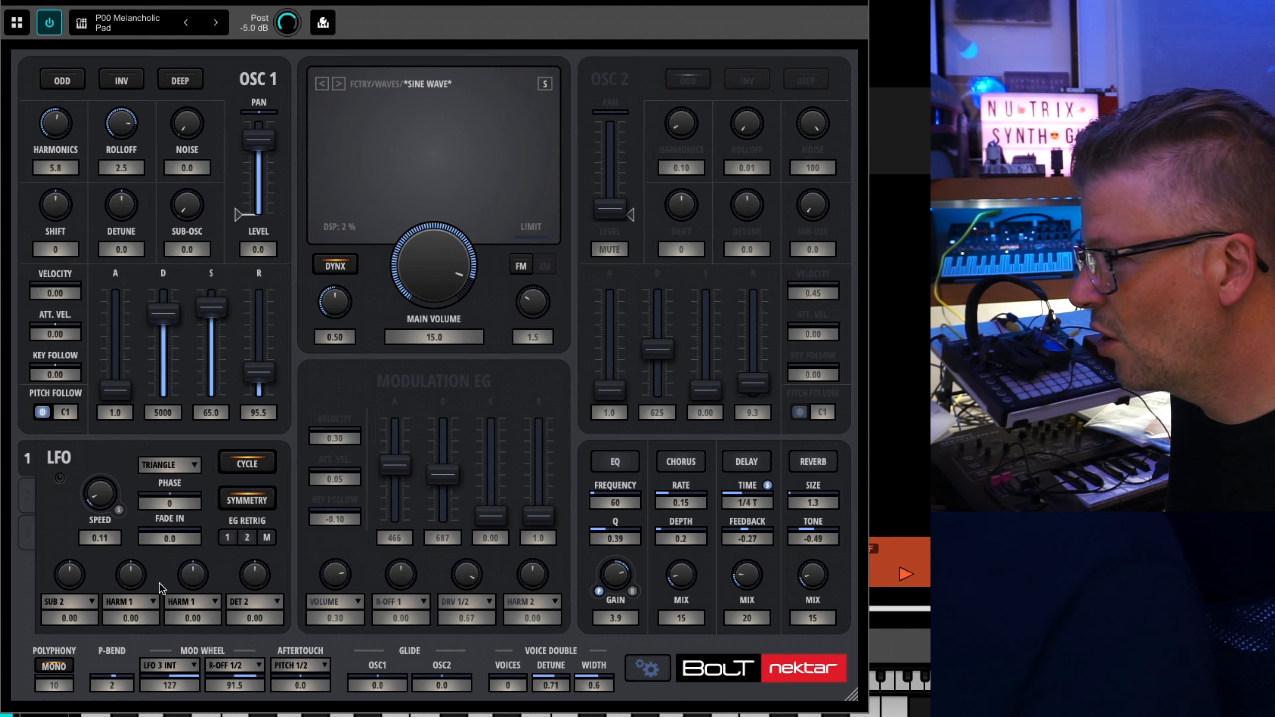
left_click(197, 604)
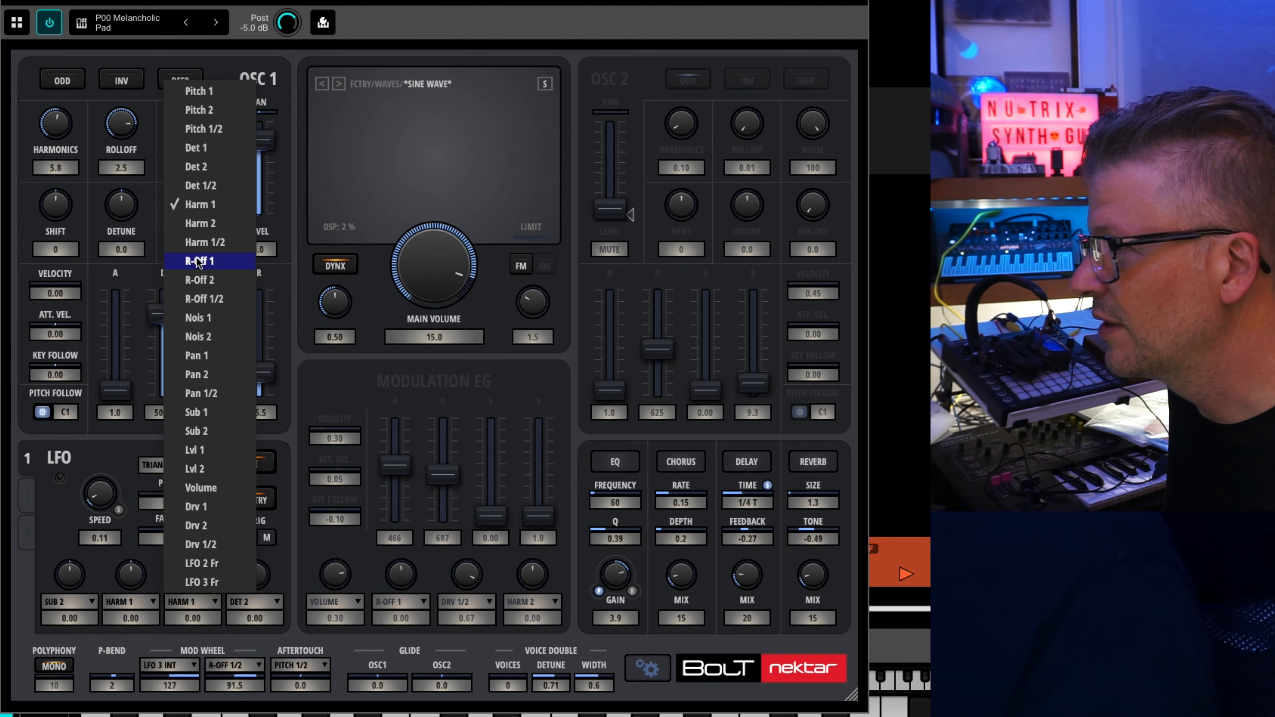
left_click(211, 262)
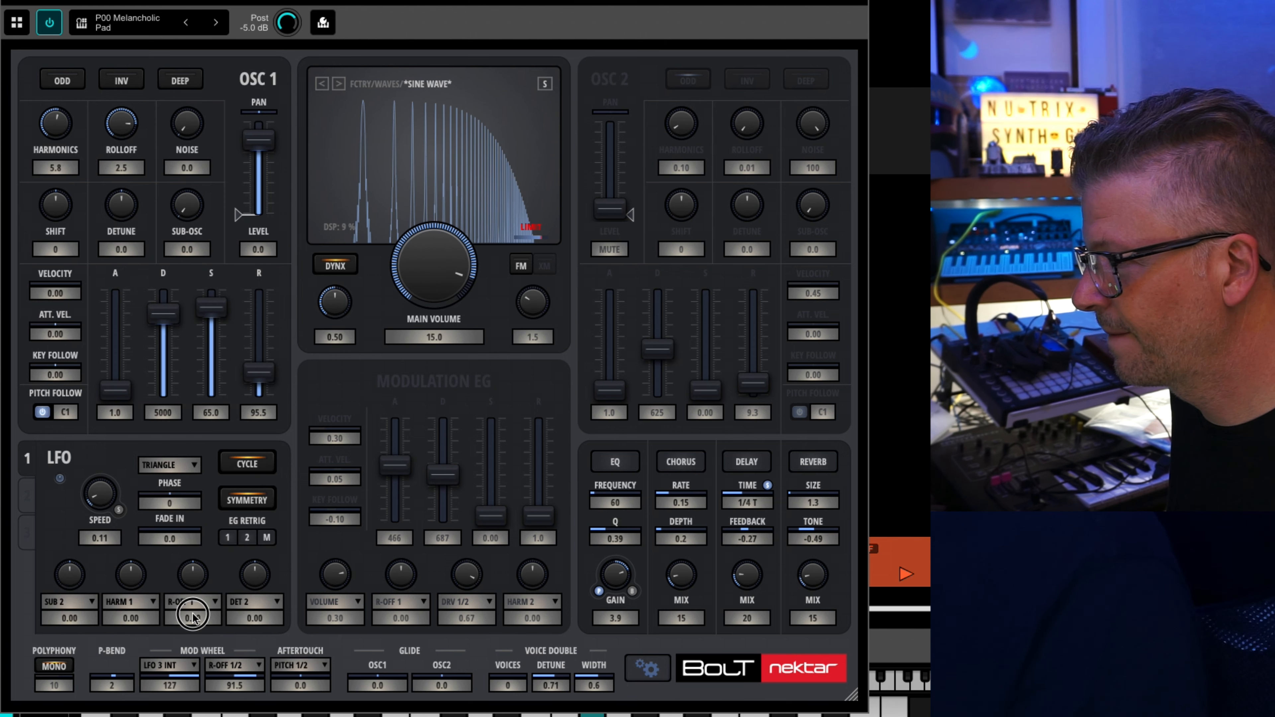
left_click_drag(136, 626, 145, 451)
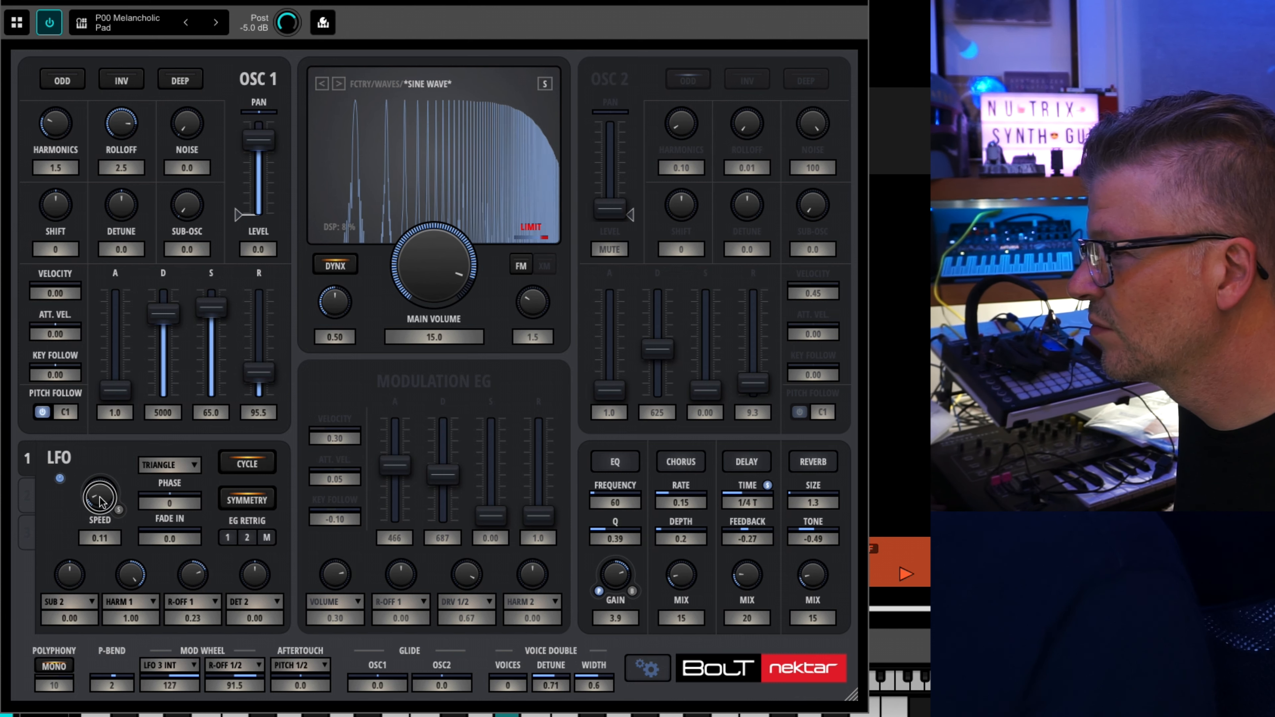
left_click_drag(100, 500, 98, 492)
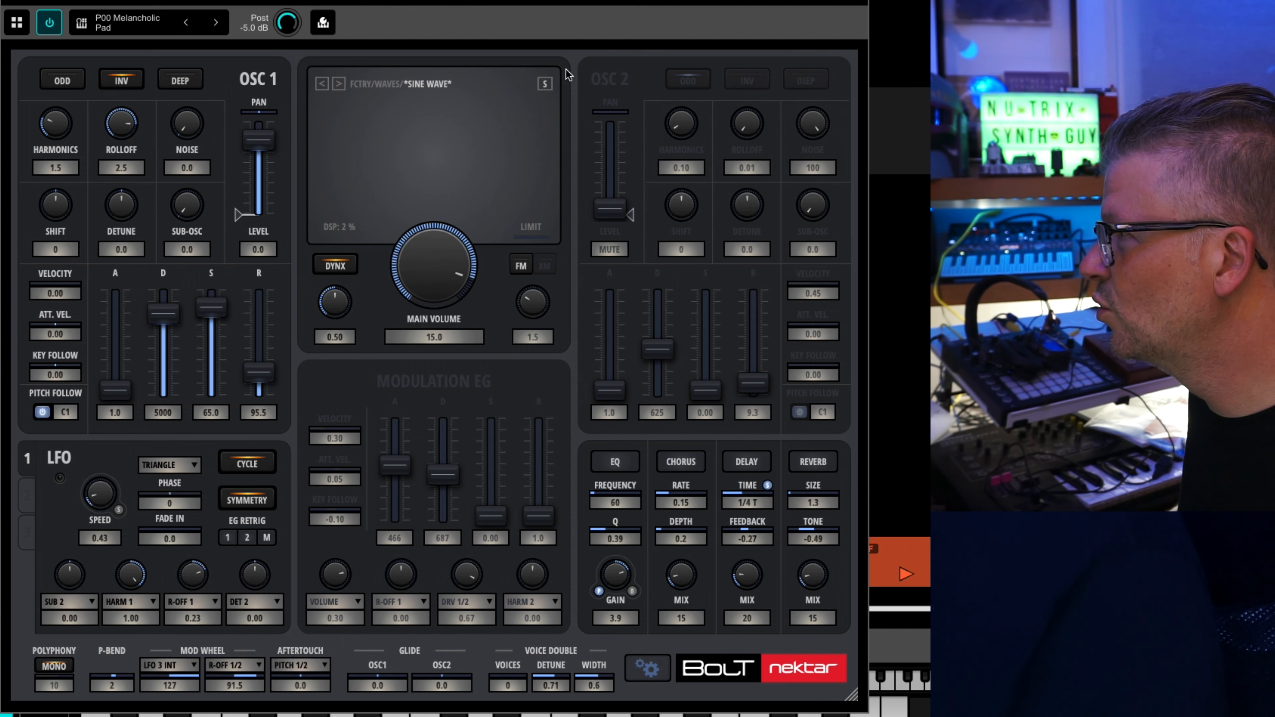
Turn on oscillator 2 and set its level to 6.0, harmonics to 4.0, rolloff to 1.7 and noise to 0.0.
left_click(619, 80)
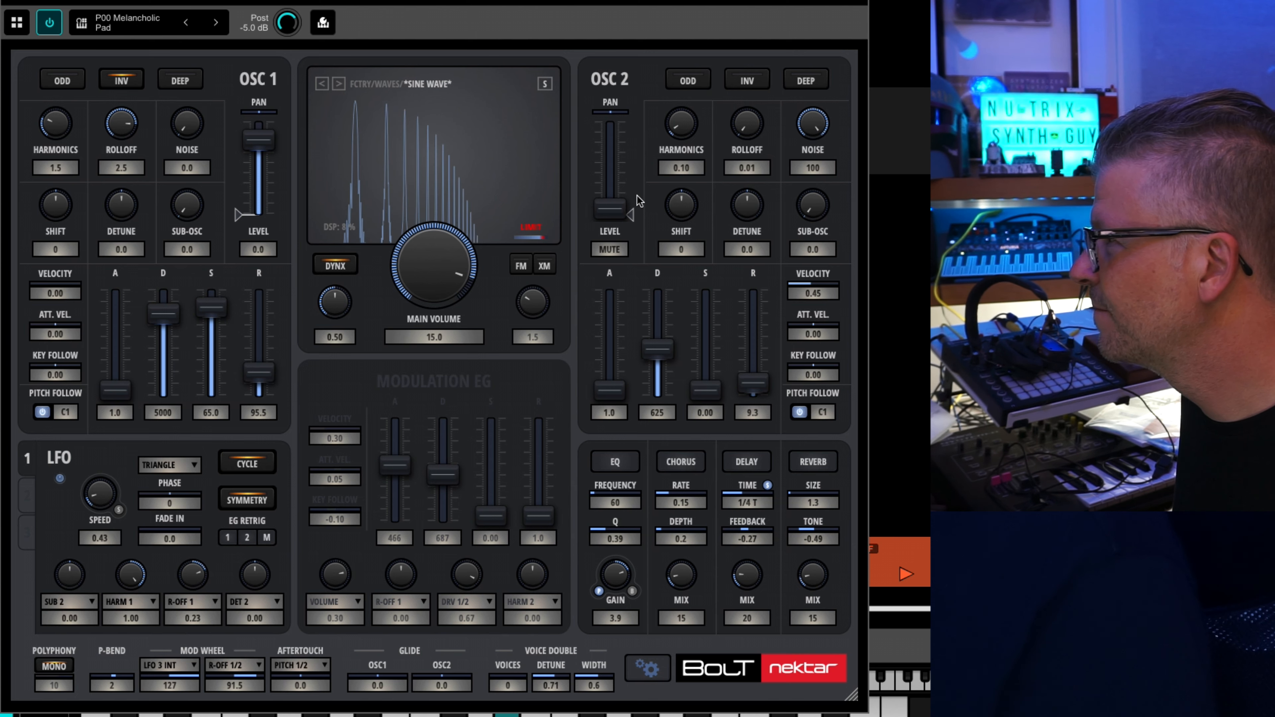
left_click_drag(610, 208, 693, 72)
left_click_drag(747, 123, 762, 40)
left_click_drag(812, 123, 810, 446)
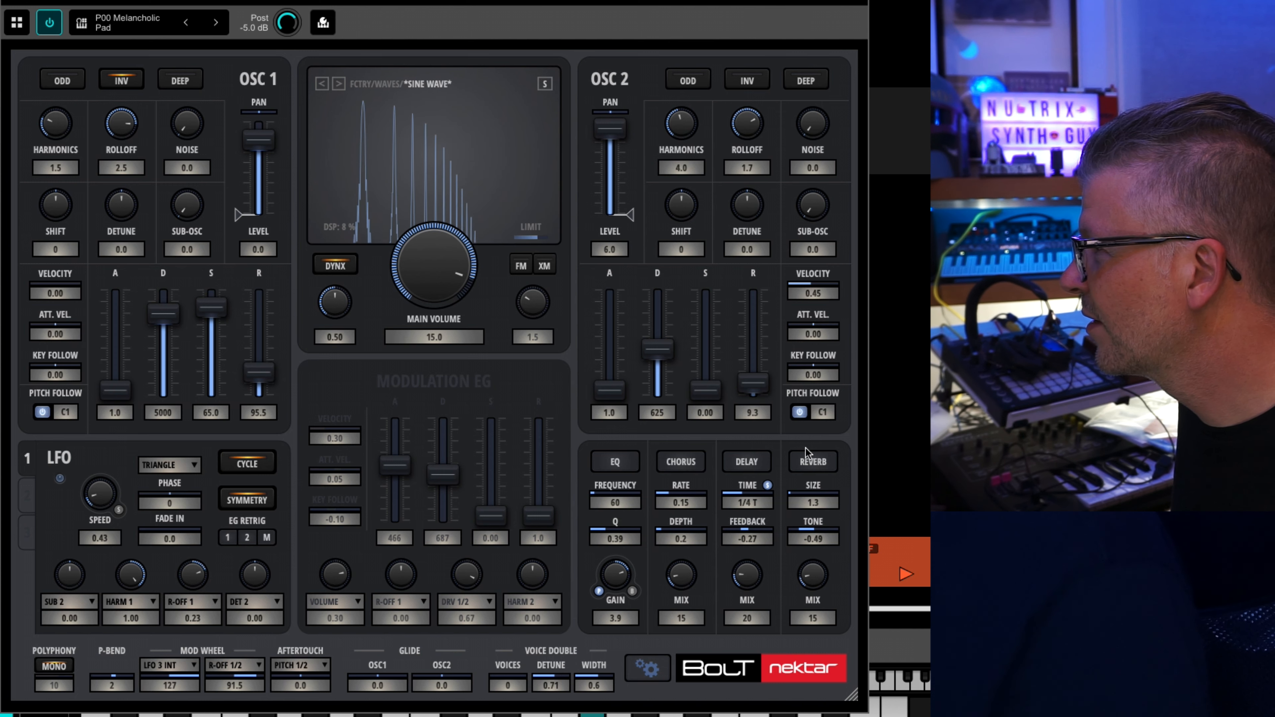
Set oscillator 2's envelope sustain to 100.0 and decay to 5620, and enable its INV option.
left_click_drag(710, 393, 707, 284)
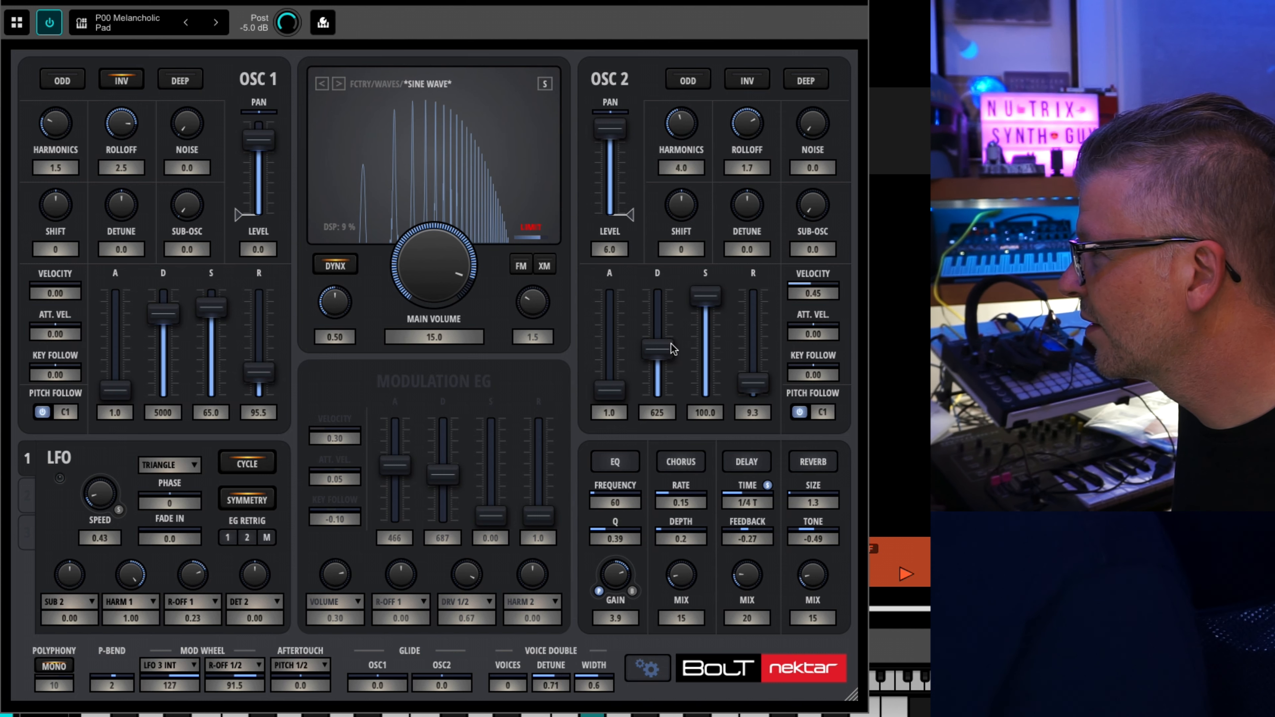
left_click_drag(657, 348, 661, 312)
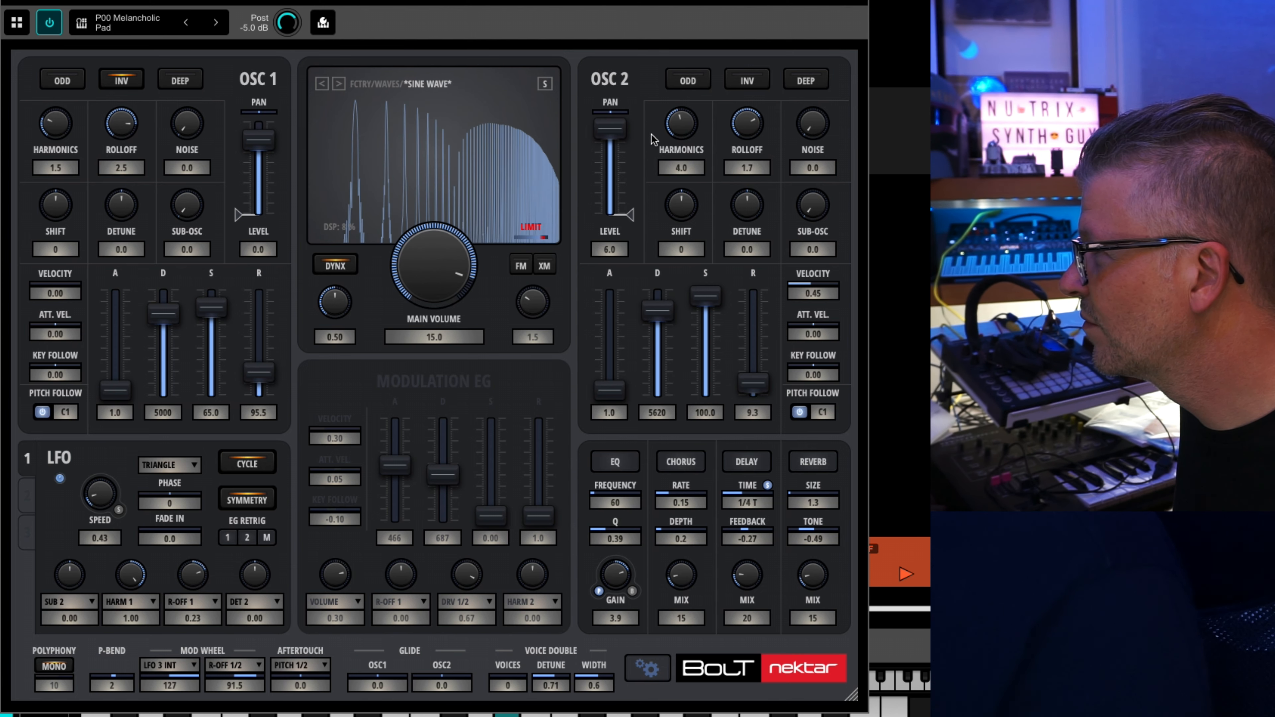
left_click(729, 85)
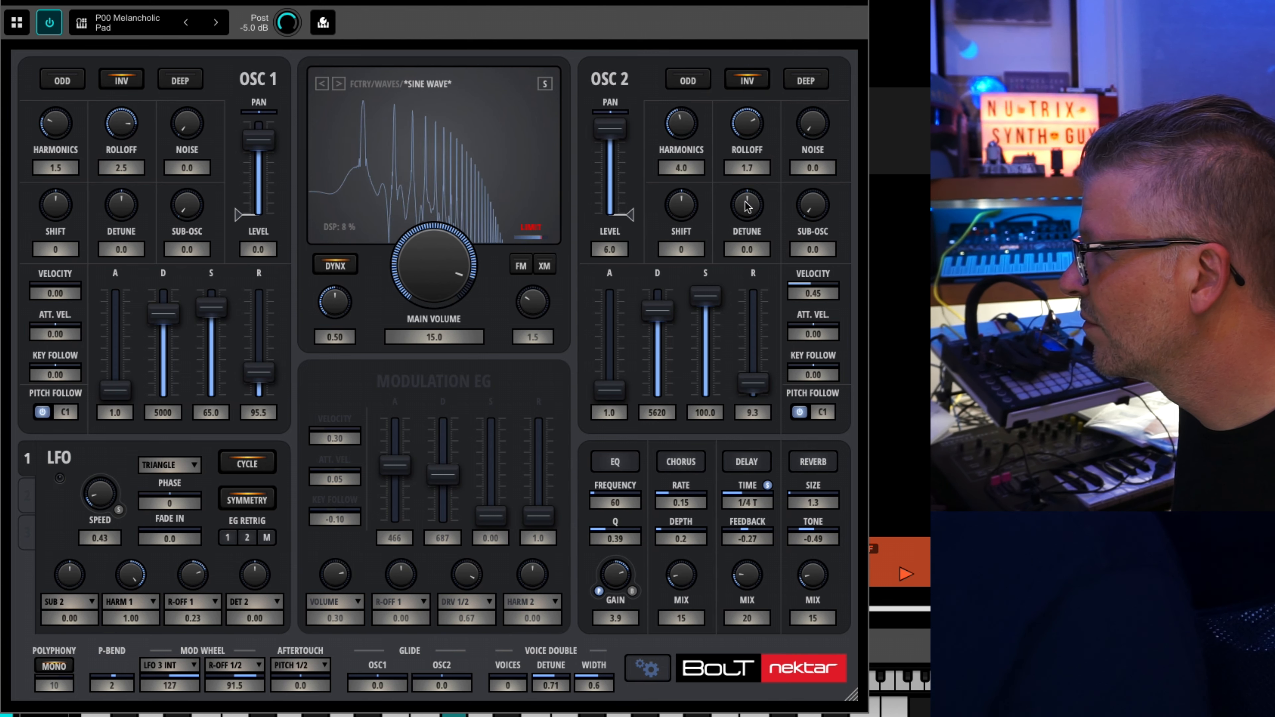
Set the main volume to 16.5 and raise oscillator 1's drive to its maximum.
mouse_move(443, 268)
left_mouse_down()
mouse_move(447, 371)
mouse_move(441, 257)
left_mouse_up()
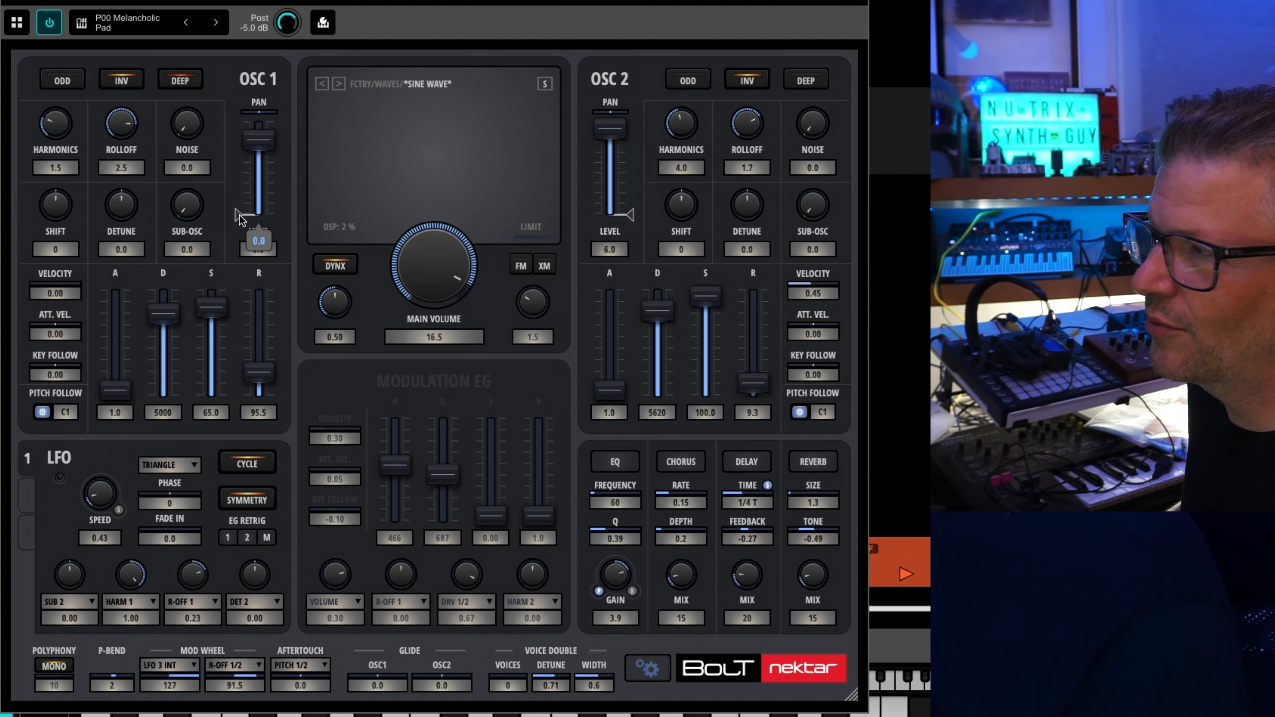
left_click_drag(238, 220, 238, 122)
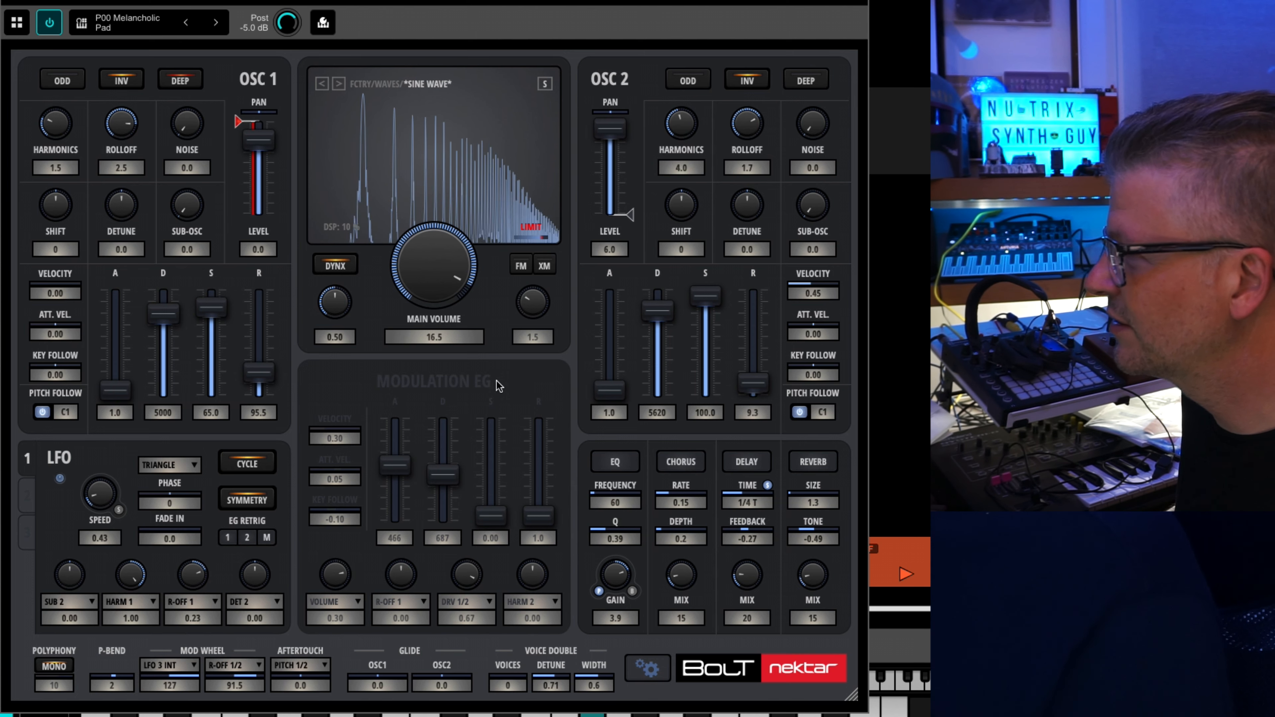
Lower oscillator 2's level to MUTE and sweep oscillator 1's drive back up to maximum.
left_click_drag(616, 144, 678, 237)
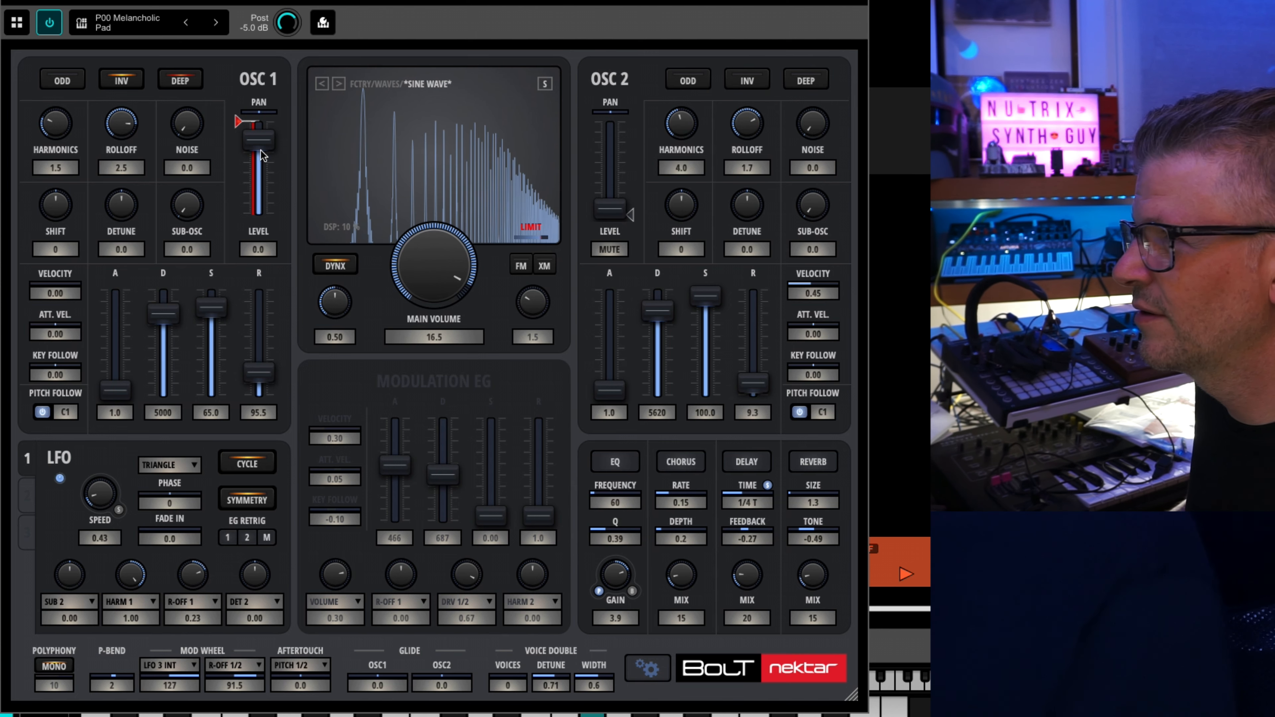
left_click(237, 128)
mouse_move(241, 168)
left_mouse_down()
mouse_move(242, 221)
mouse_move(238, 118)
left_mouse_up()
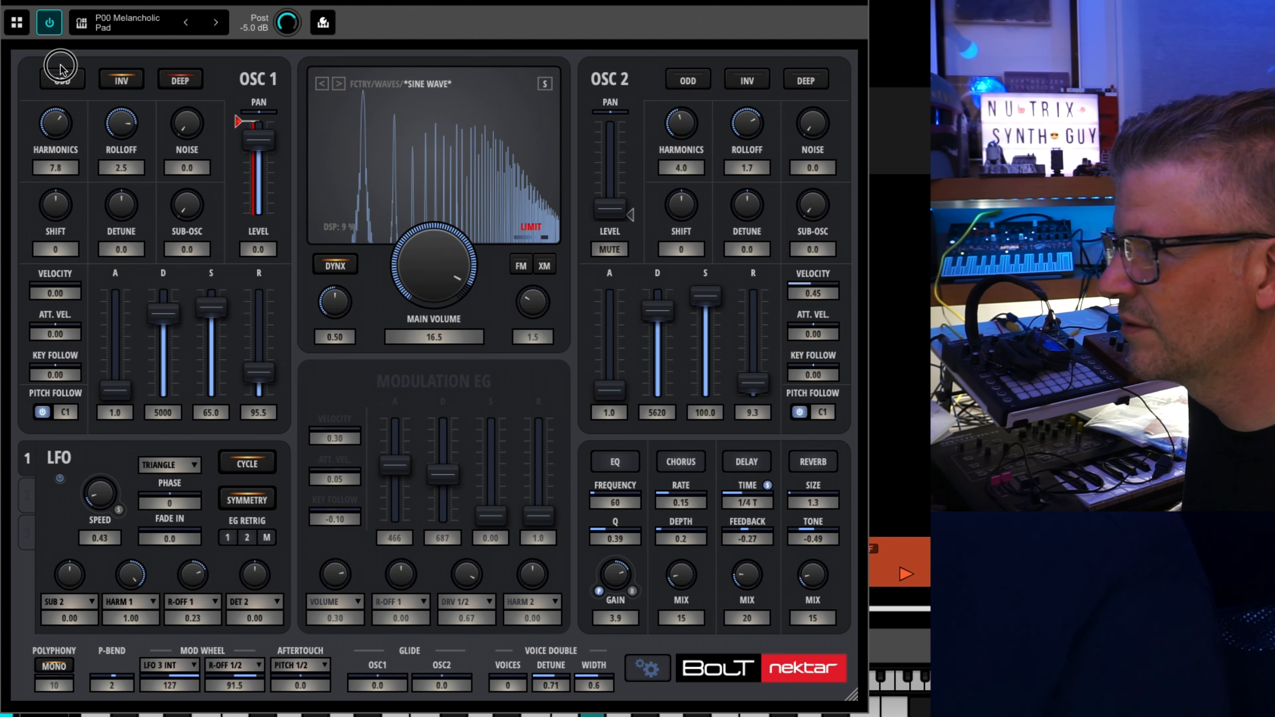
Set oscillator 1's harmonics to 13.5 and rolloff to 0.71, and sweep its drive down and back to maximum.
left_click_drag(120, 135, 128, 196)
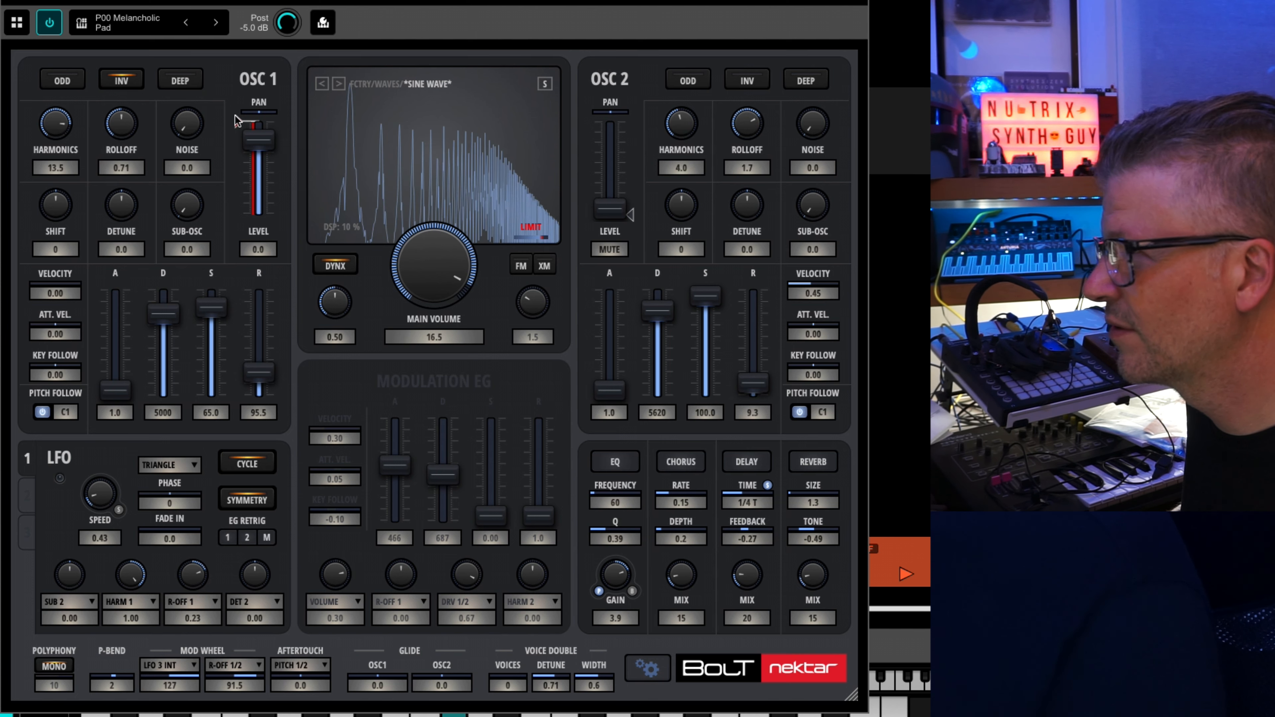
mouse_move(239, 123)
mouse_move(239, 124)
left_mouse_down()
mouse_move(239, 173)
mouse_move(239, 155)
left_mouse_up()
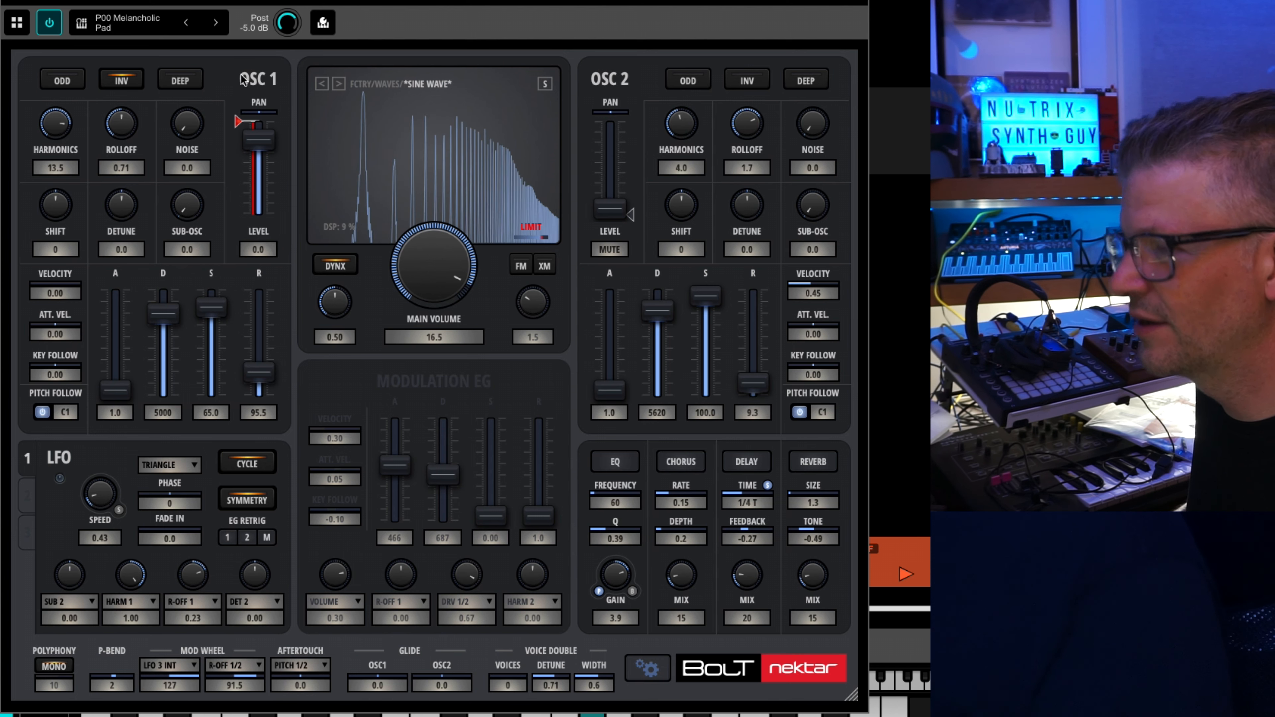
Look through the LFO's modulation targets and its other LFO pages.
mouse_move(241, 122)
left_mouse_down()
mouse_move(243, 215)
mouse_move(251, 108)
left_mouse_up()
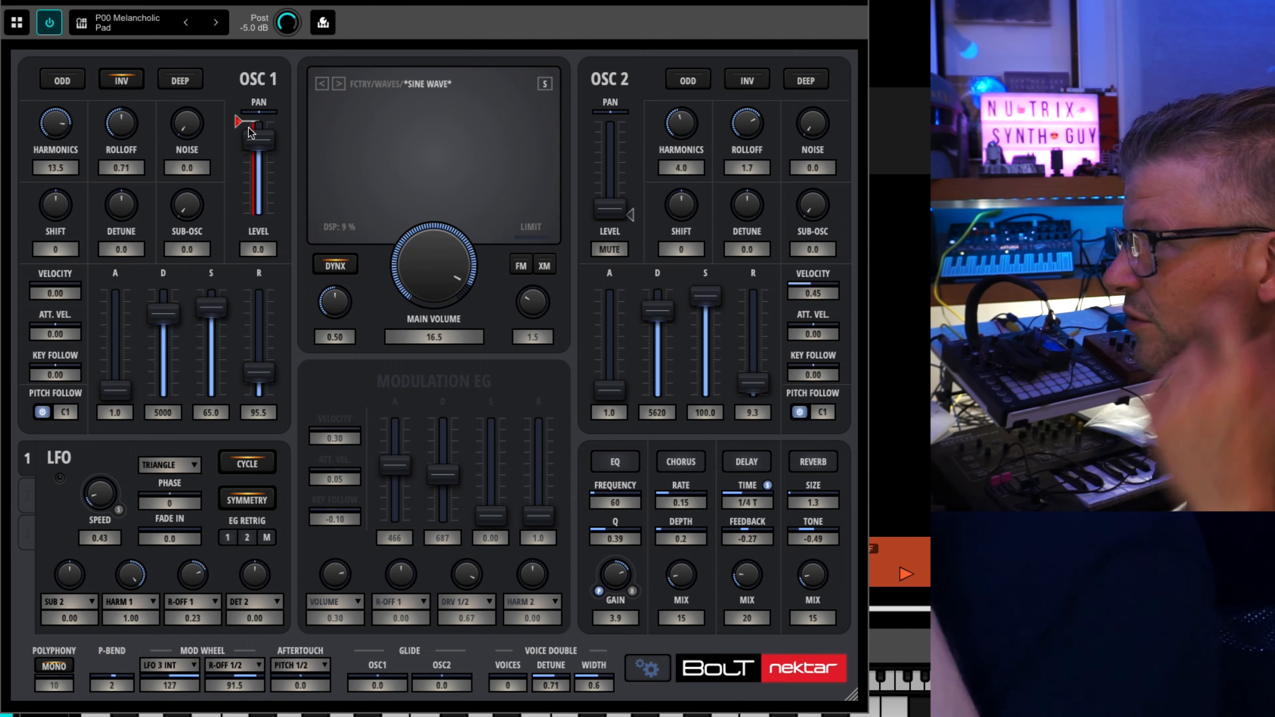
left_click(141, 597)
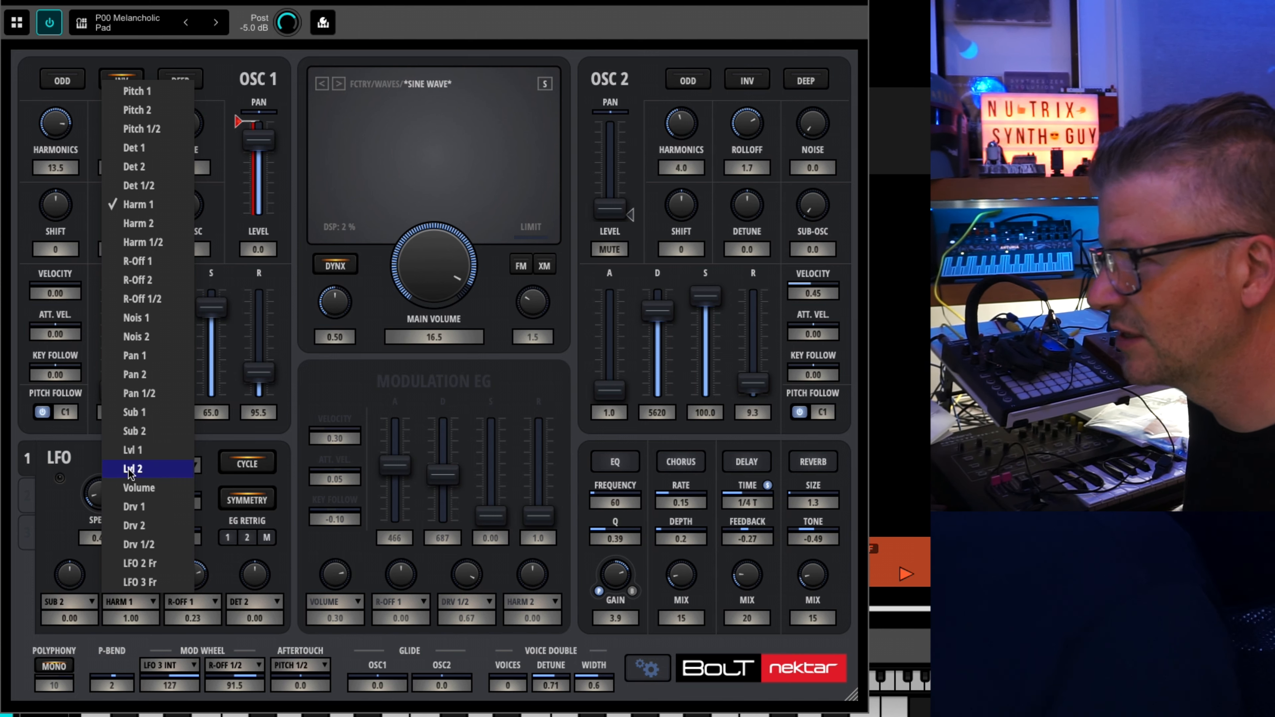
left_click(92, 476)
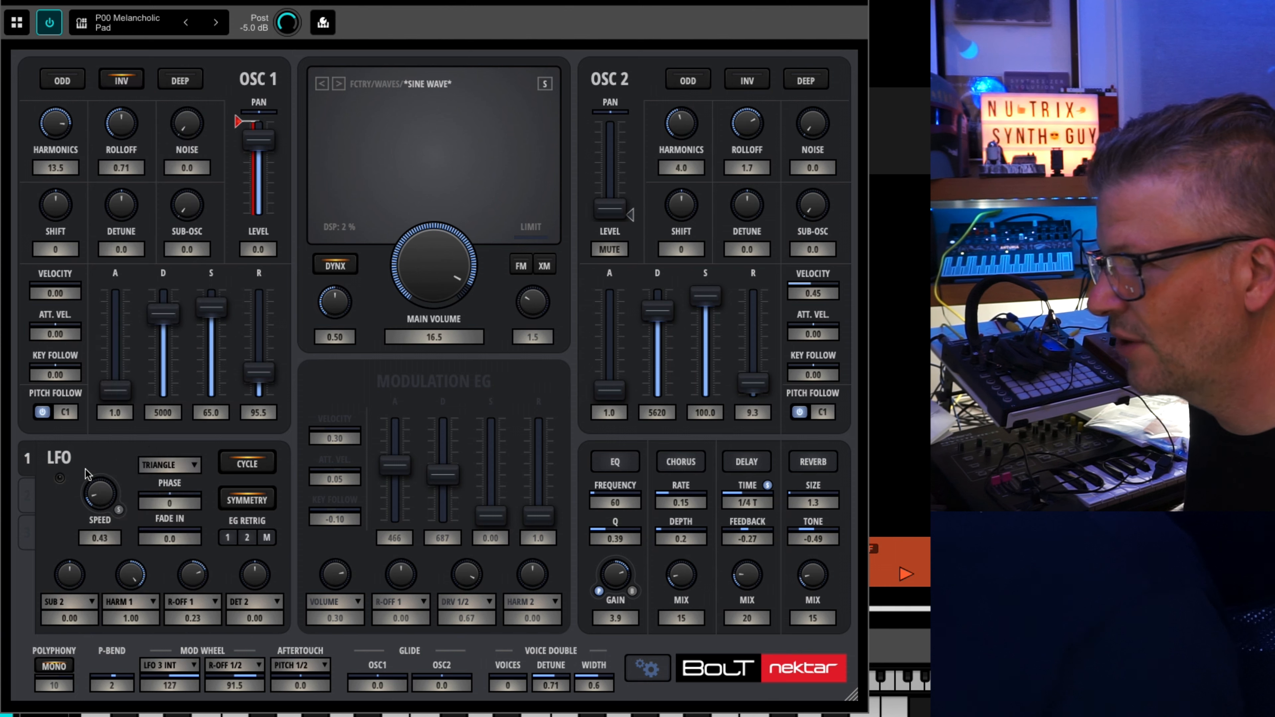
left_click(34, 496)
left_click(28, 459)
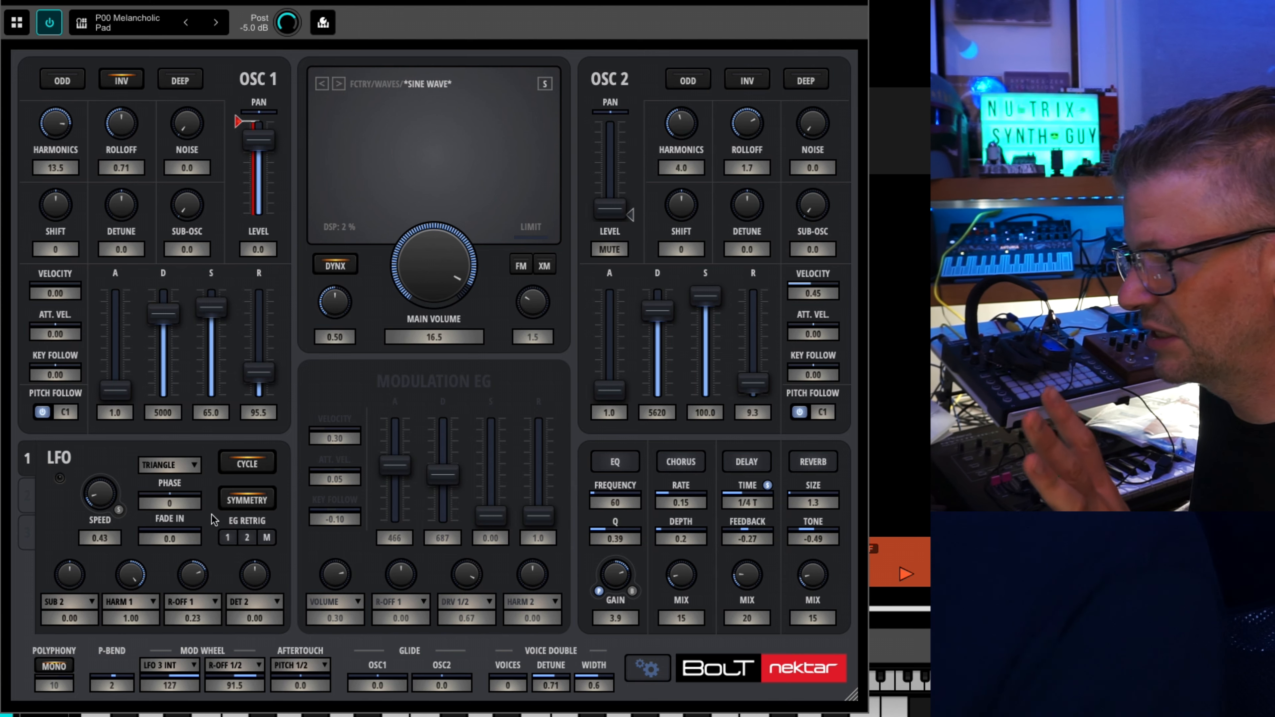
left_click(80, 606)
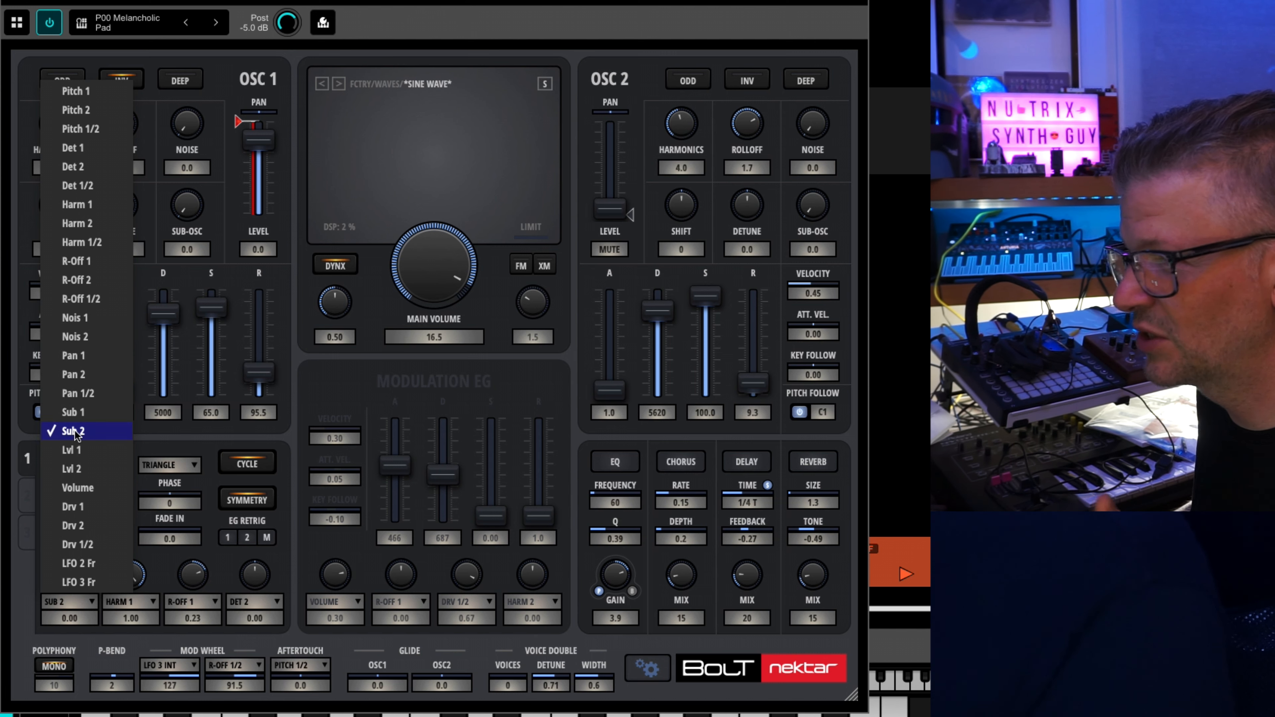
left_click(225, 209)
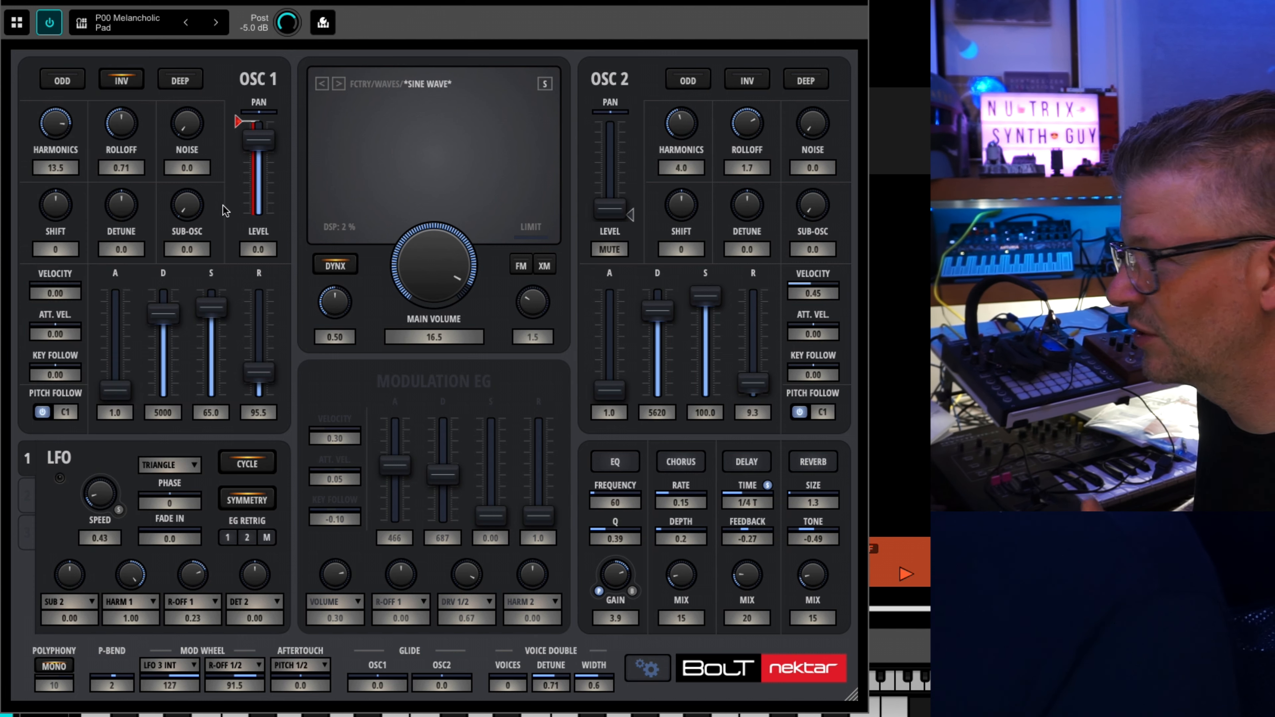
Set oscillator 1's sub-osc to 100, raise oscillator 2's level to 6.0 and set its shift to -12.
left_click_drag(181, 210, 194, 0)
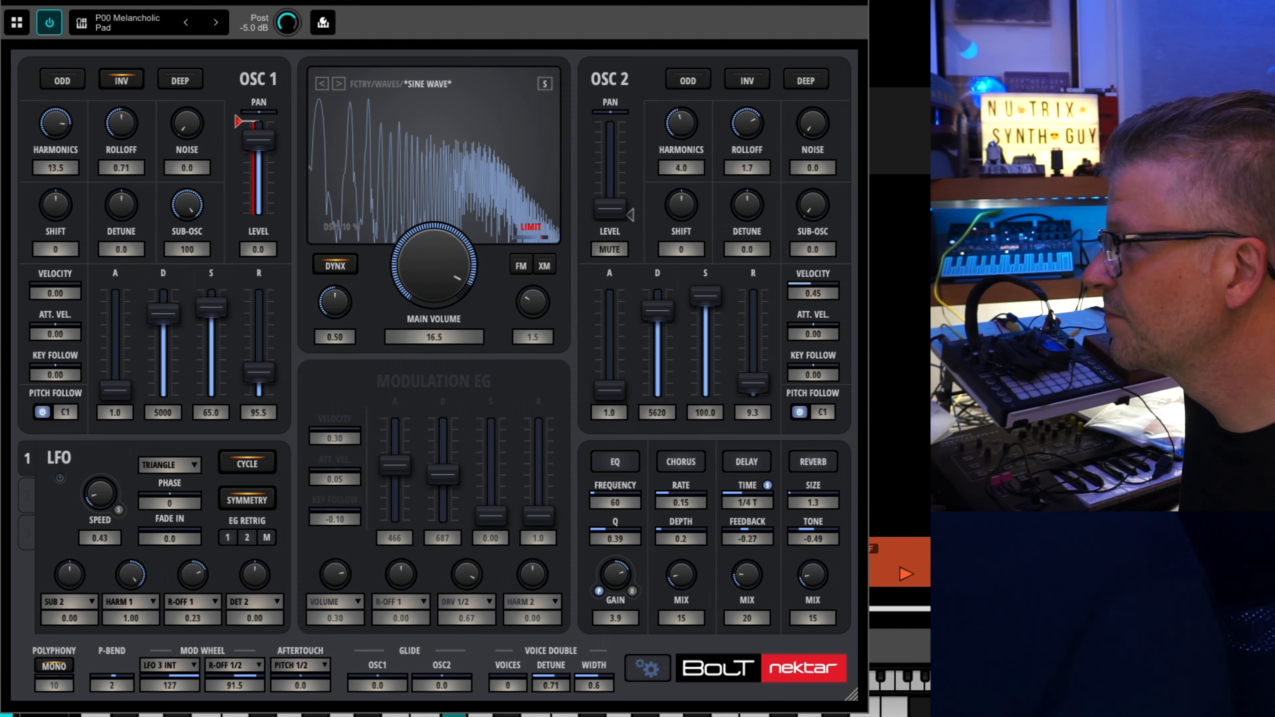
left_click_drag(622, 210, 624, 33)
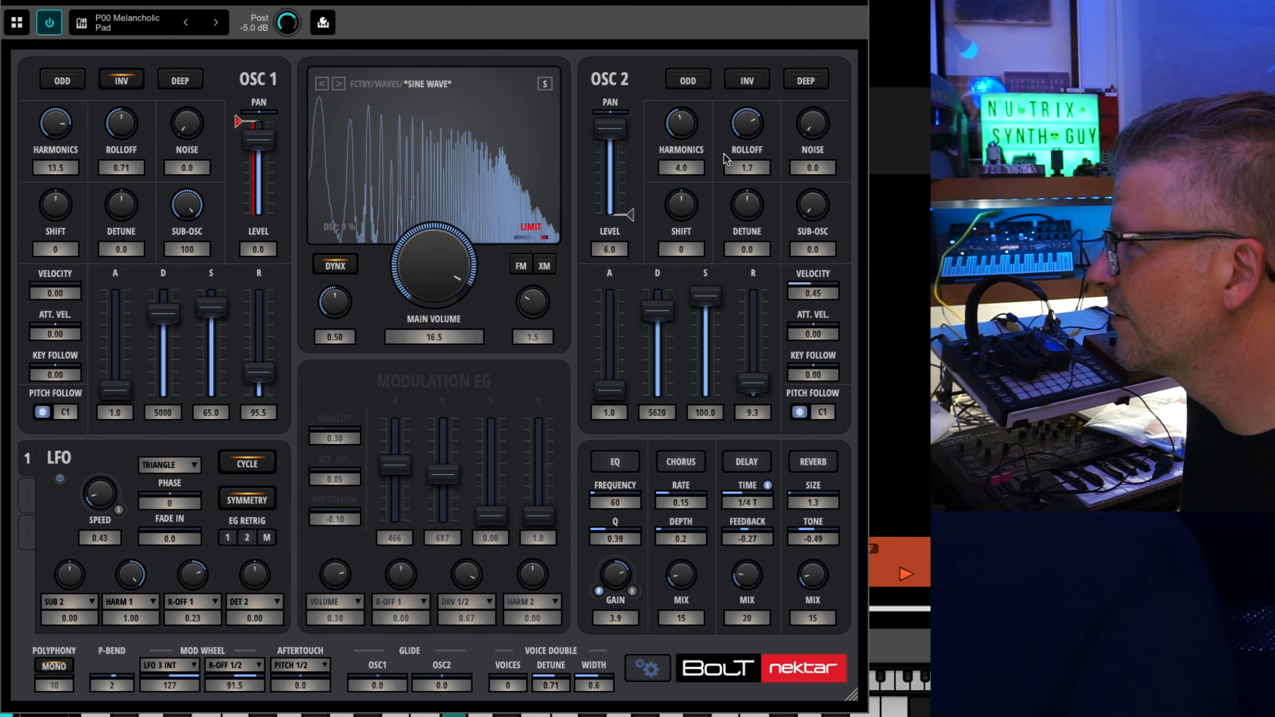
left_click(682, 217)
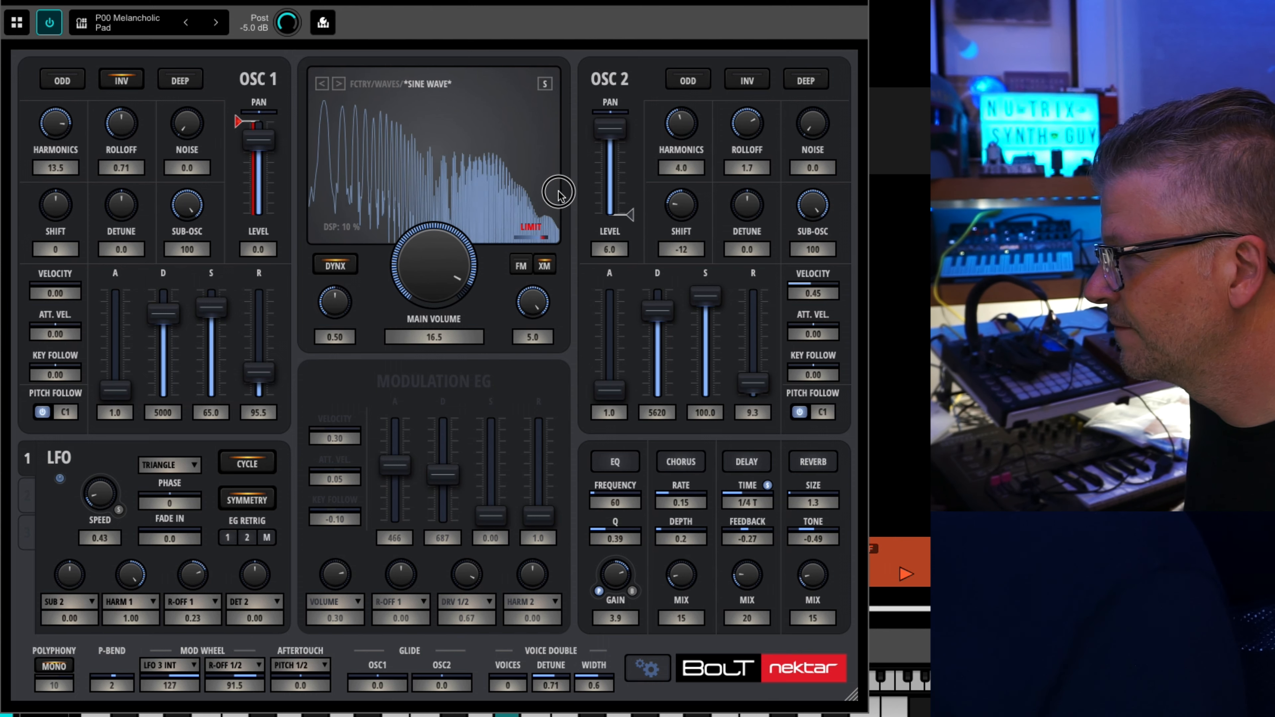
Sweep the XM amount while raising oscillator 2's shift to 12.
left_click_drag(543, 304, 542, 242)
left_click_drag(687, 195, 684, 118)
left_click(539, 294)
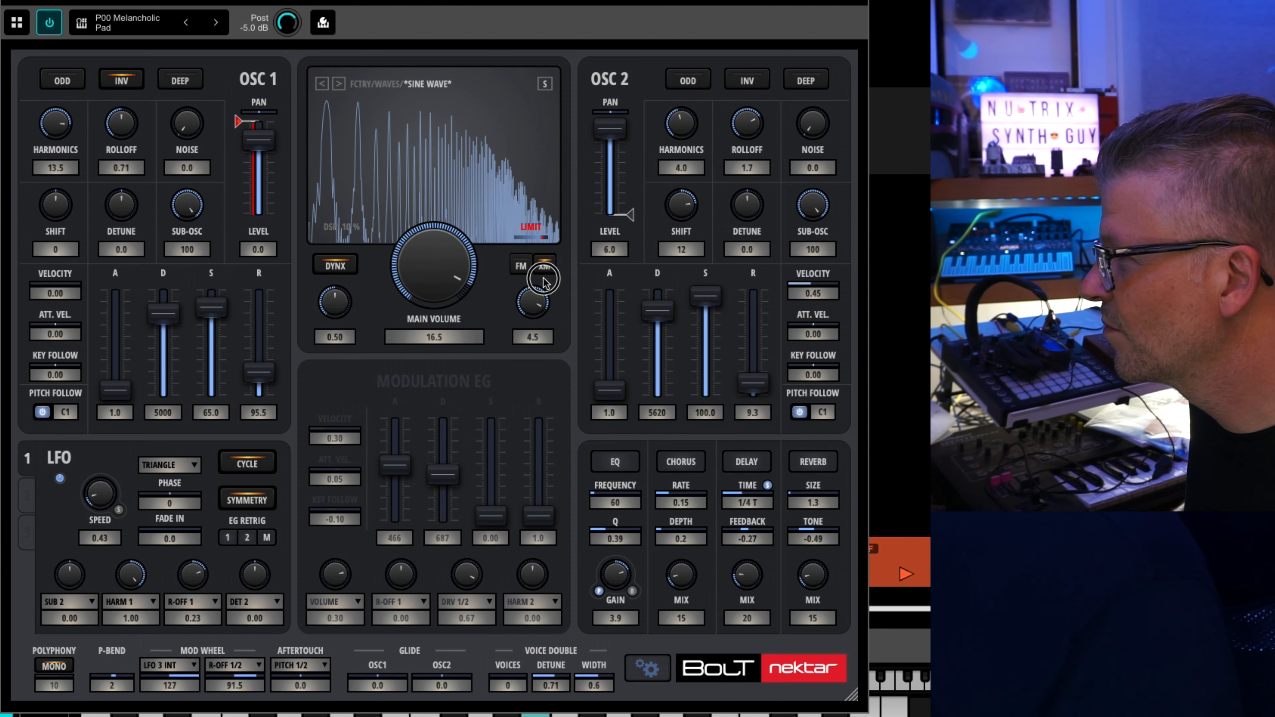
left_click_drag(544, 280, 529, 353)
Lower oscillator 1's drive to its minimum and sweep the XM amount down and back up to 5.0.
left_click_drag(247, 122, 240, 209)
left_click_drag(531, 308, 539, 401)
left_click_drag(539, 330, 552, 40)
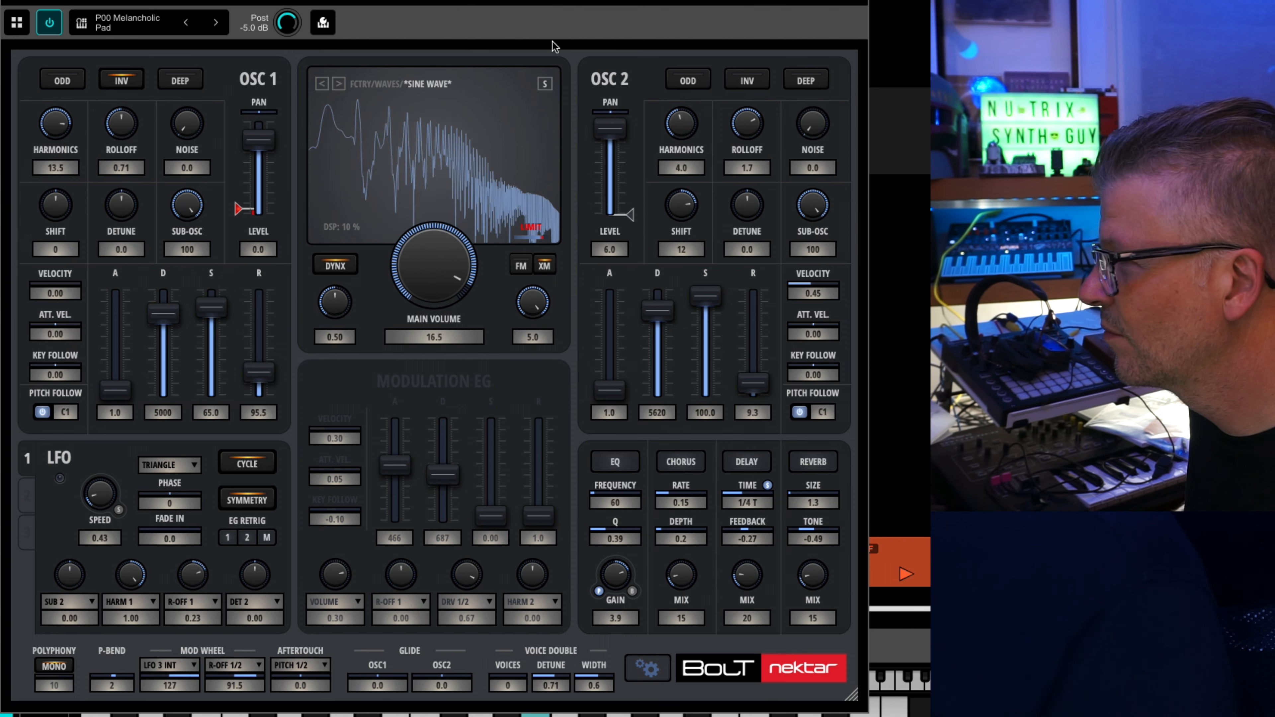
Sweep oscillator 2's drive up and back to about 0.4, and set its sub-osc and the XM amount to 0.
left_click_drag(629, 215, 631, 144)
left_click_drag(810, 207, 796, 567)
left_click_drag(536, 298, 552, 541)
left_click_drag(632, 142, 629, 213)
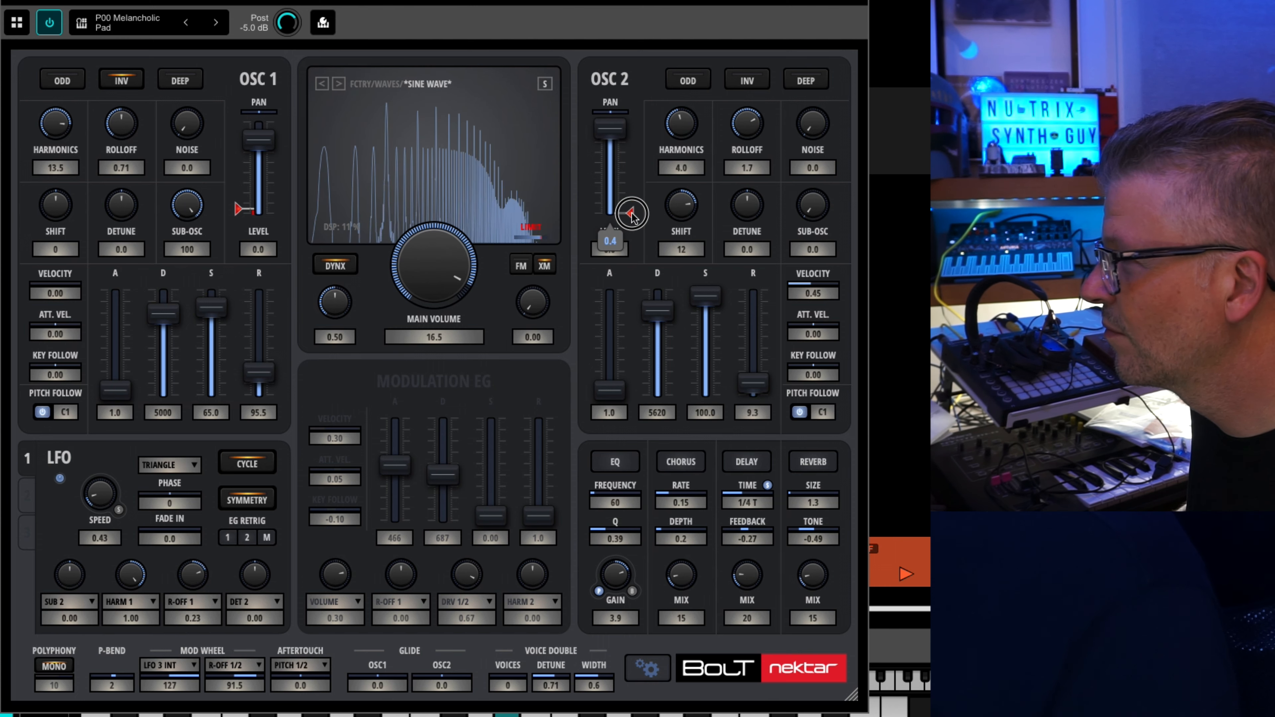
Raise the cross-modulation amount to 3.4 and switch the modulation mode from XM to FM.
left_click_drag(530, 291, 542, 187)
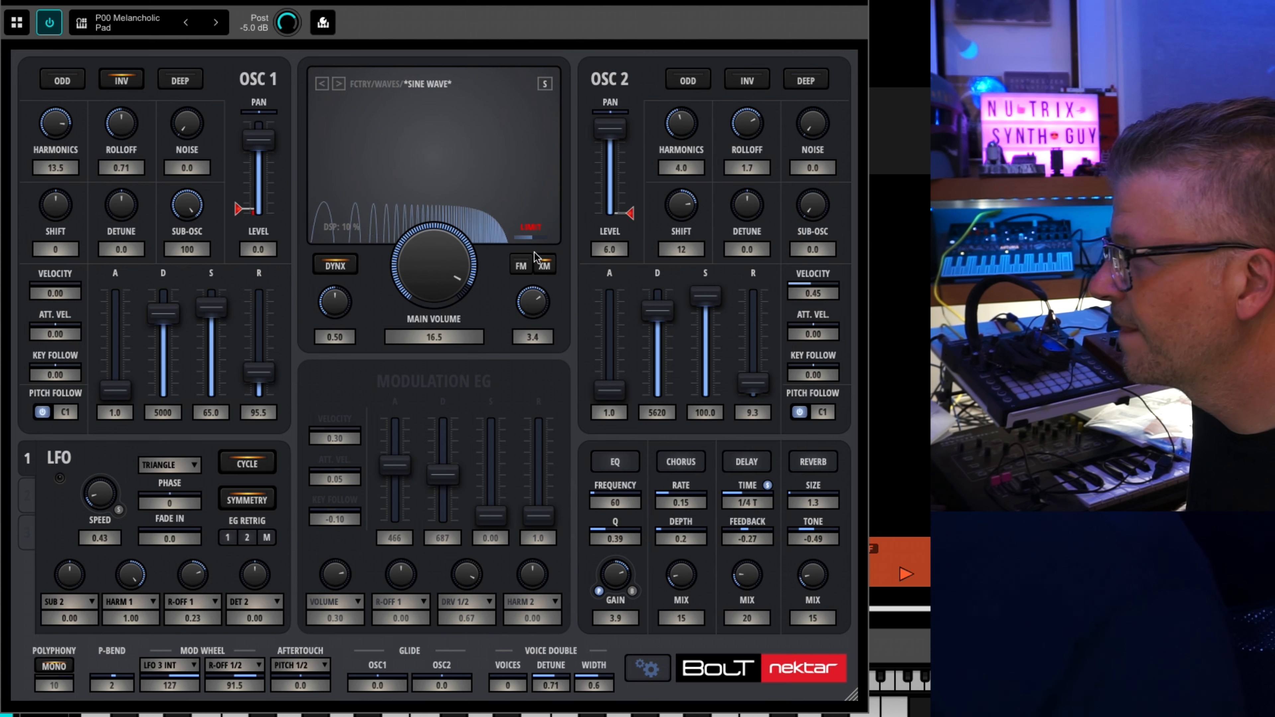
left_click(526, 266)
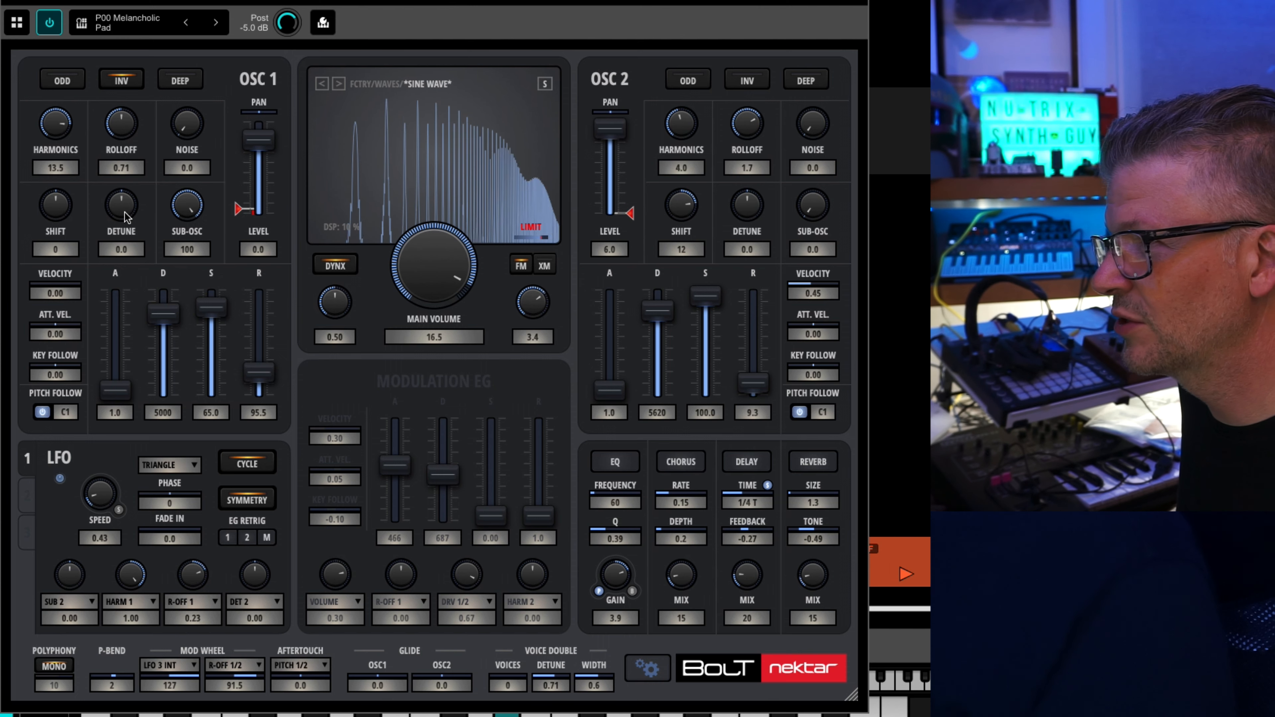
Set oscillator 1's detune to 12.0 and shift to 1, mute oscillator 2, and zero the LFO's HARM 1 and R-OFF 1 amounts.
left_click_drag(126, 216, 125, 178)
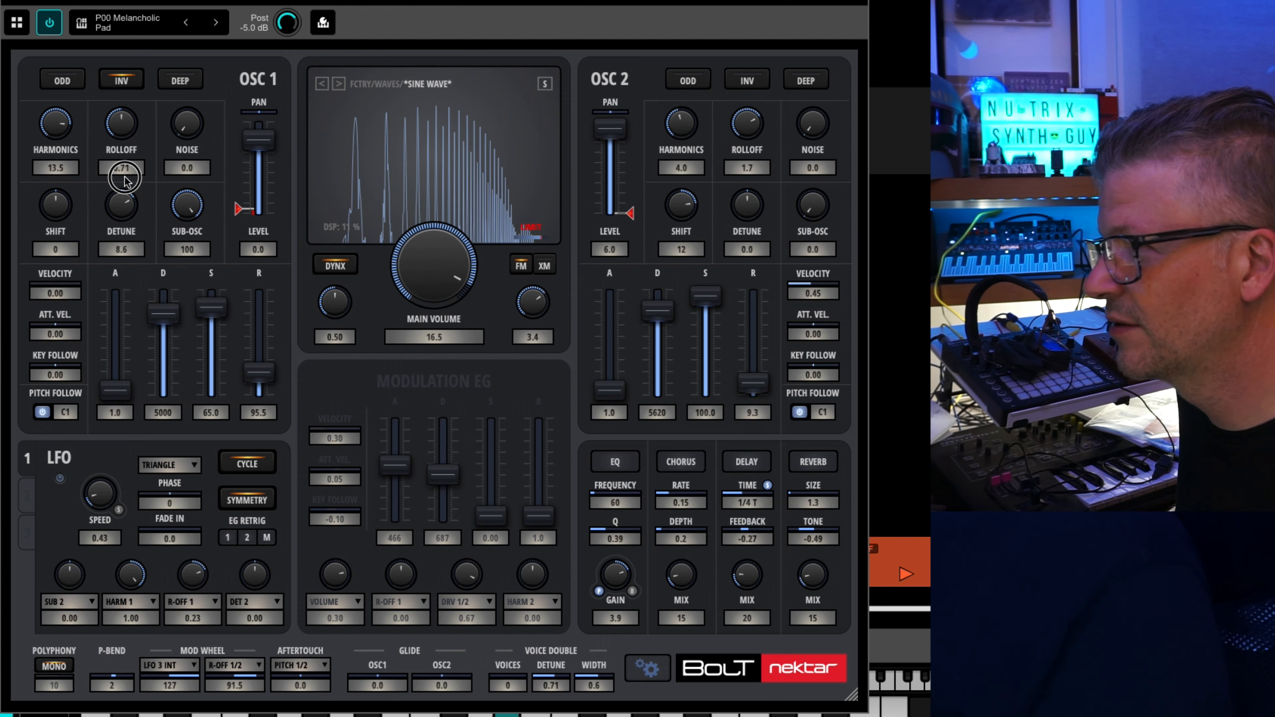
left_click_drag(610, 129, 610, 210)
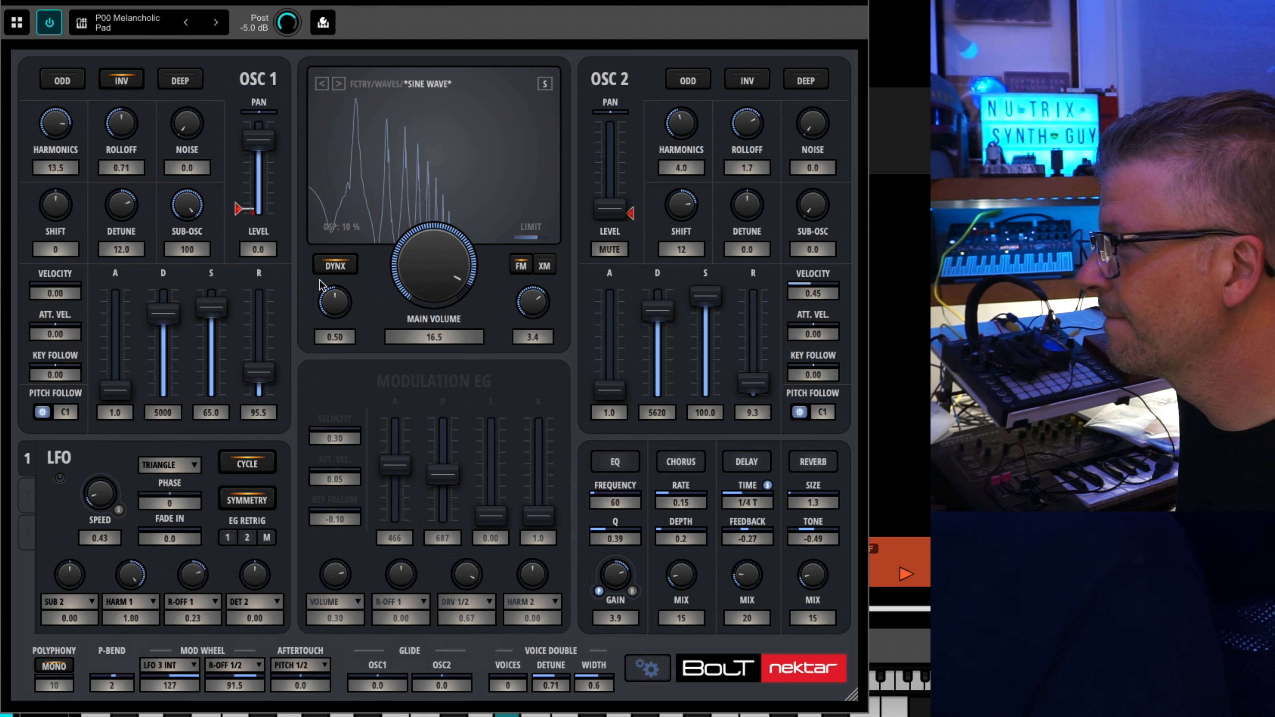
left_click_drag(64, 216, 61, 200)
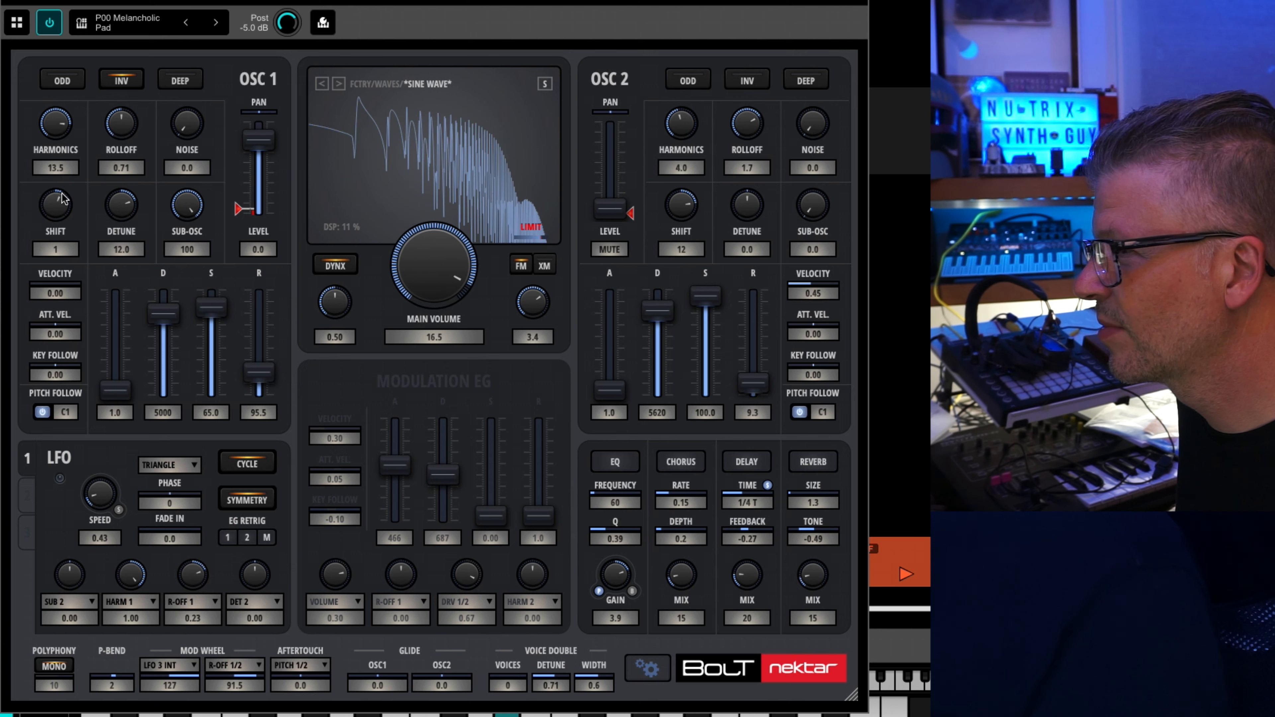
left_click_drag(135, 575, 136, 648)
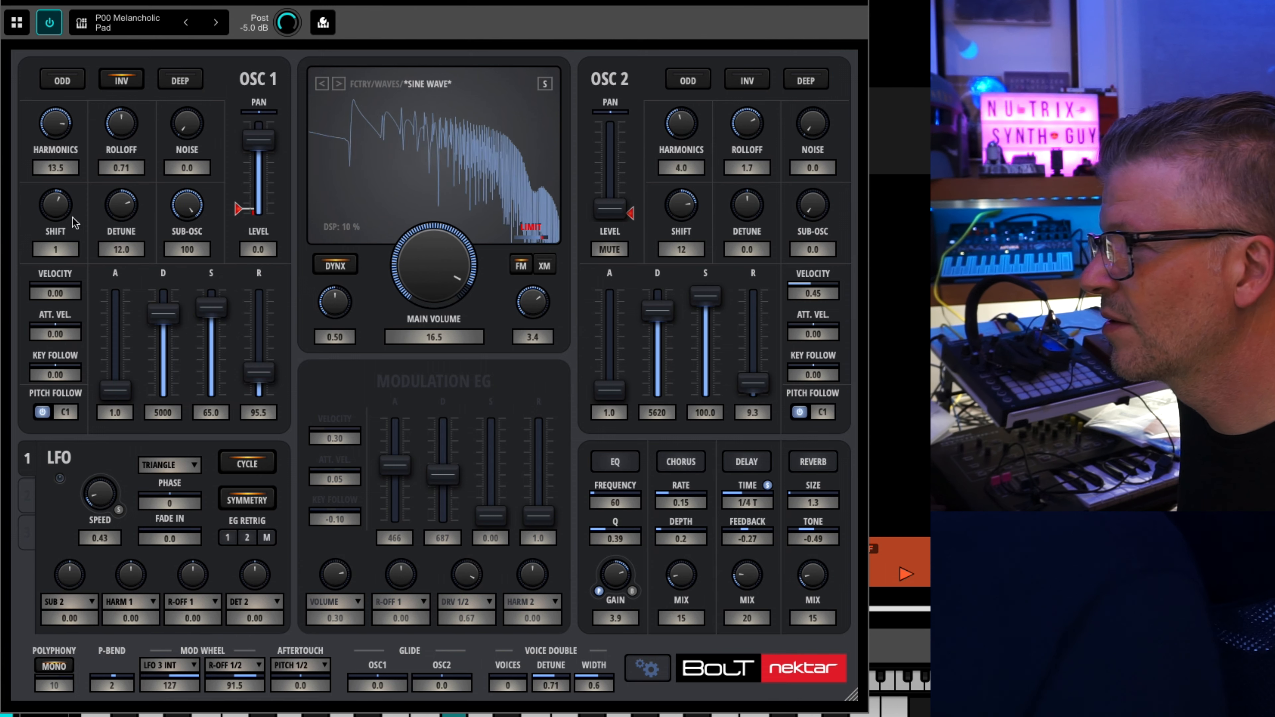
Set oscillator 1's detune to 0.2 and shift to 5, and reduce the FM amount to 0.78.
left_click_drag(126, 208, 126, 236)
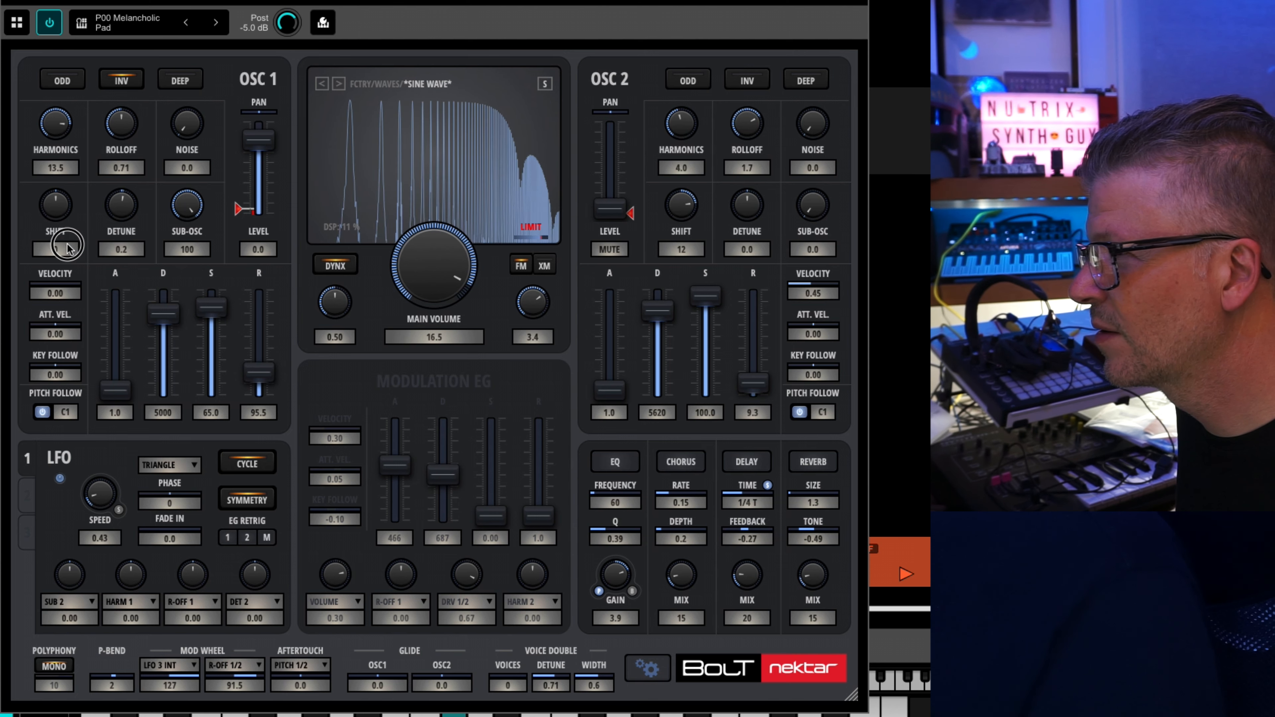
left_click_drag(66, 244, 69, 280)
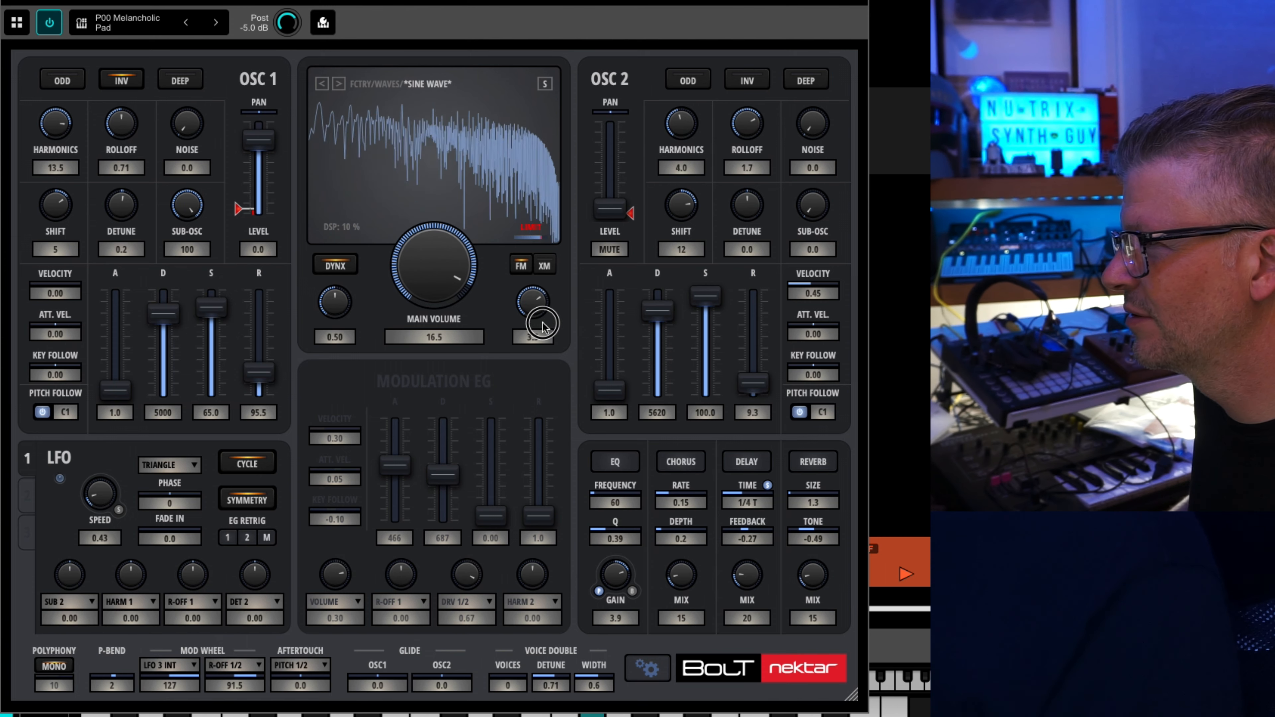
left_click_drag(542, 324, 539, 412)
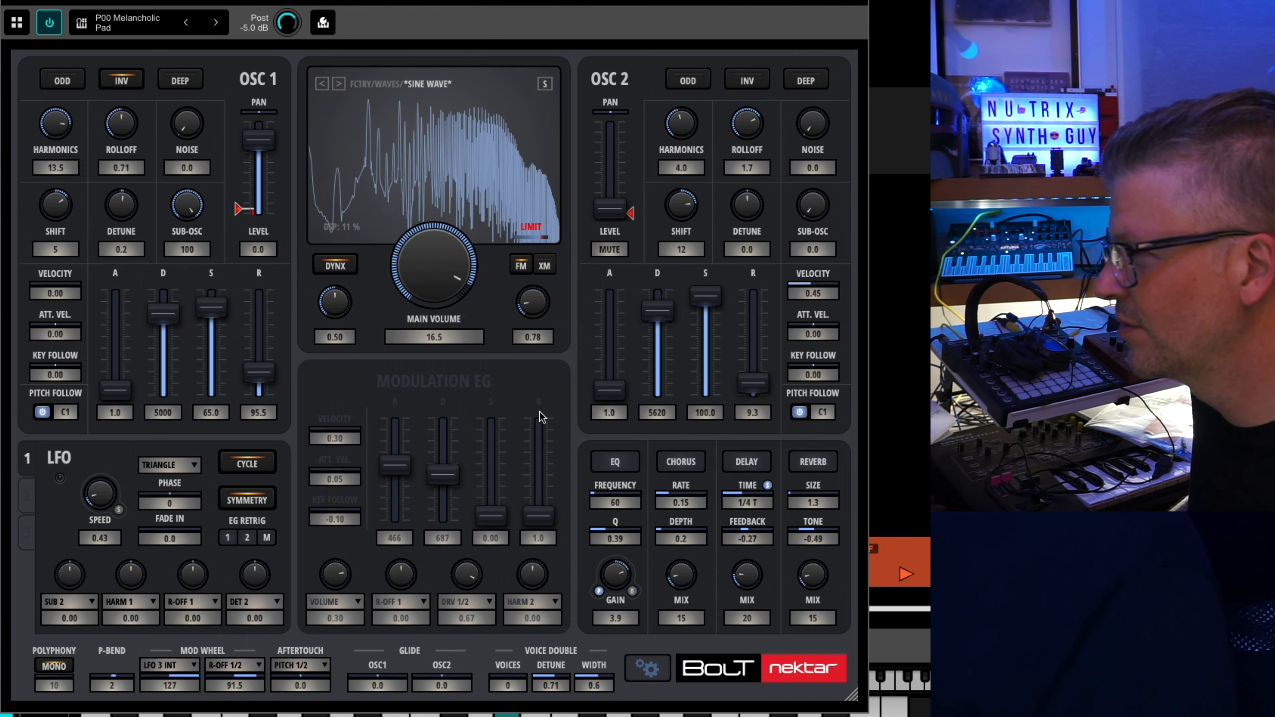
Enable the Modulation EG, retarget its DRV 1/2 slot to LFO 1 Int with amount 1.00, and lengthen the decay to 853.
left_click(141, 605)
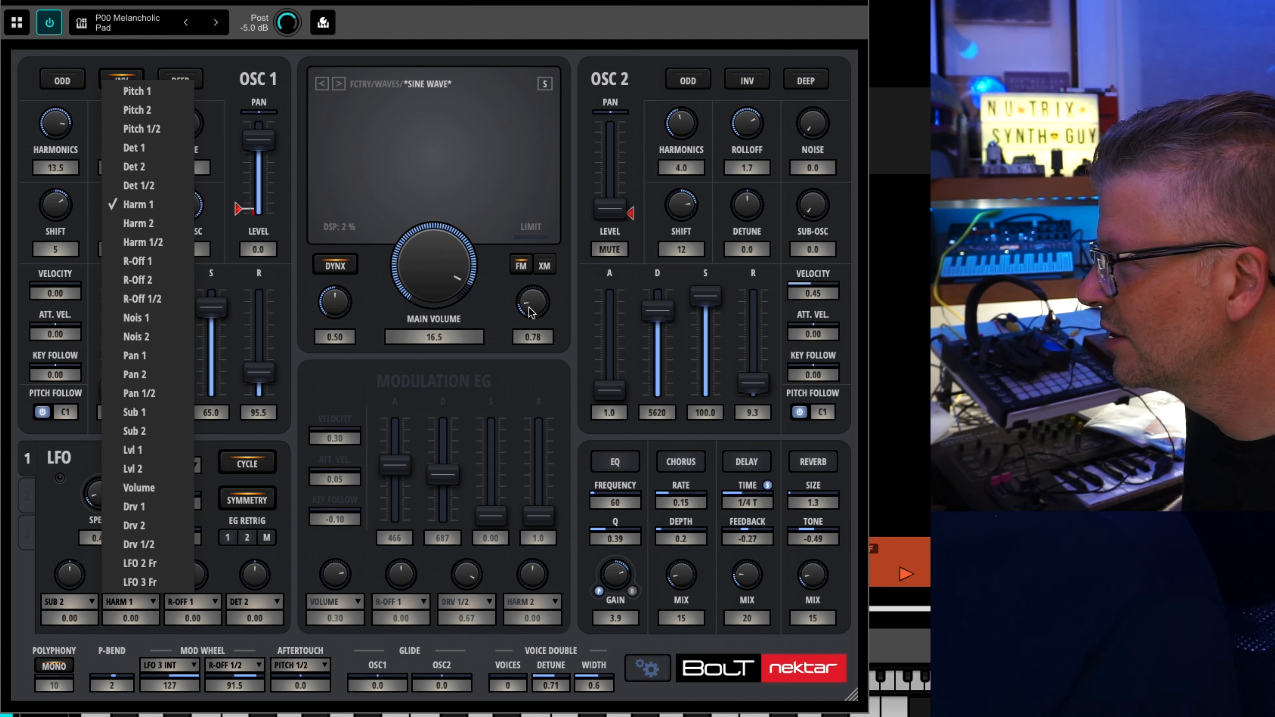
left_click(305, 402)
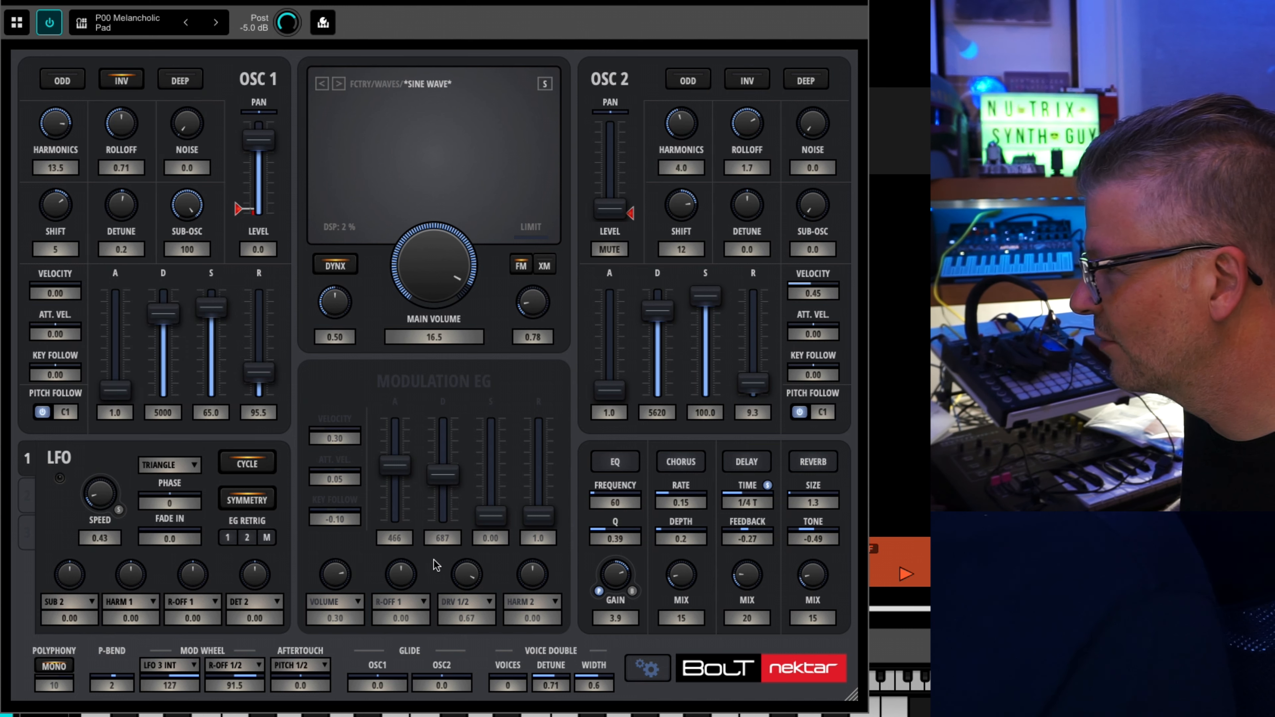
left_click(414, 388)
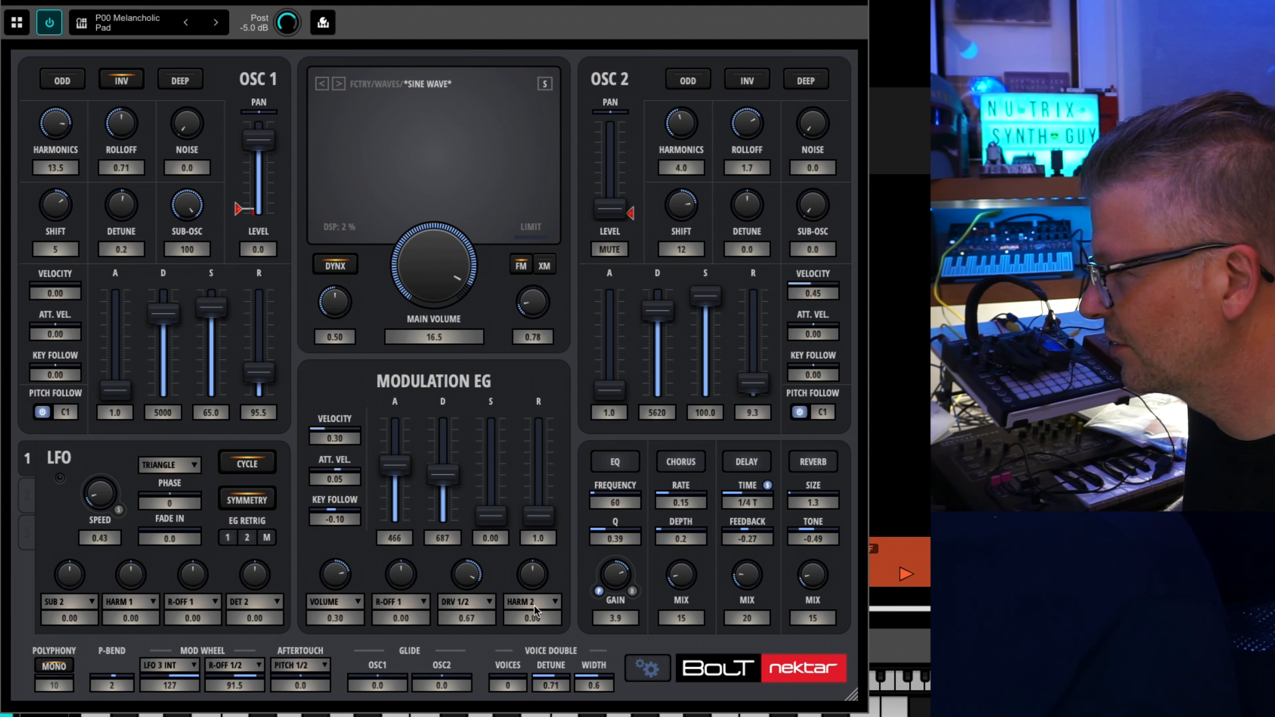
left_click(460, 610)
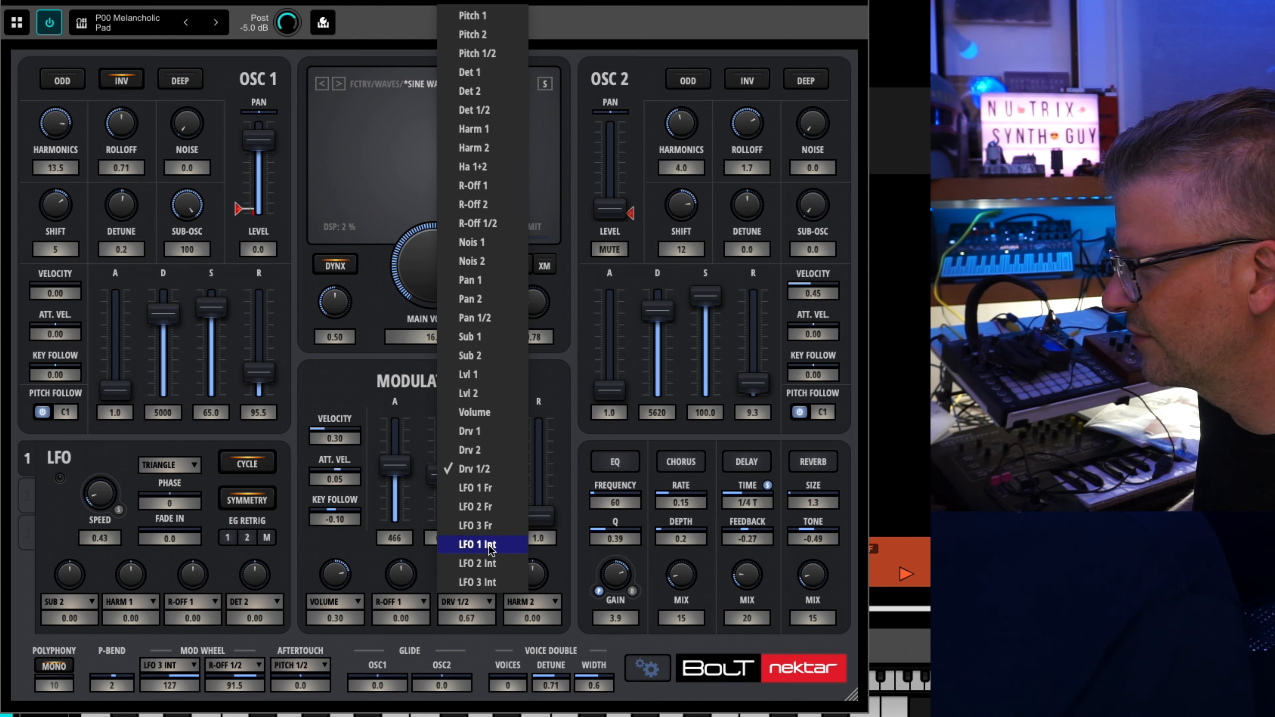
left_click(477, 544)
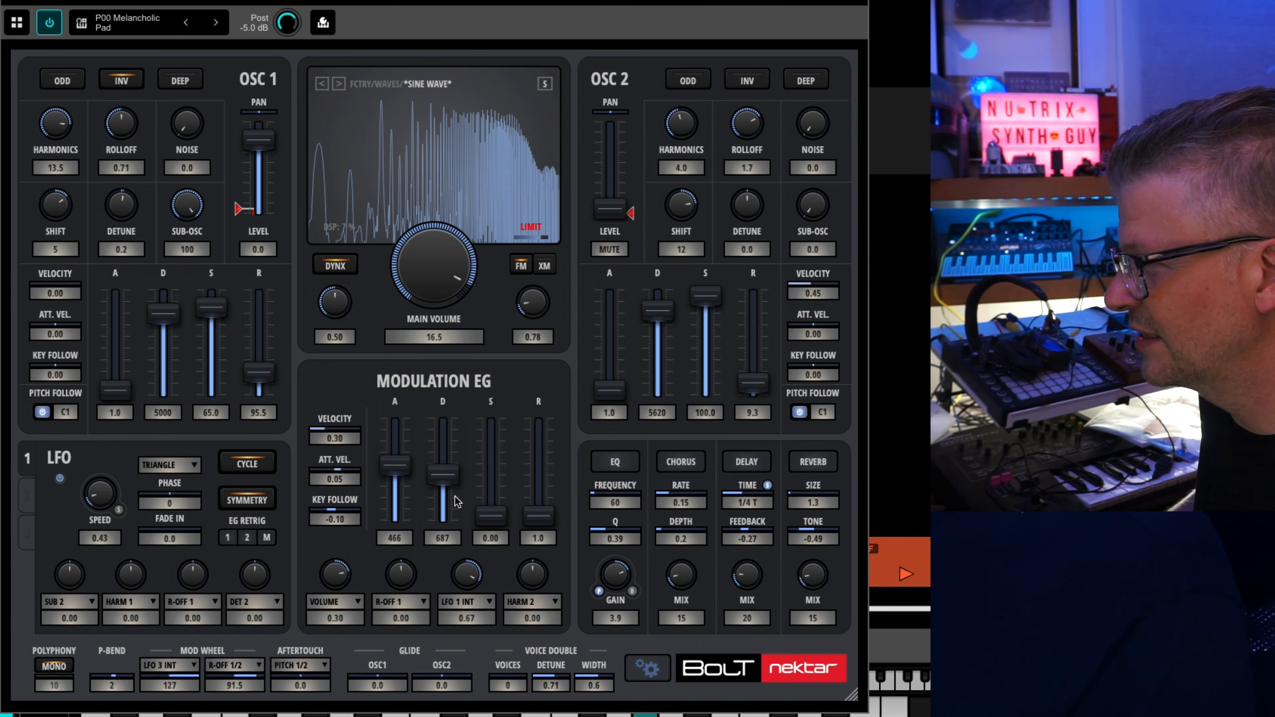
left_click_drag(465, 568, 444, 479)
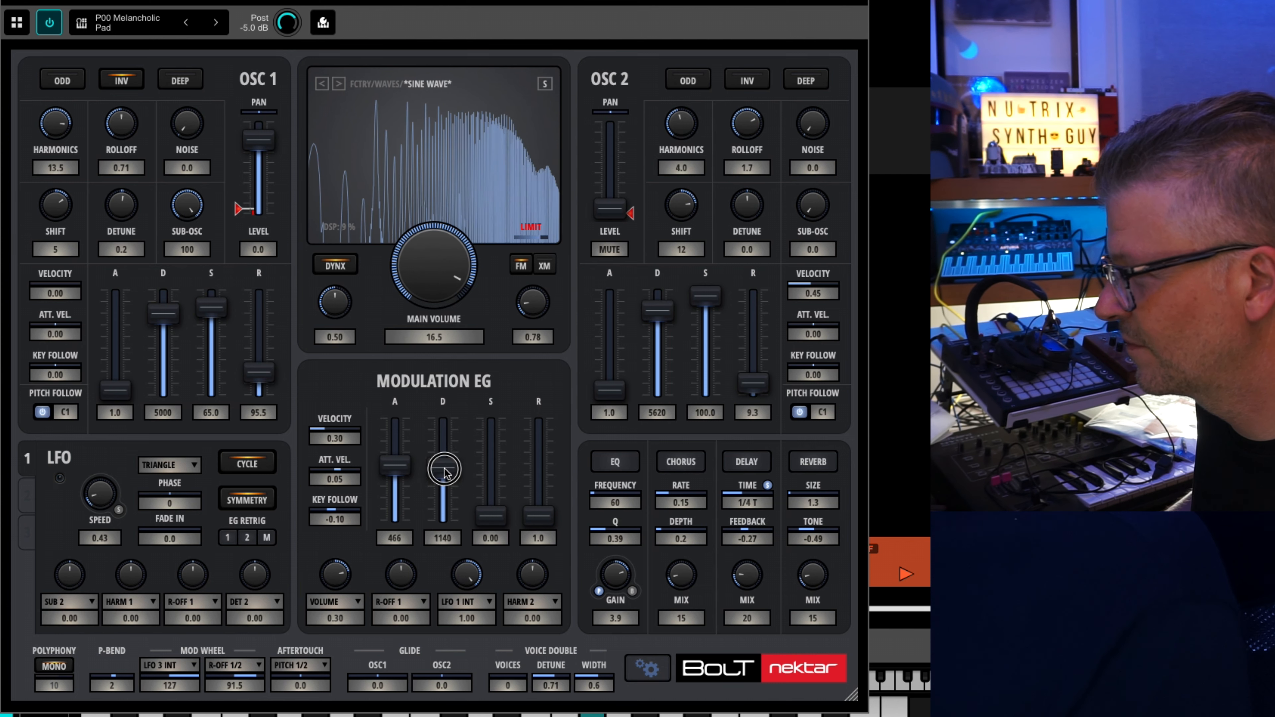
Set LFO 1's speed to 135, its R-OFF 1 amount to 1.00 and its HARM 1 amount to 0.33.
left_click_drag(100, 497, 101, 444)
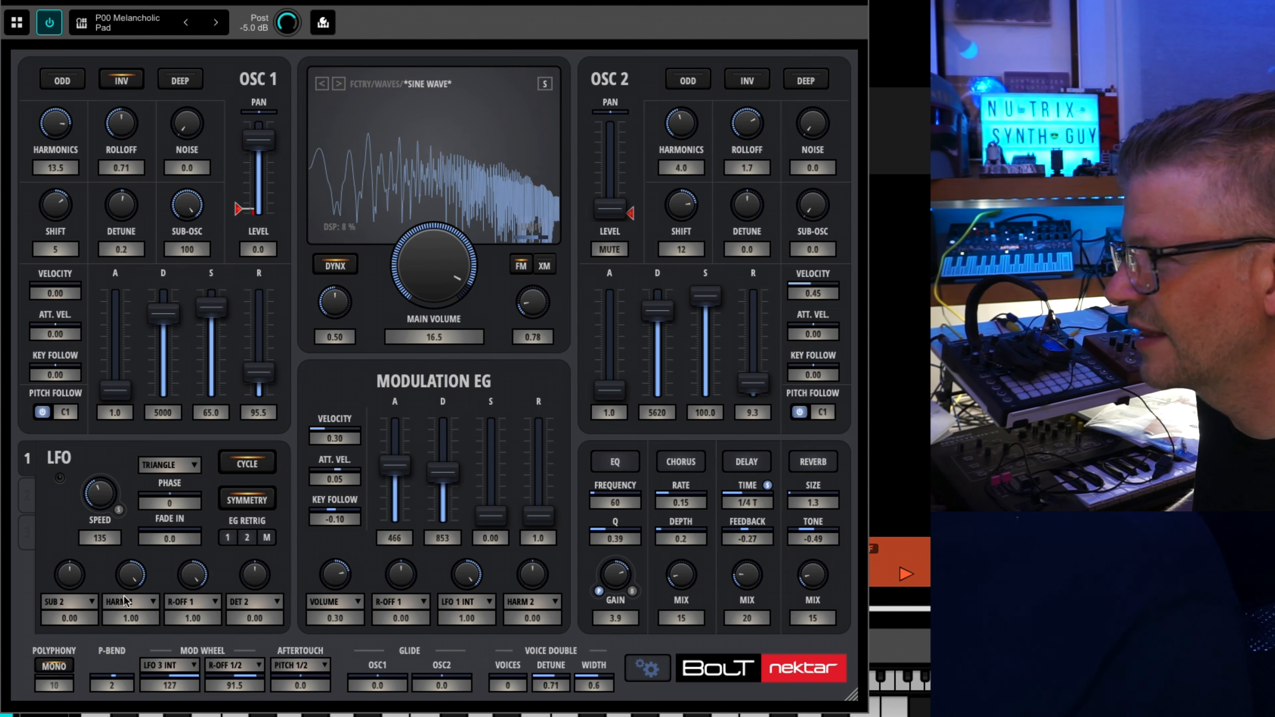
left_click_drag(131, 582, 135, 628)
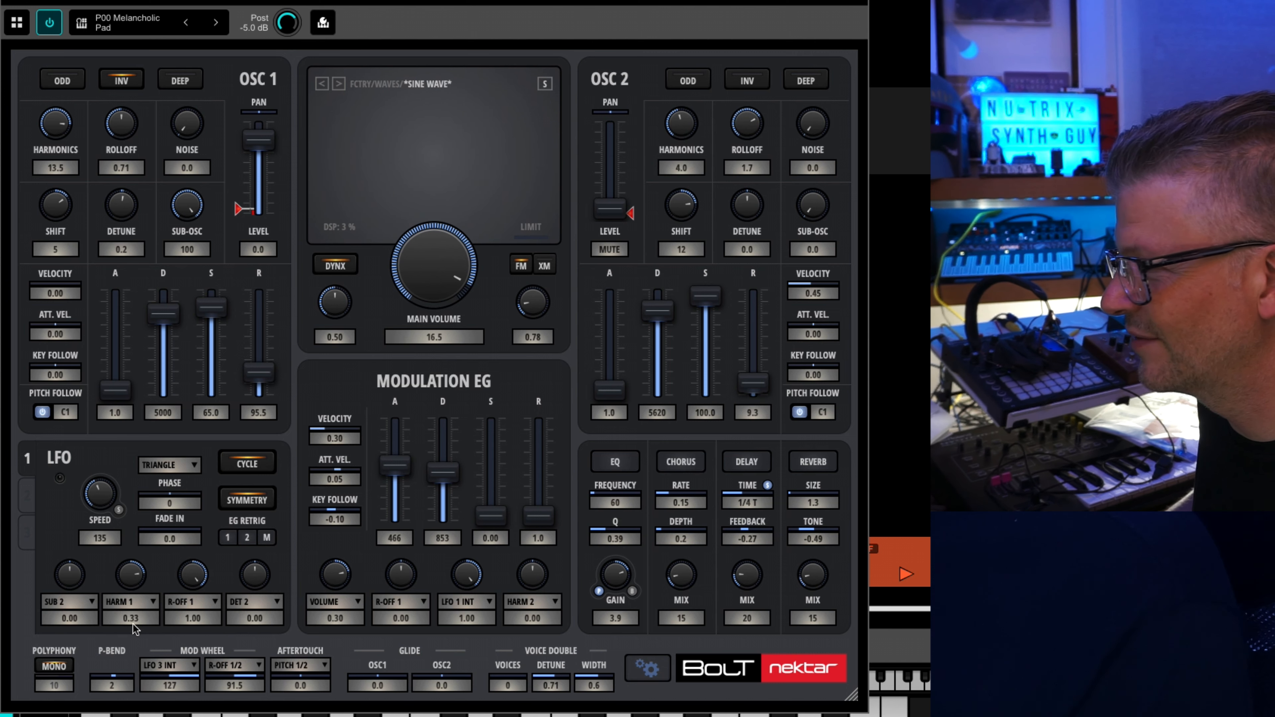
Retarget the Modulation EG's LFO 1 Int slot to LFO 1 Fr, and sweep the EG attack down to 3.4 and up to 492.
left_click(472, 597)
left_click(480, 487)
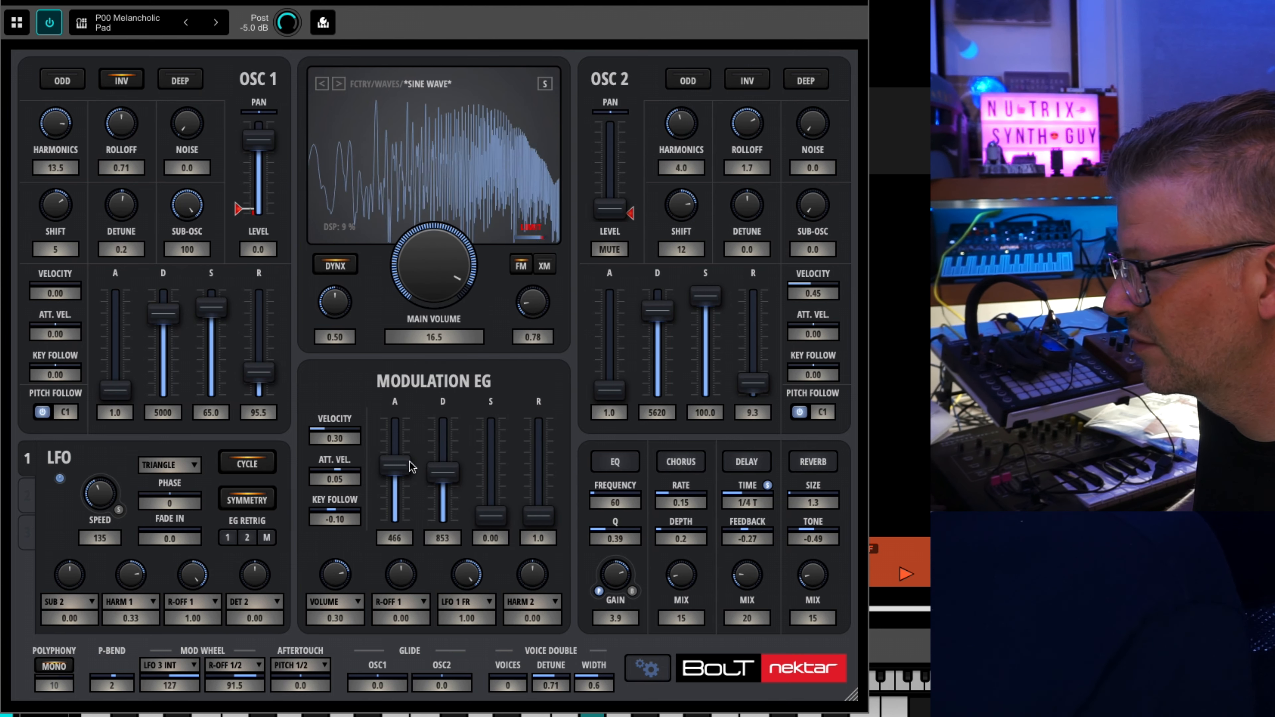
left_click_drag(396, 467, 397, 505)
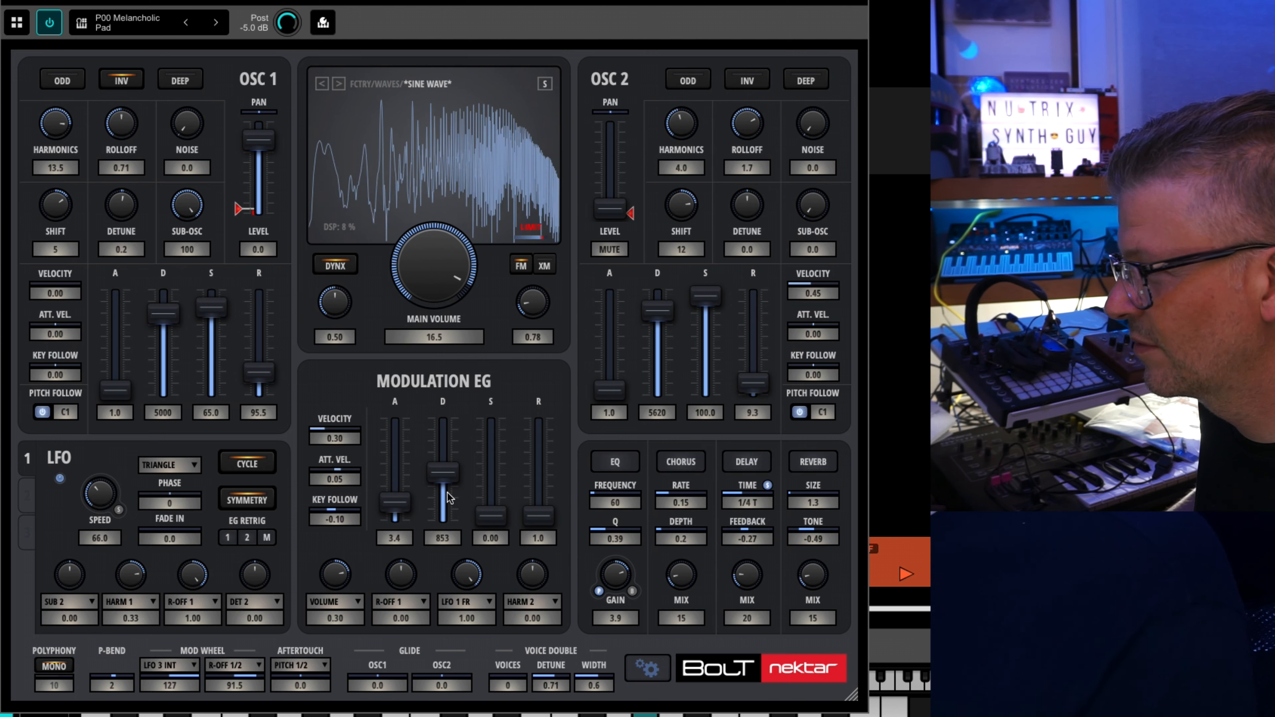
left_click_drag(408, 501, 403, 464)
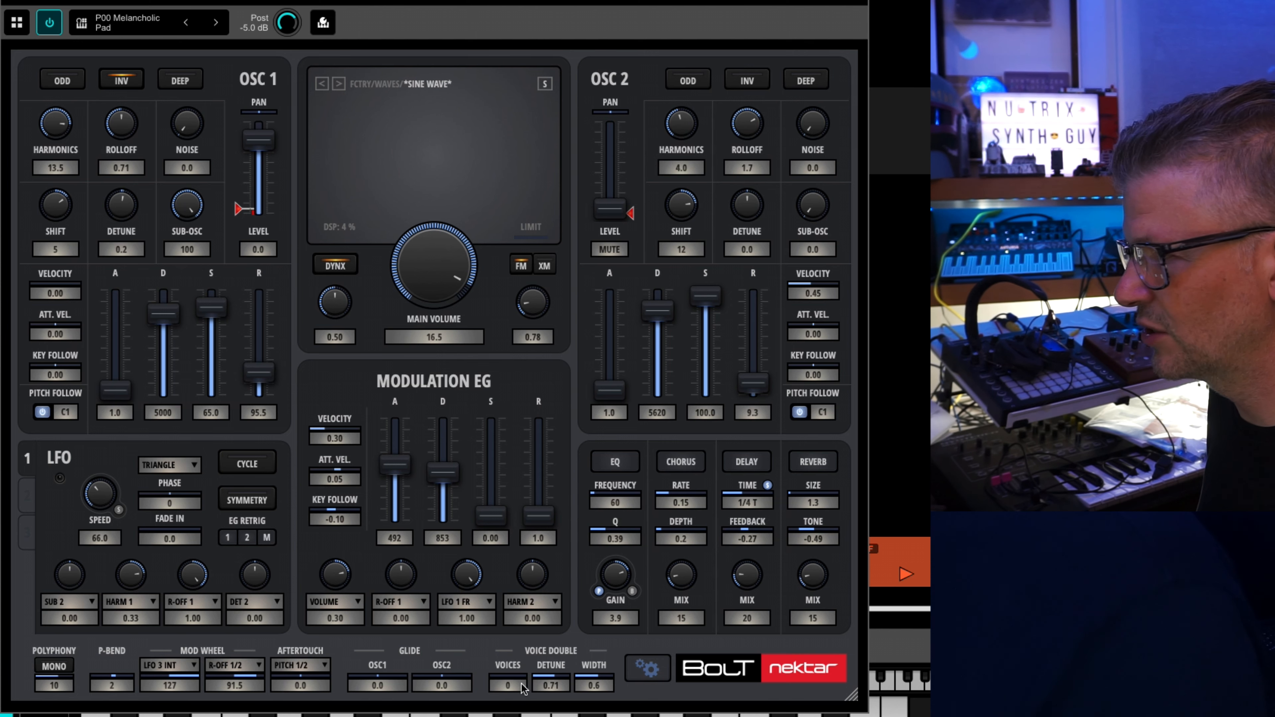
Set the Voice Double voices to 4 and load the factory patch P00 Melancholic Pad.
left_click_drag(522, 688, 513, 635)
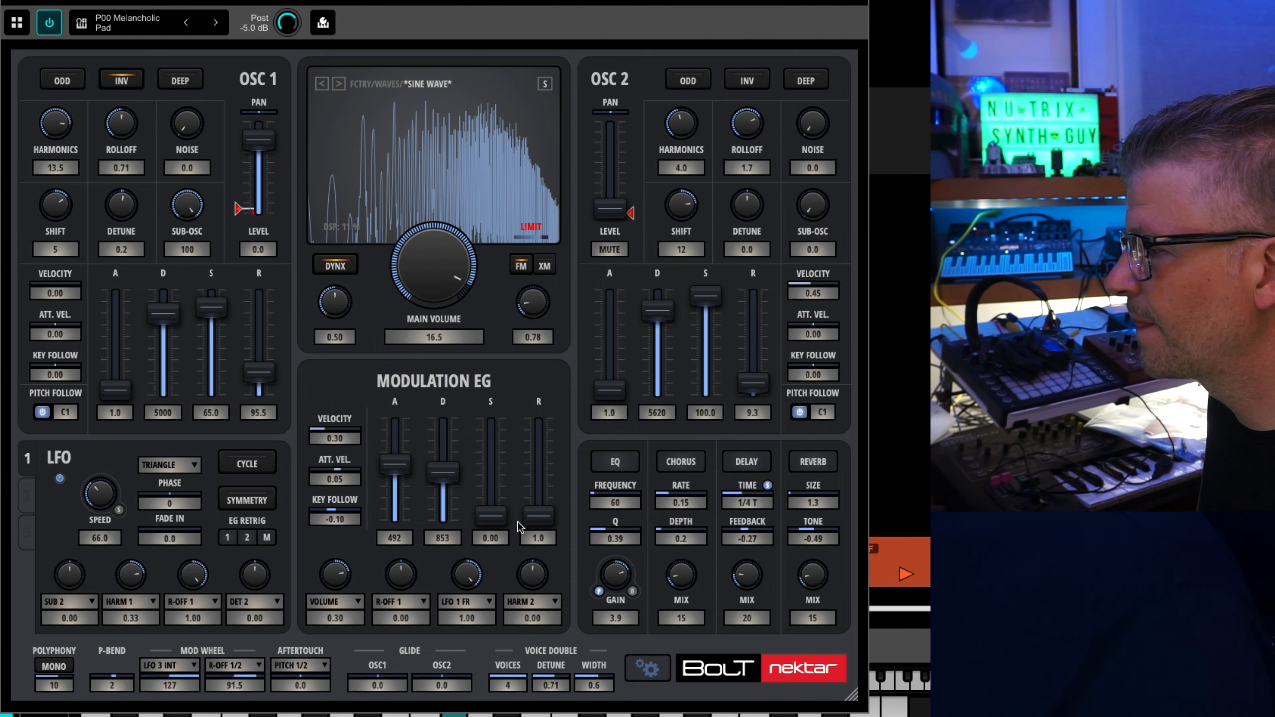
left_click(382, 83)
mouse_move(447, 441)
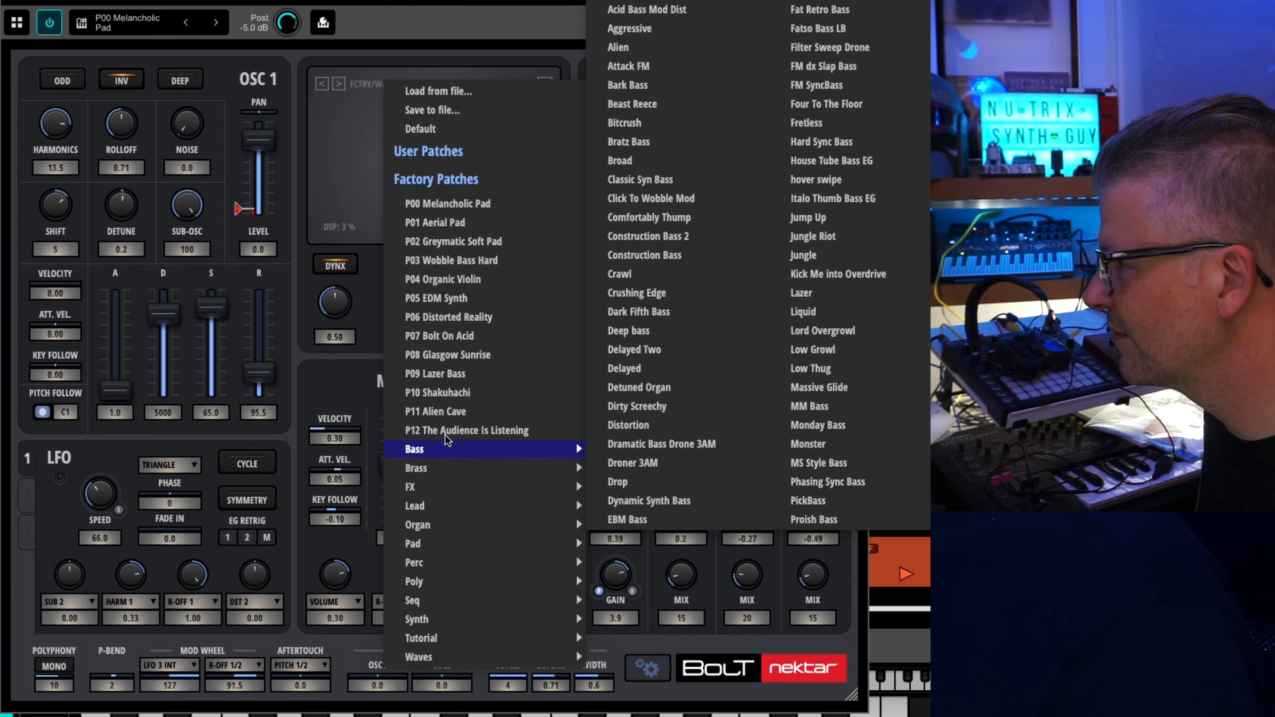
left_click(465, 208)
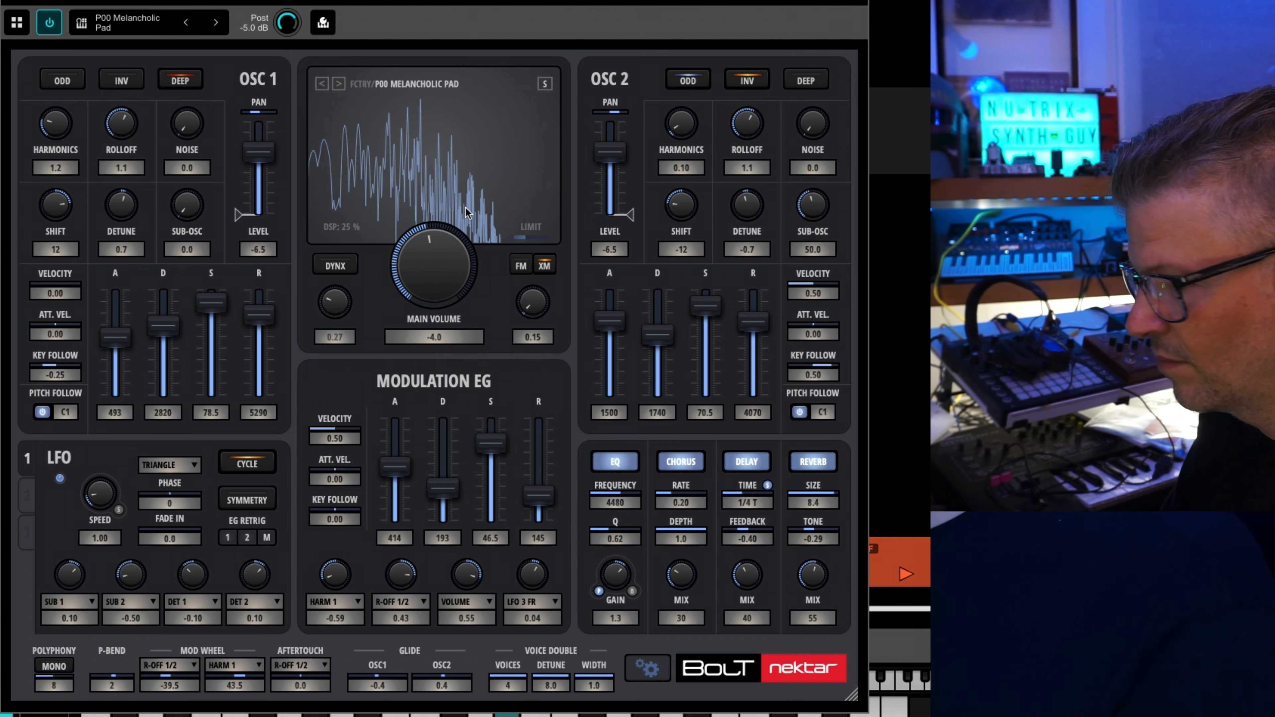
Audition the factory patch P01 Aerial Pad, load the Bass patch Abstract Roar, and close the synth window.
left_click(339, 83)
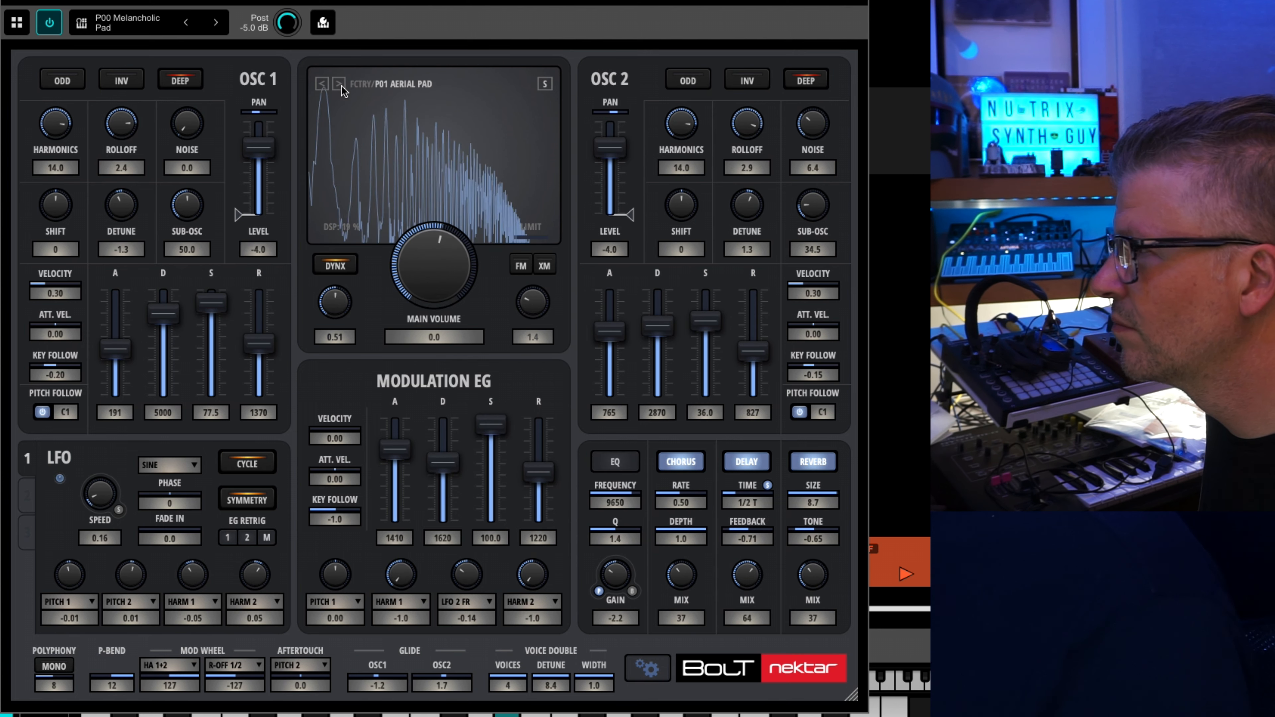
left_click(382, 86)
mouse_move(513, 456)
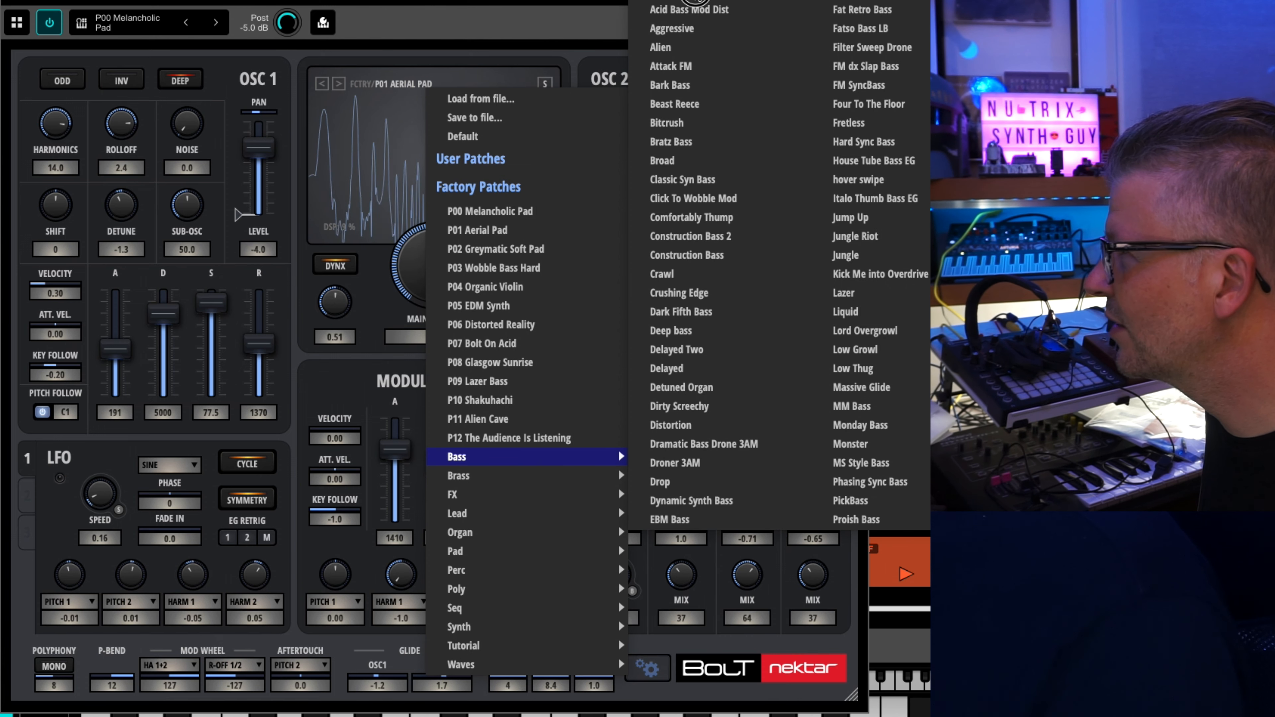
left_click(692, 3)
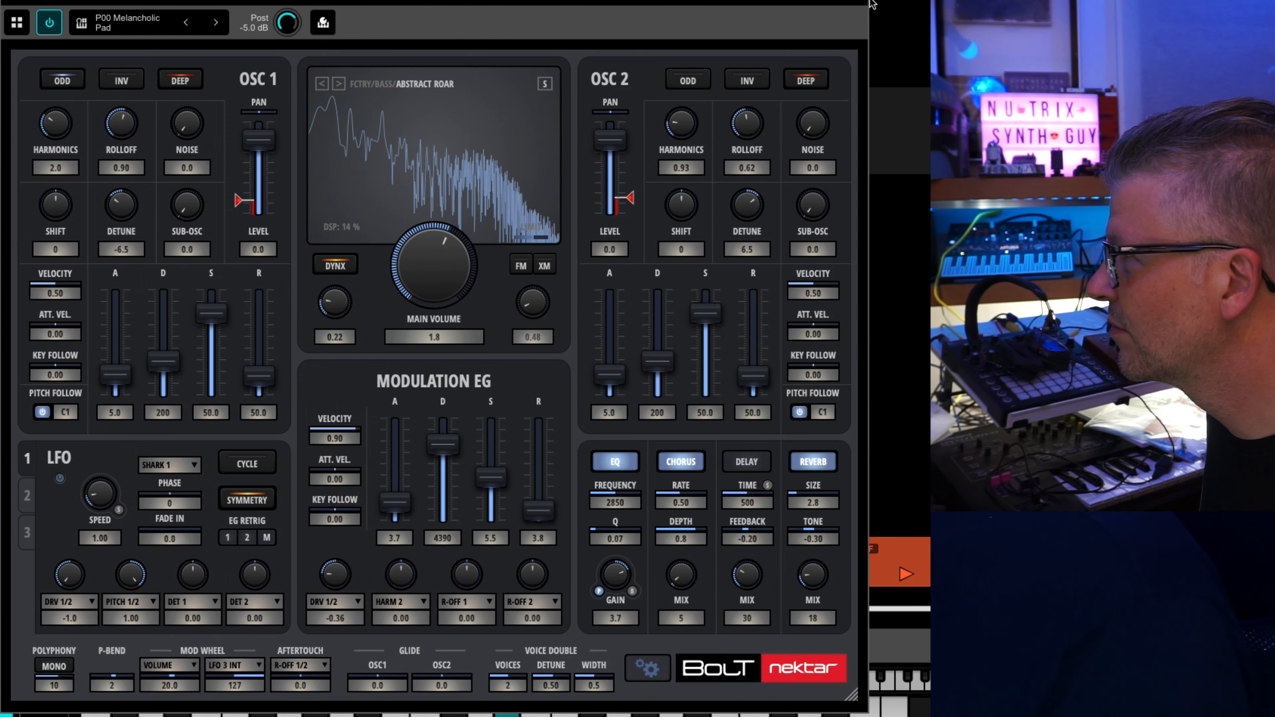
left_click(856, 2)
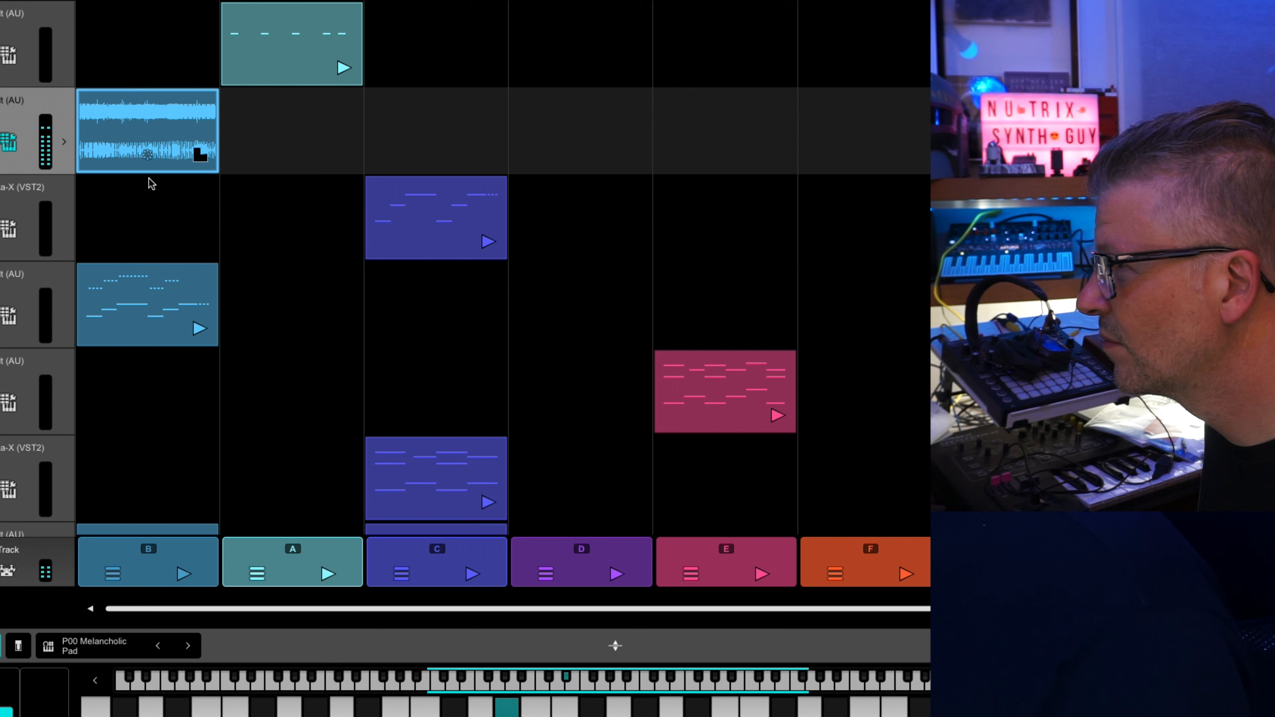
Stop track 2's clip, play track 4's clip instead, and show track 4's Bolt synth window.
left_click(7, 285)
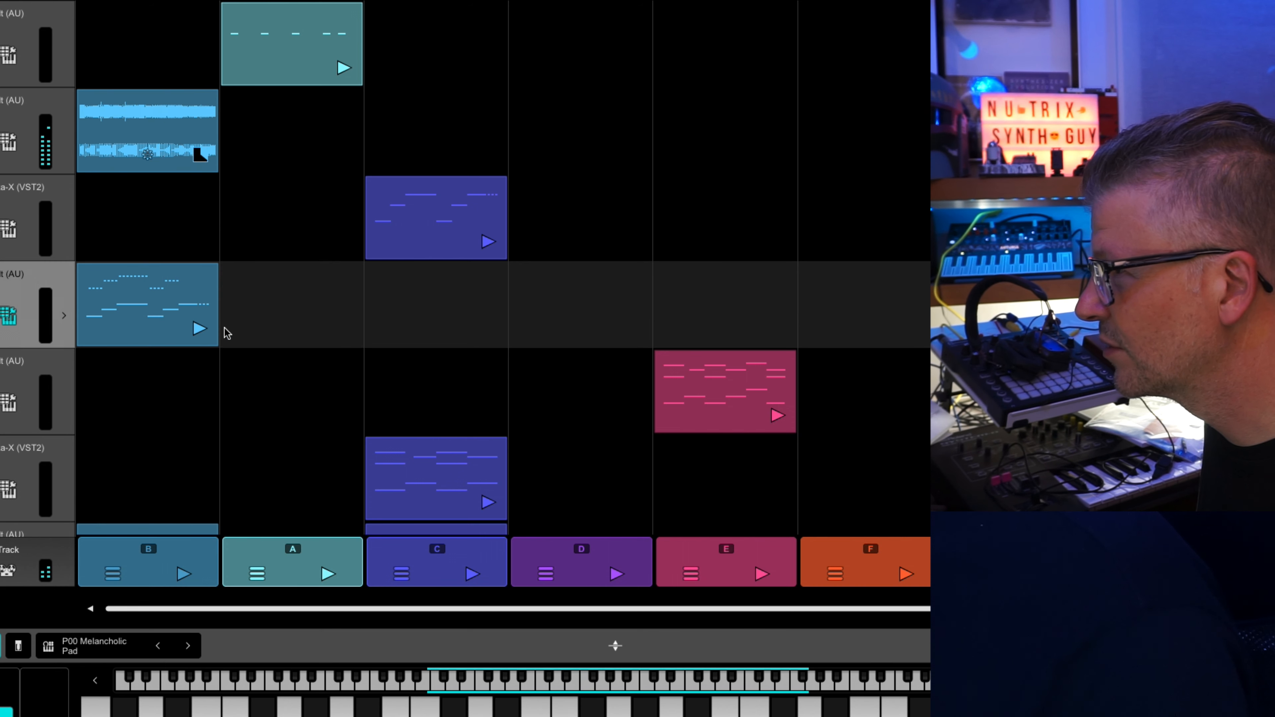
left_click(200, 155)
left_click(200, 328)
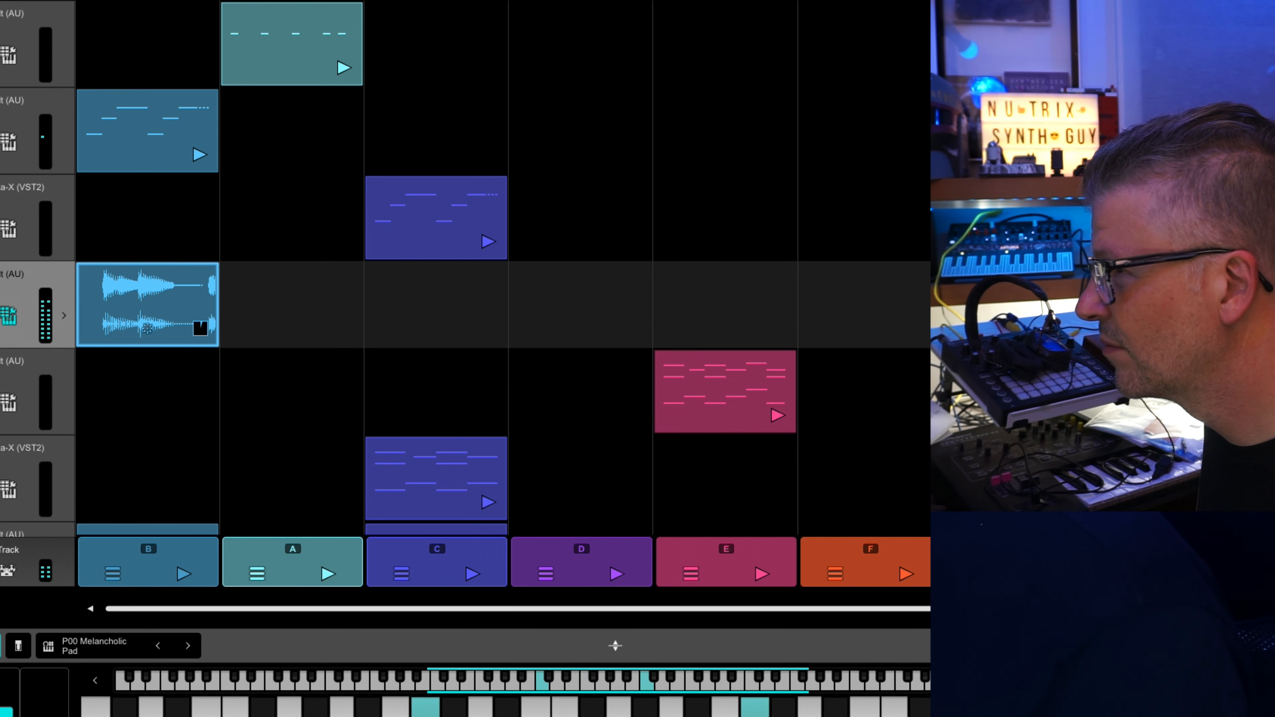
left_click(8, 315)
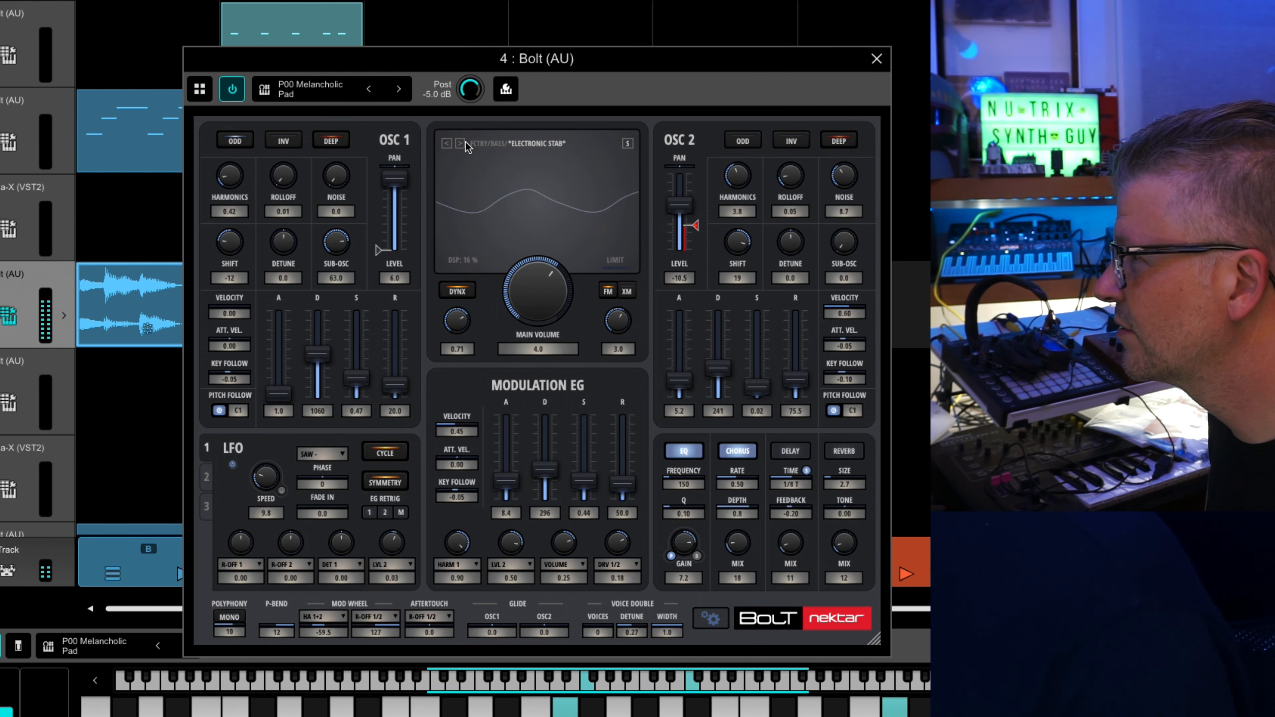
Load the factory Bass patch Classic Syn Bass on track 4's Bolt.
left_click(524, 149)
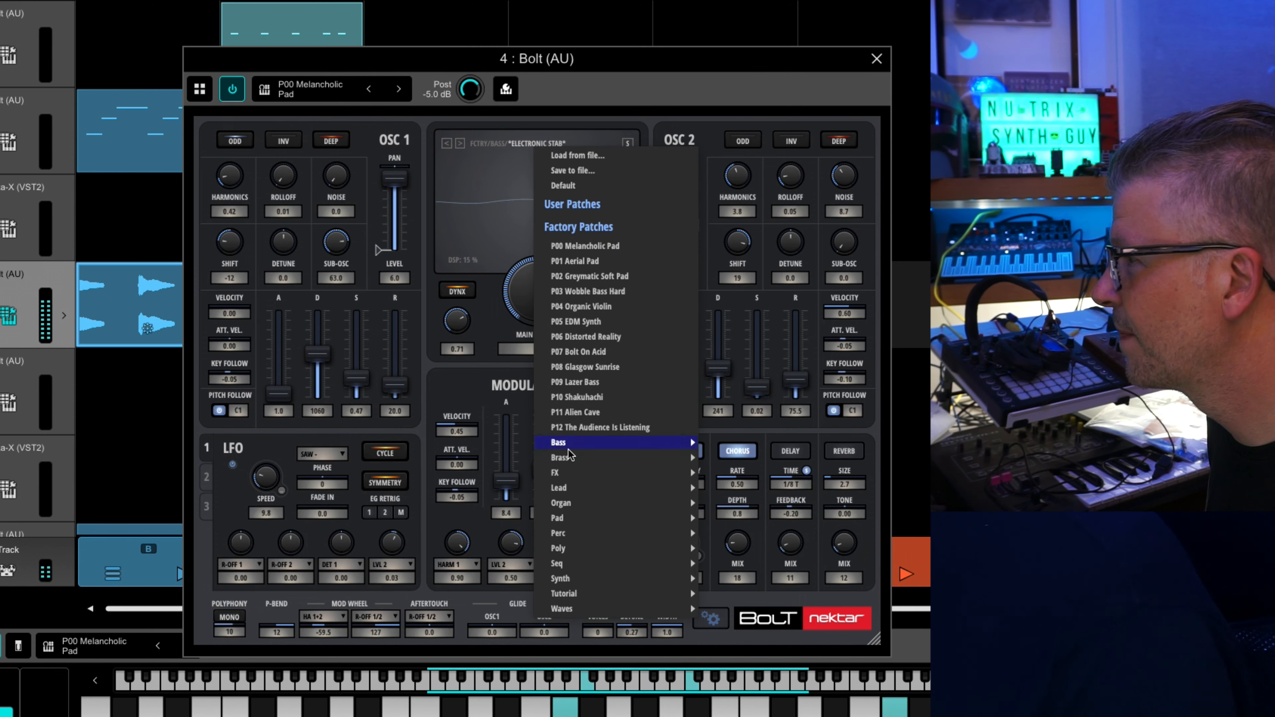
mouse_move(567, 443)
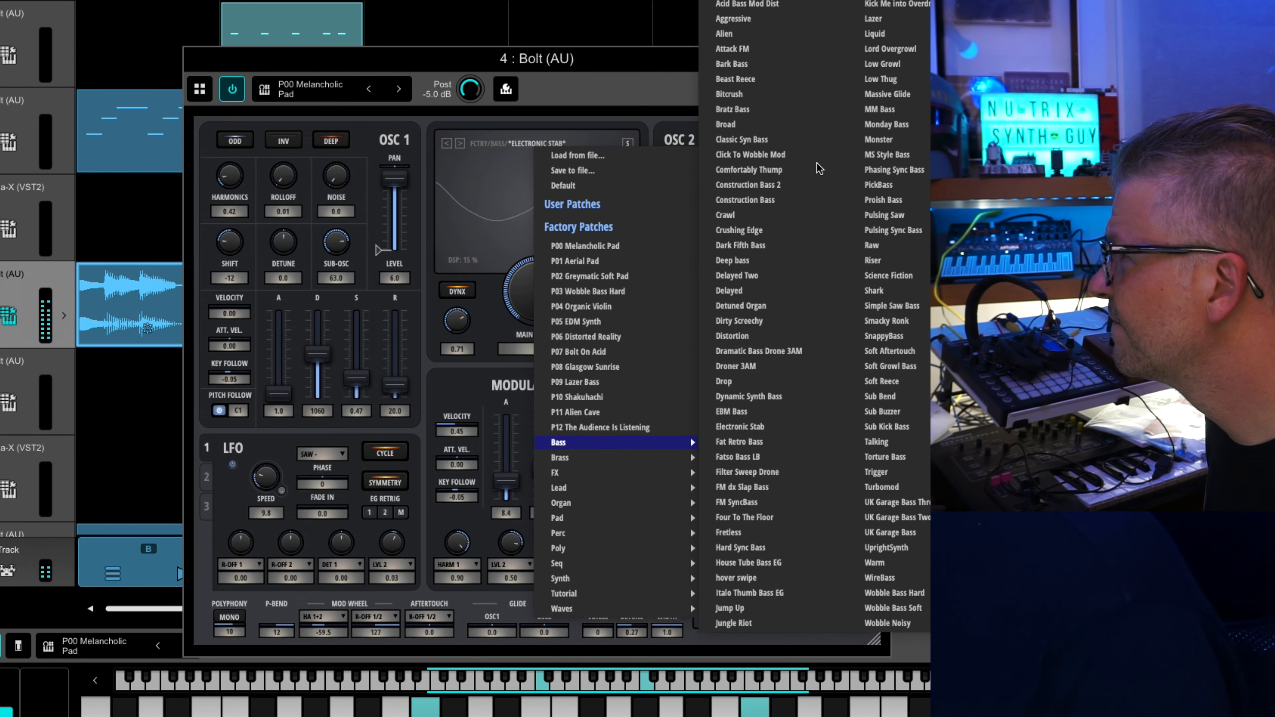
left_click(778, 140)
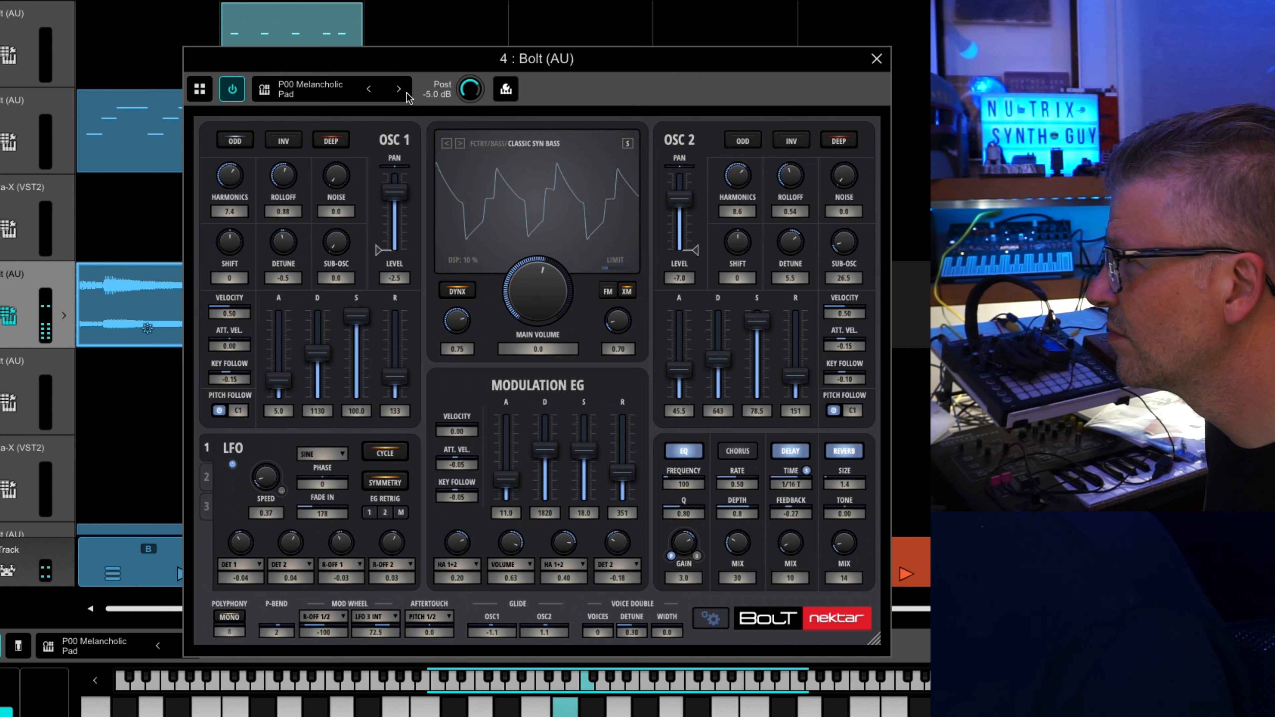
Audition the following Bass patches one by one, from Click To Wobble Mod through Construction Bass 2 and Crawl to Dark Fifth Bass.
left_click(458, 143)
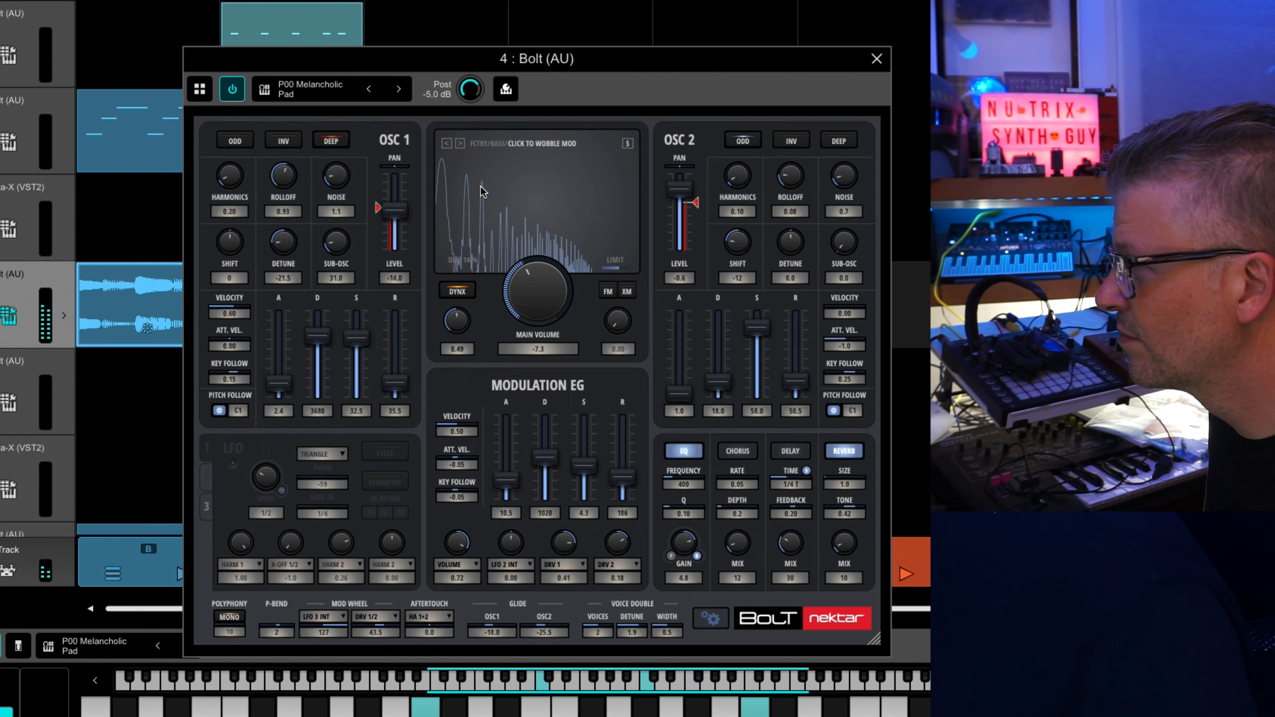
left_click(460, 144)
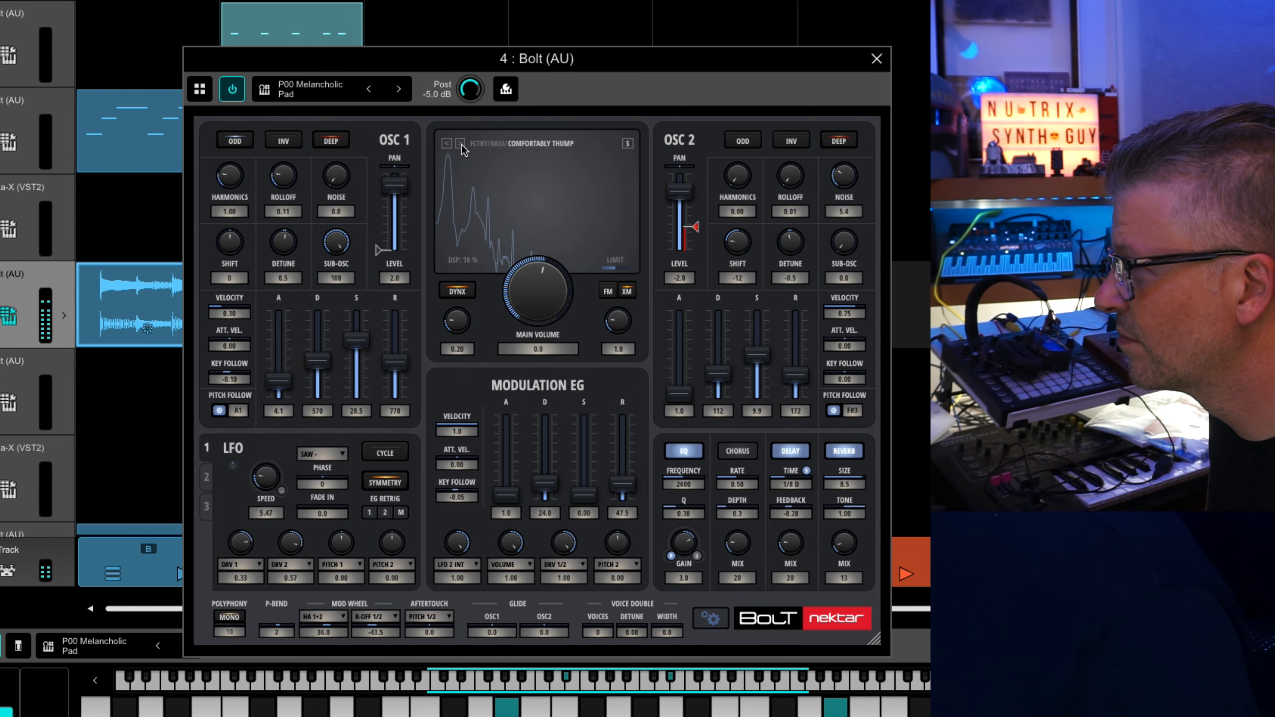
left_click(460, 144)
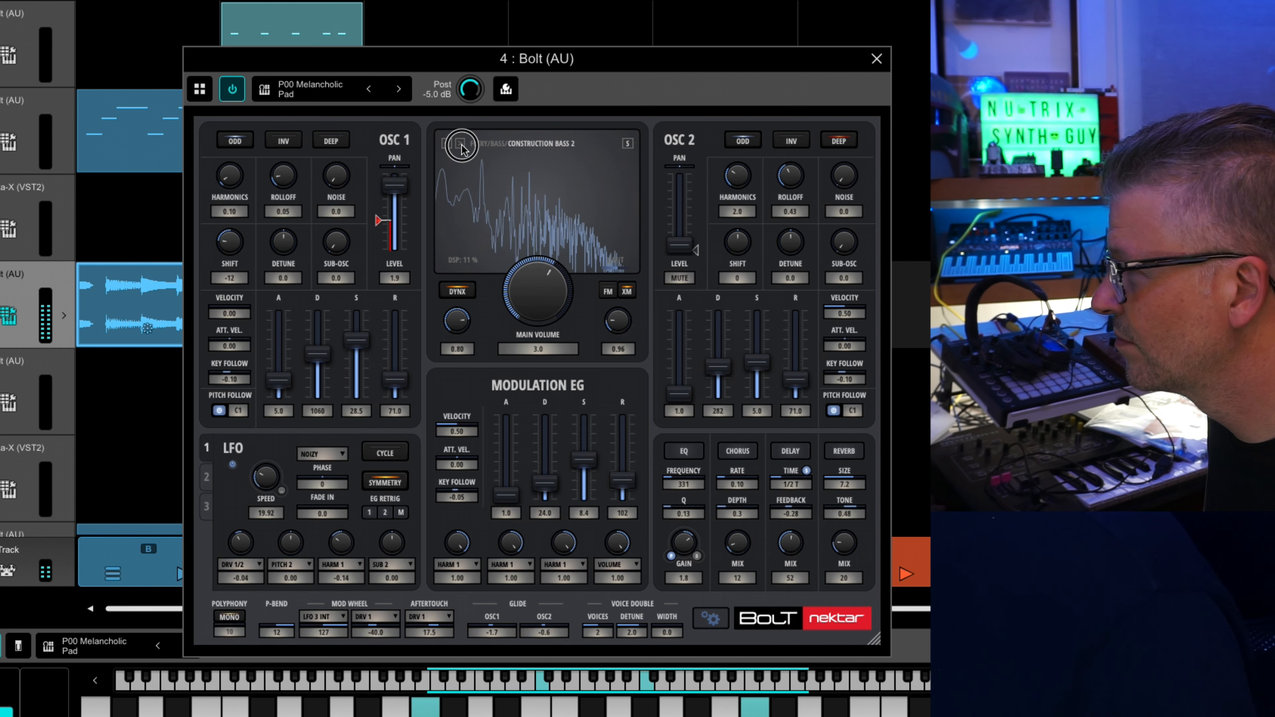
left_click(460, 144)
left_click(460, 144)
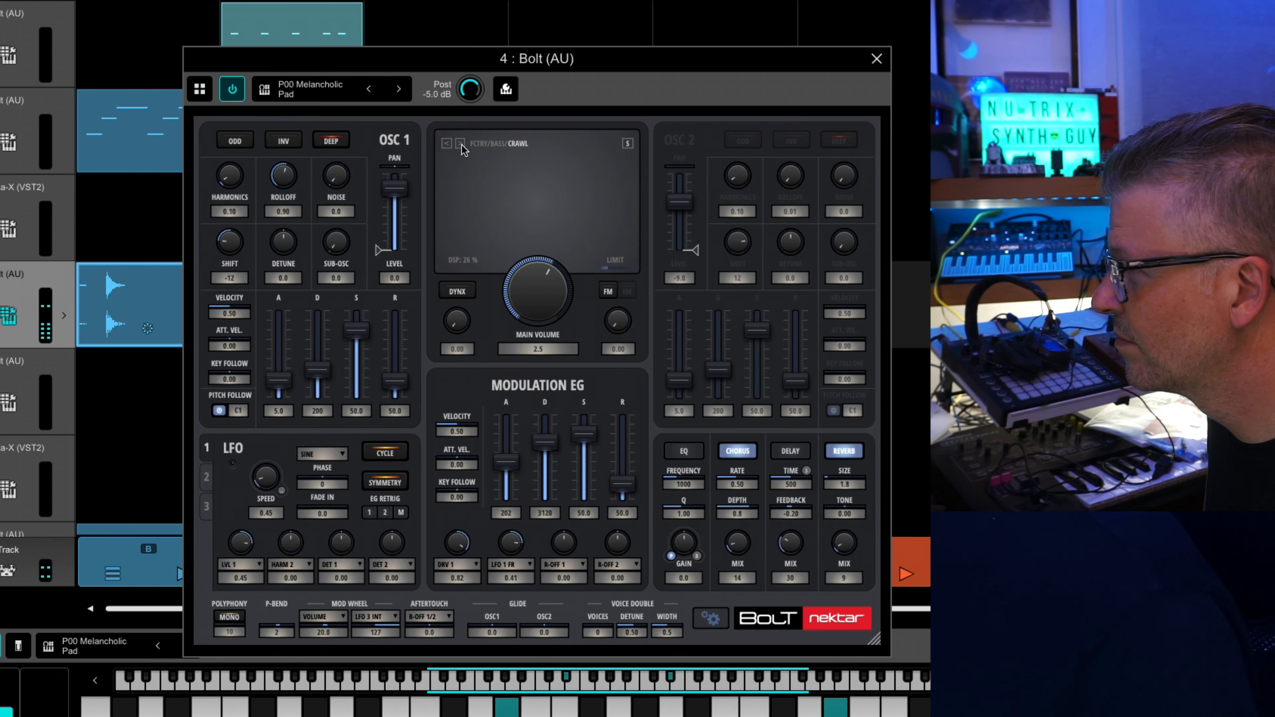
left_click(461, 144)
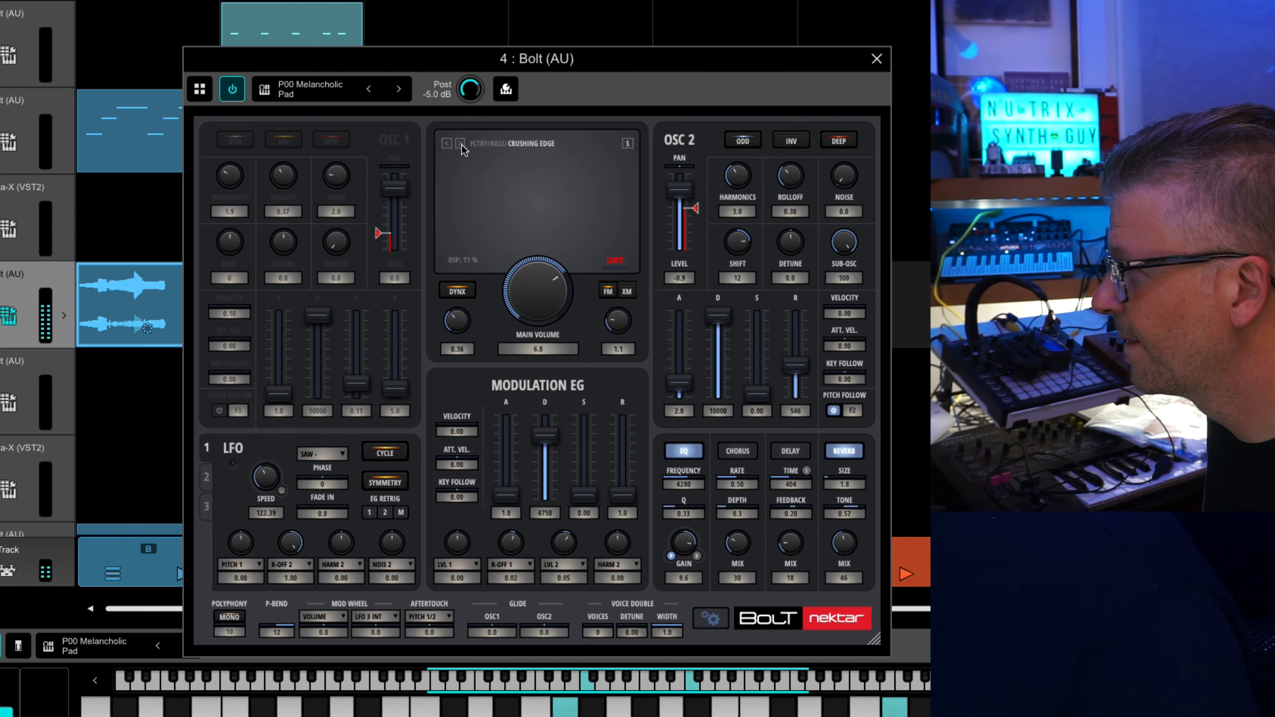
left_click(460, 144)
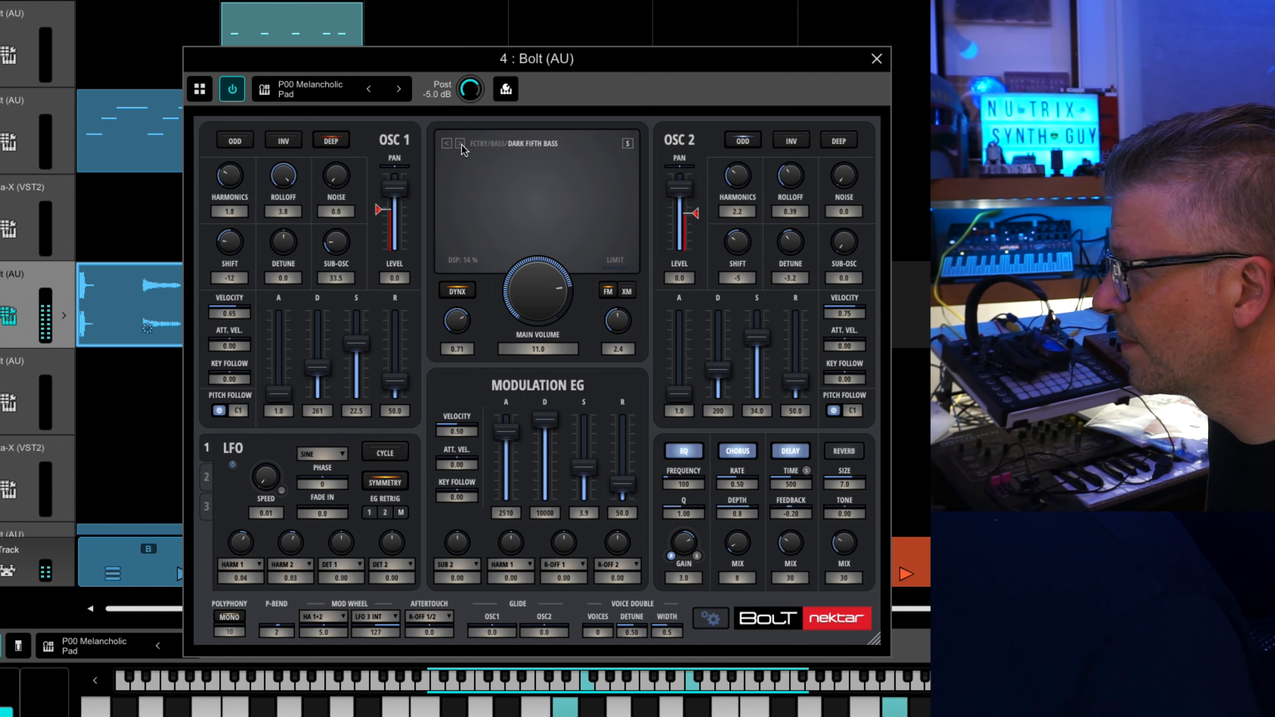
Load the factory Seq patch 7th Arp Sequence and advance to the 8th Seq Figure patch.
left_click(493, 148)
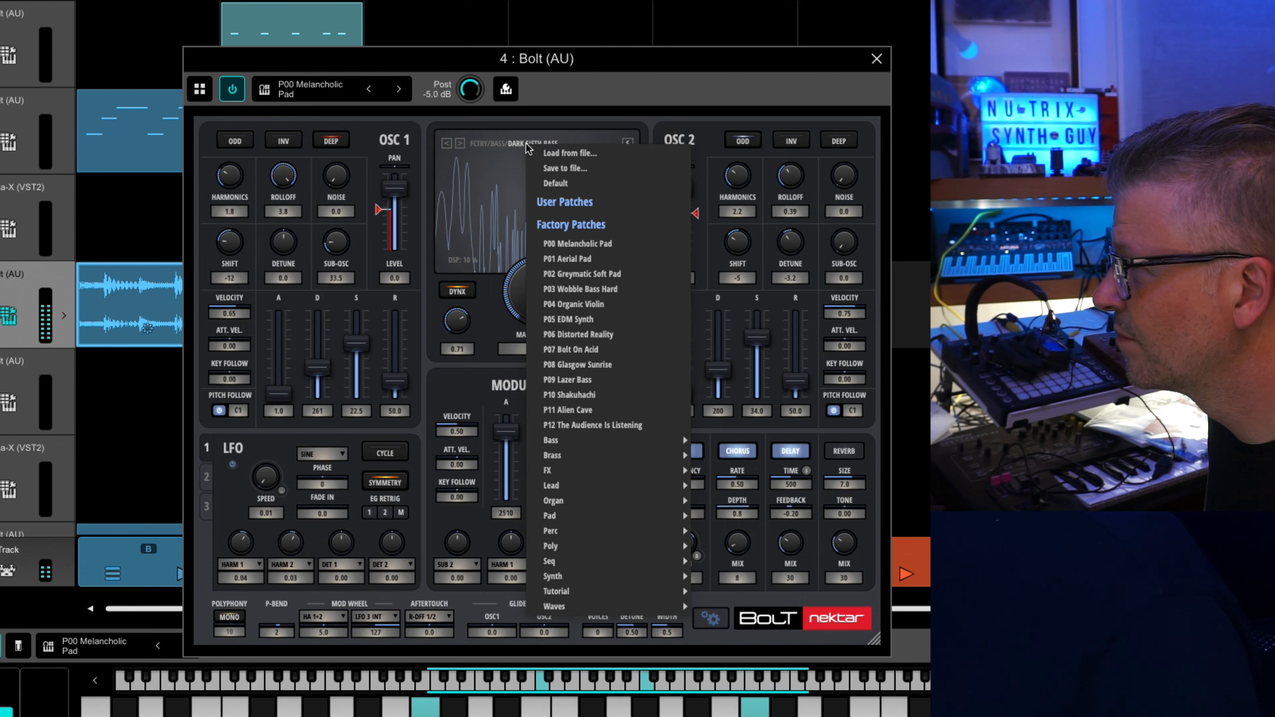
mouse_move(581, 560)
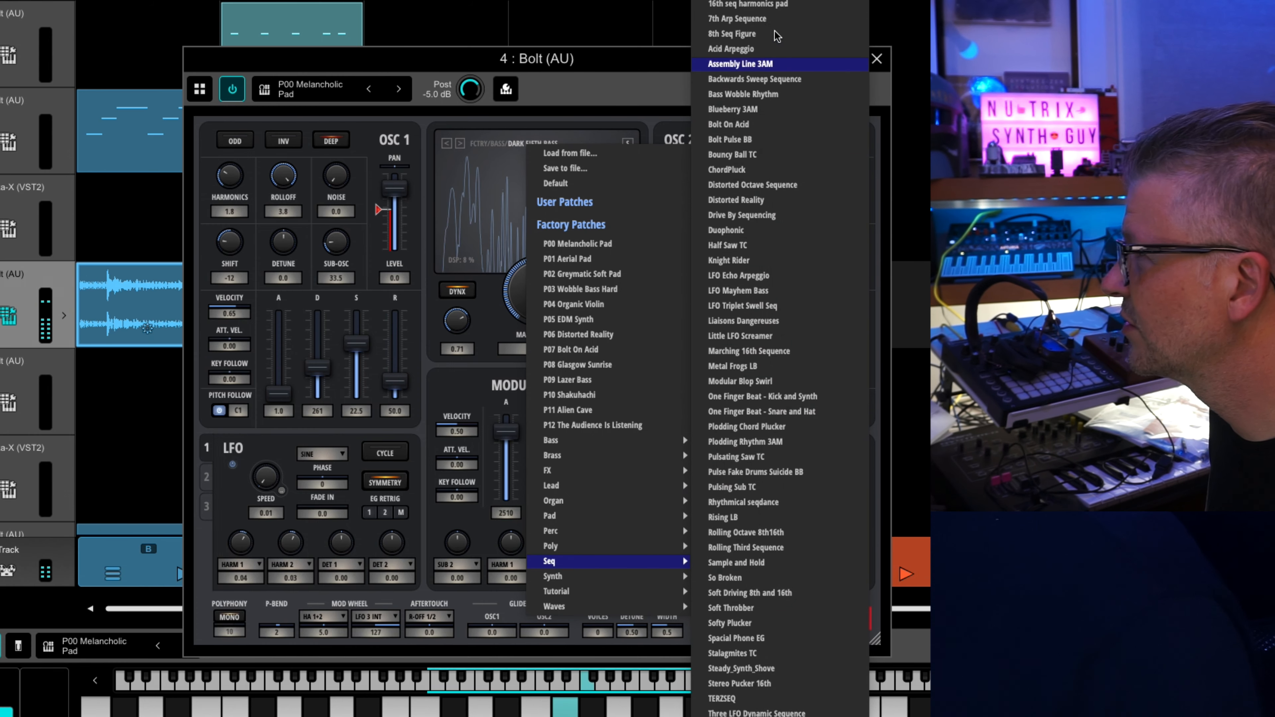
left_click(770, 20)
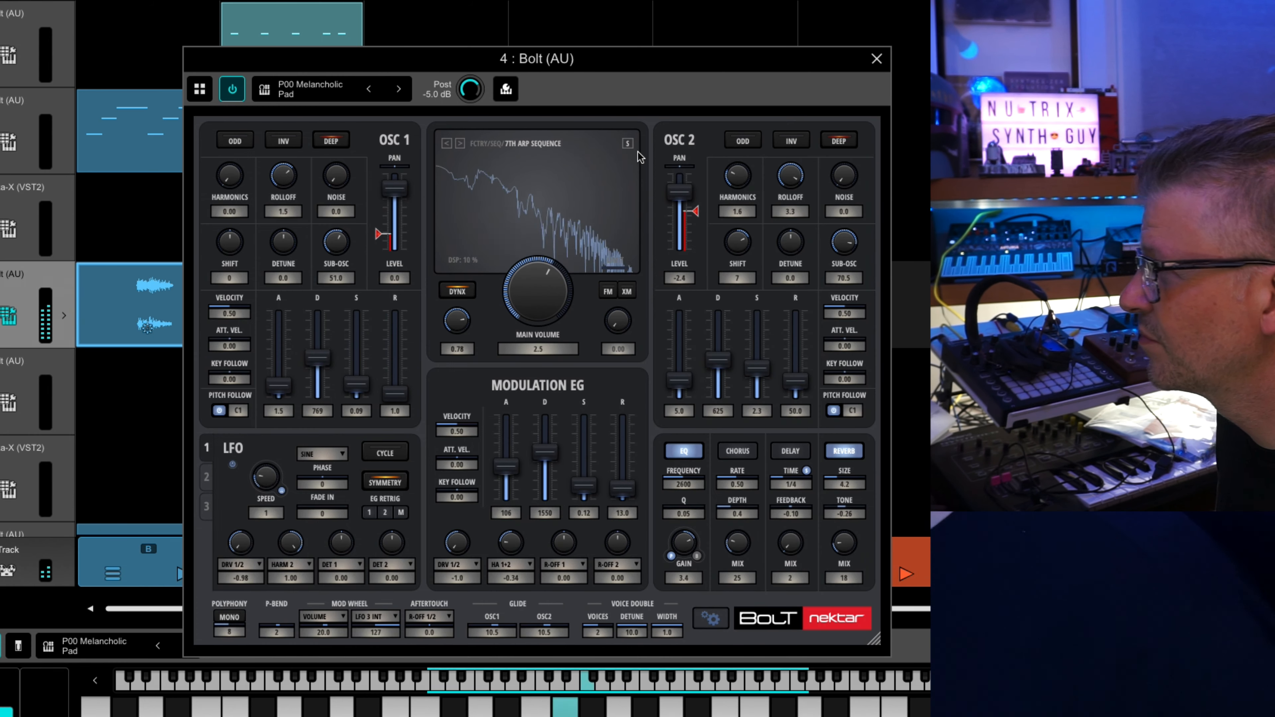
left_click(461, 144)
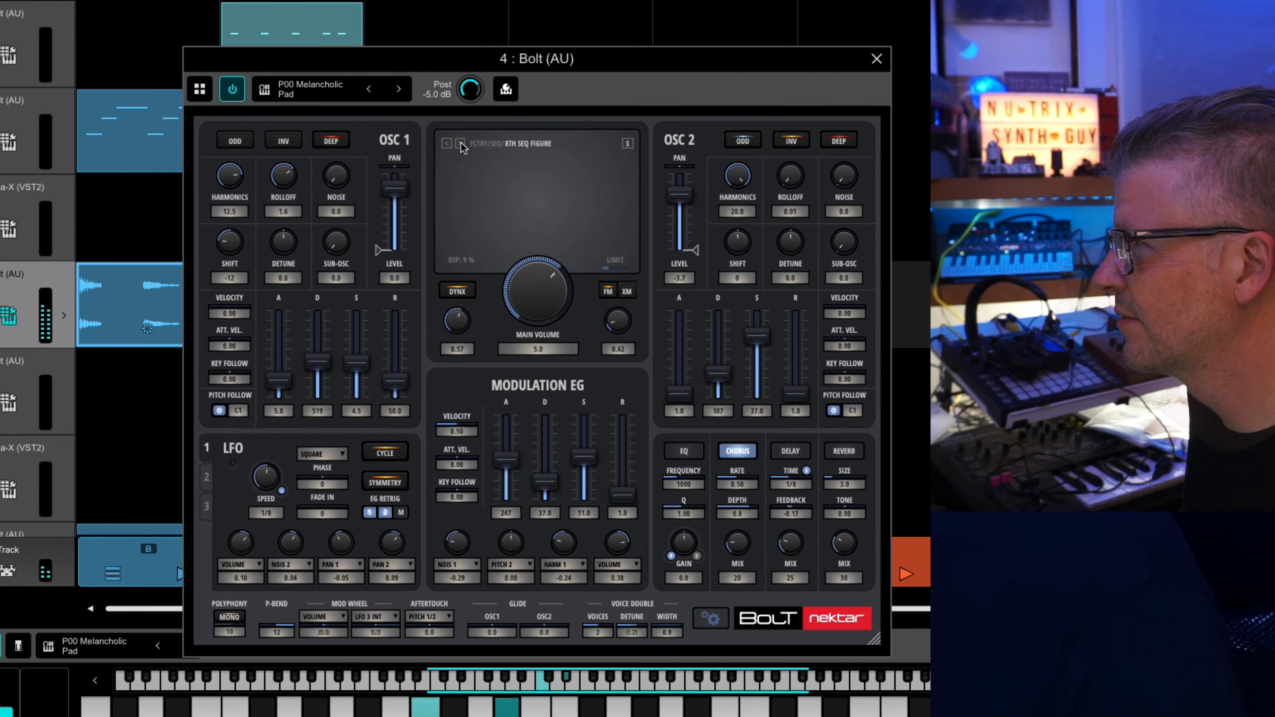
Load the Lead patch Piercing_Lead and audition the preceding Lead patches in turn, back through Oddogam, Multisaw, Marzipan and Mamamama past Little Bugger.
mouse_move(573, 488)
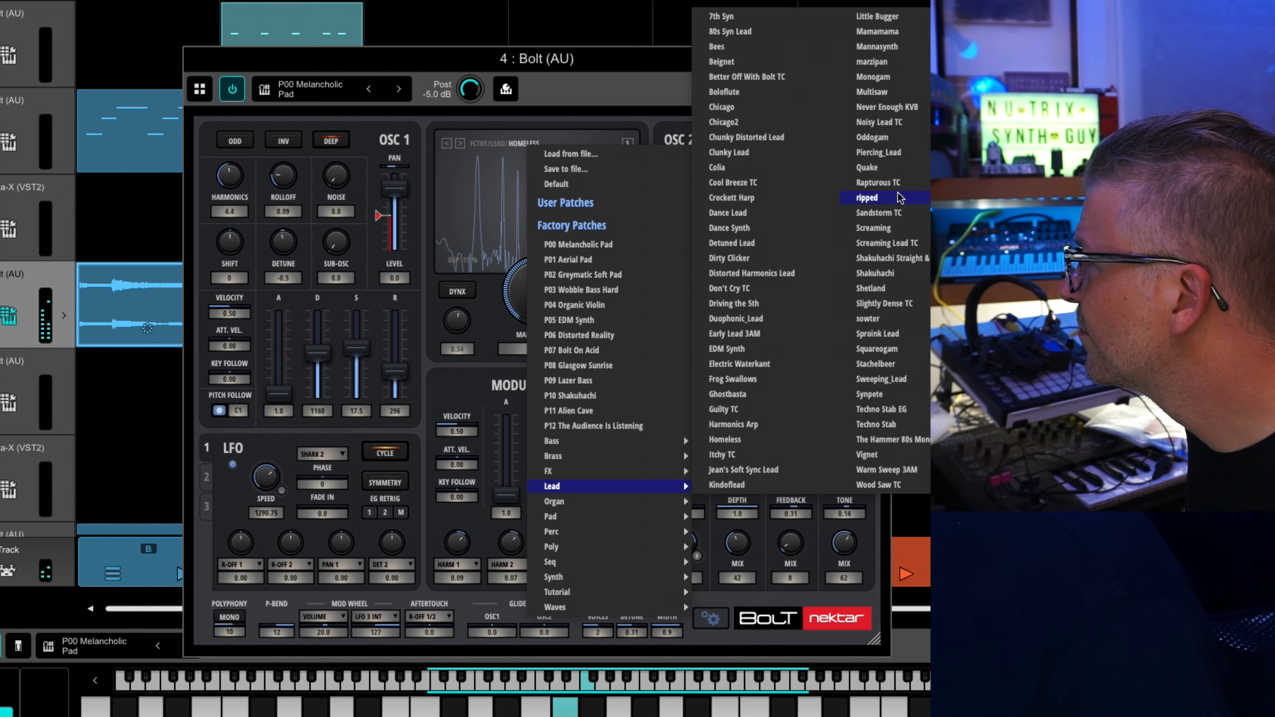
left_click(891, 156)
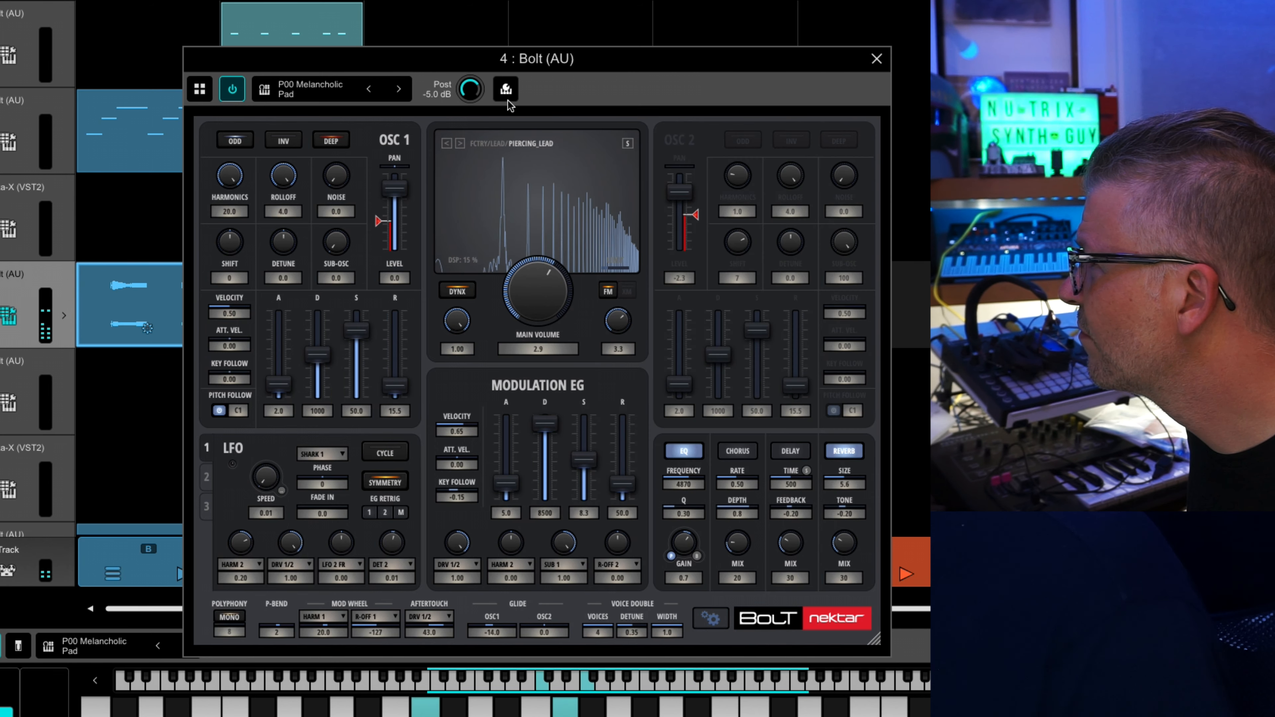
left_click(446, 144)
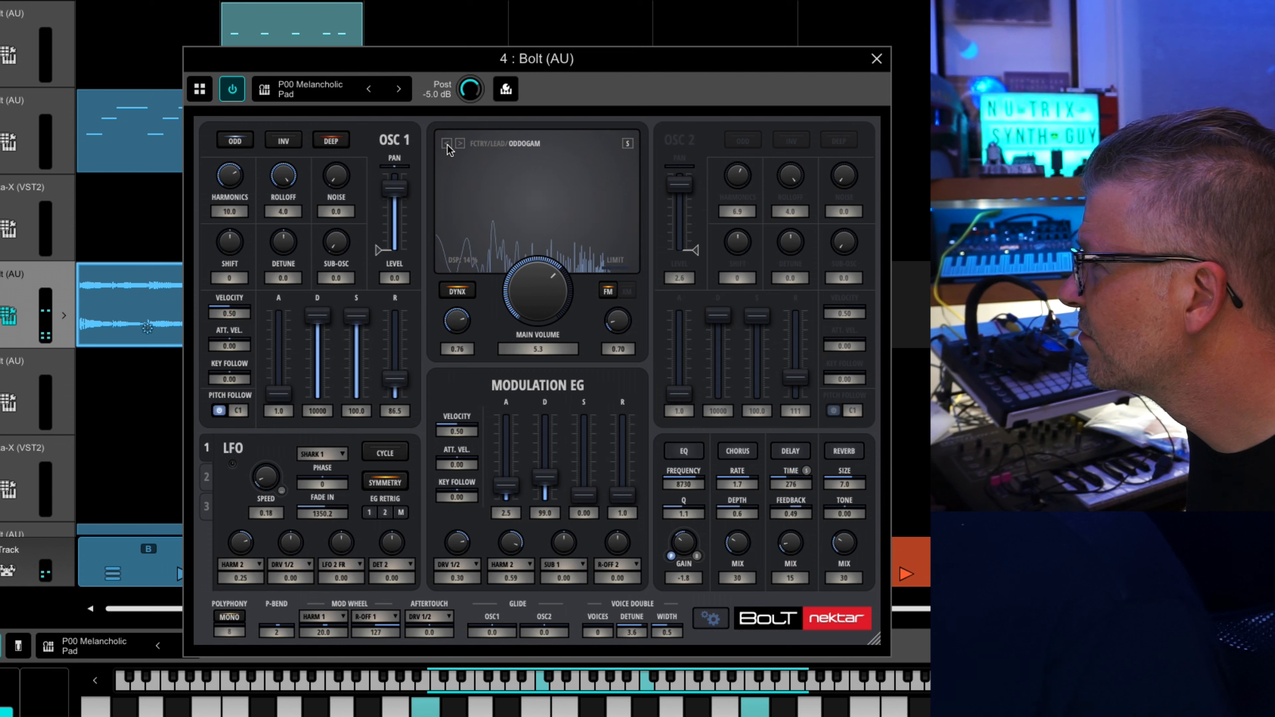
left_click(447, 144)
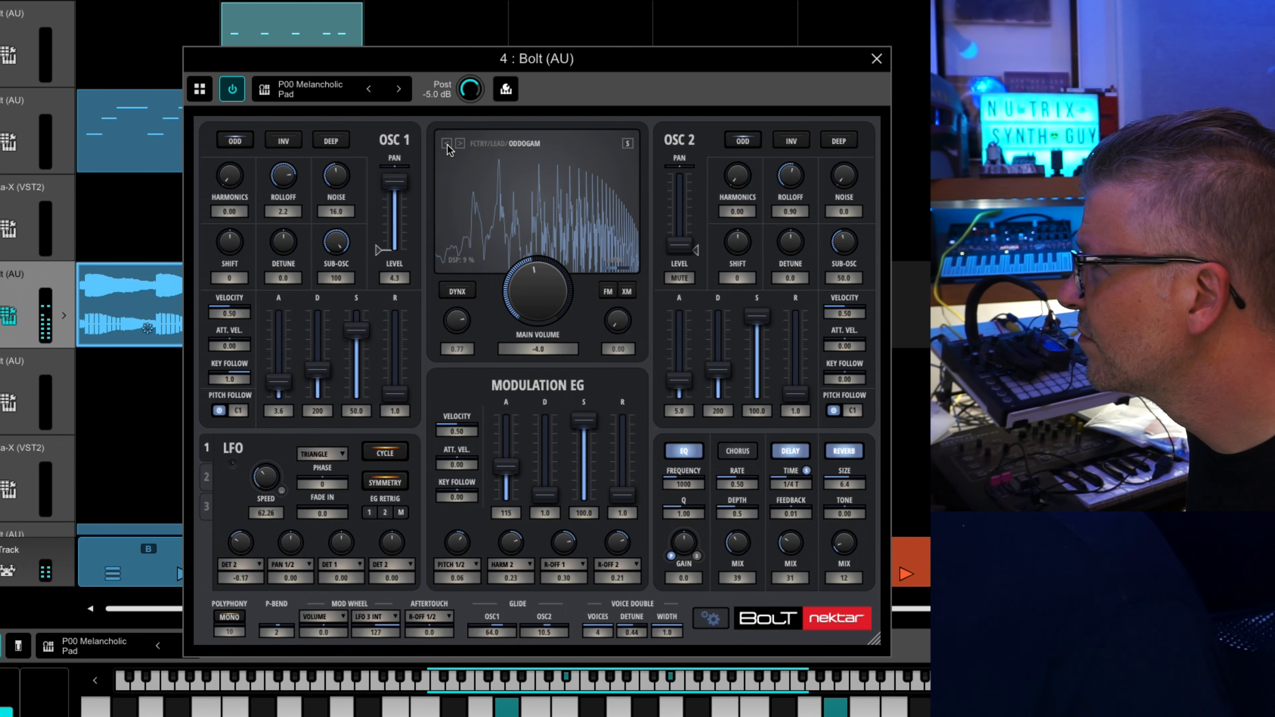
left_click(447, 144)
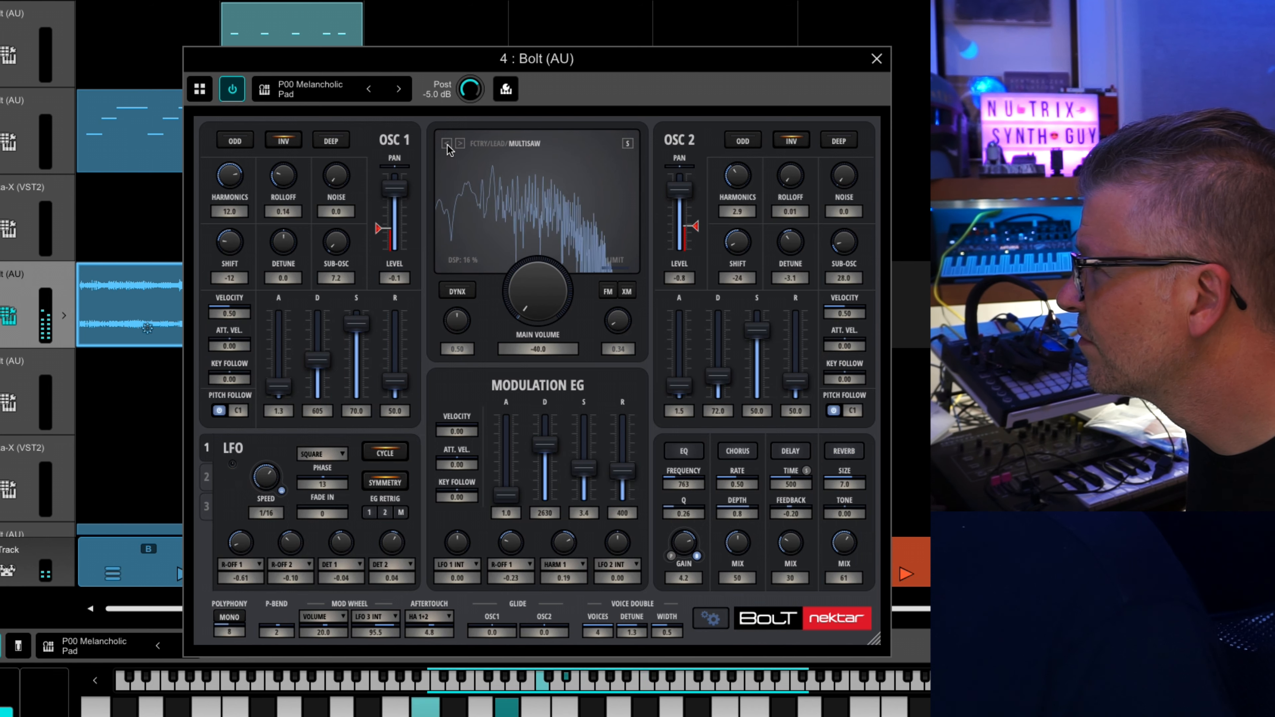
left_click(446, 144)
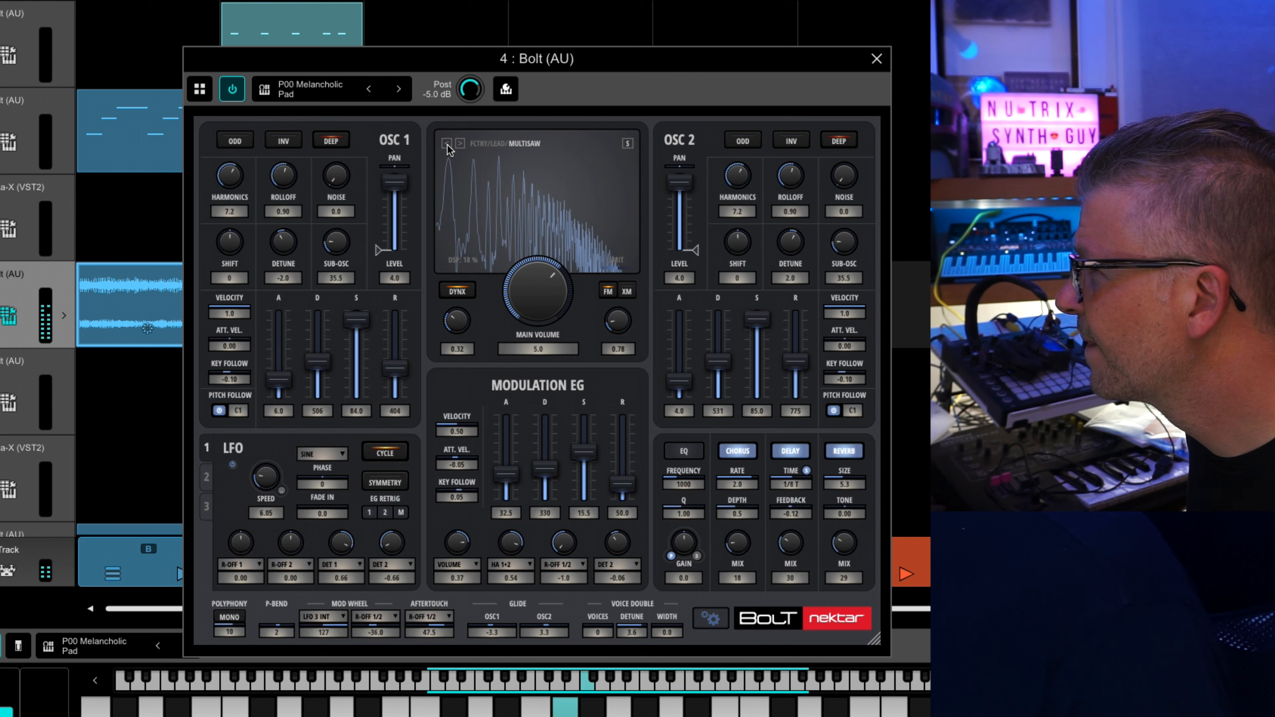
left_click(447, 144)
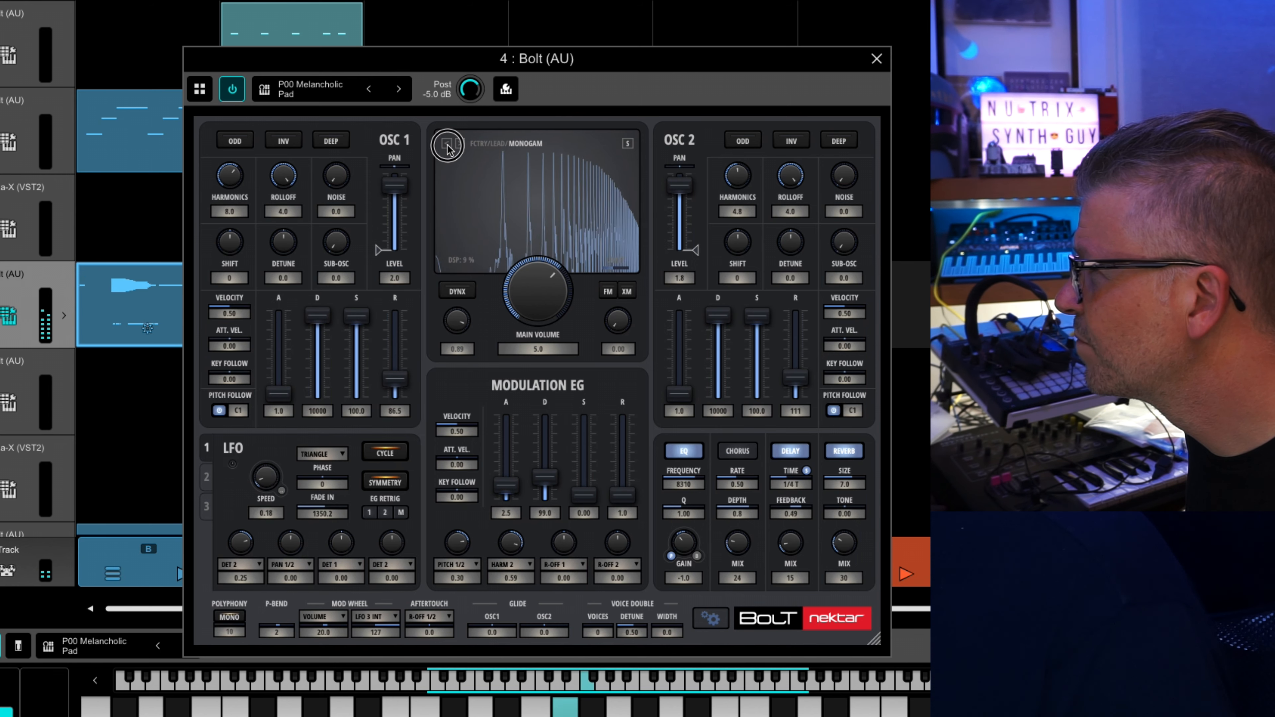
left_click(447, 144)
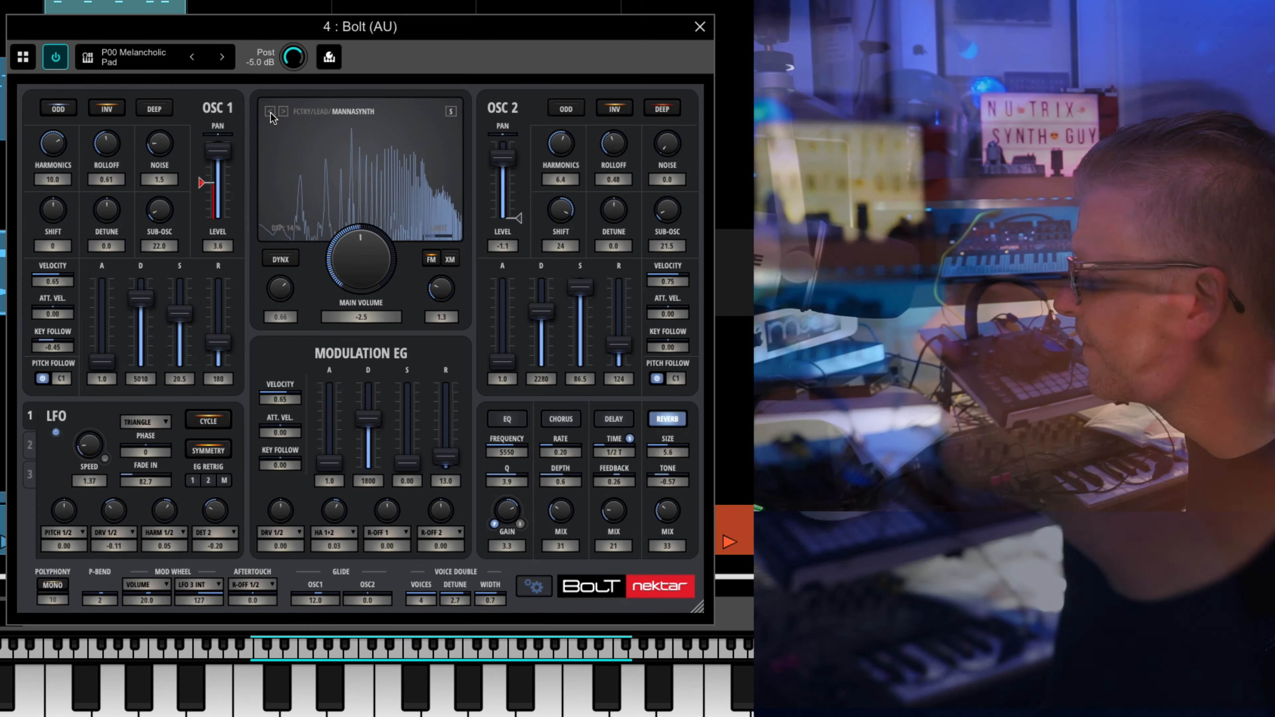
left_click(447, 145)
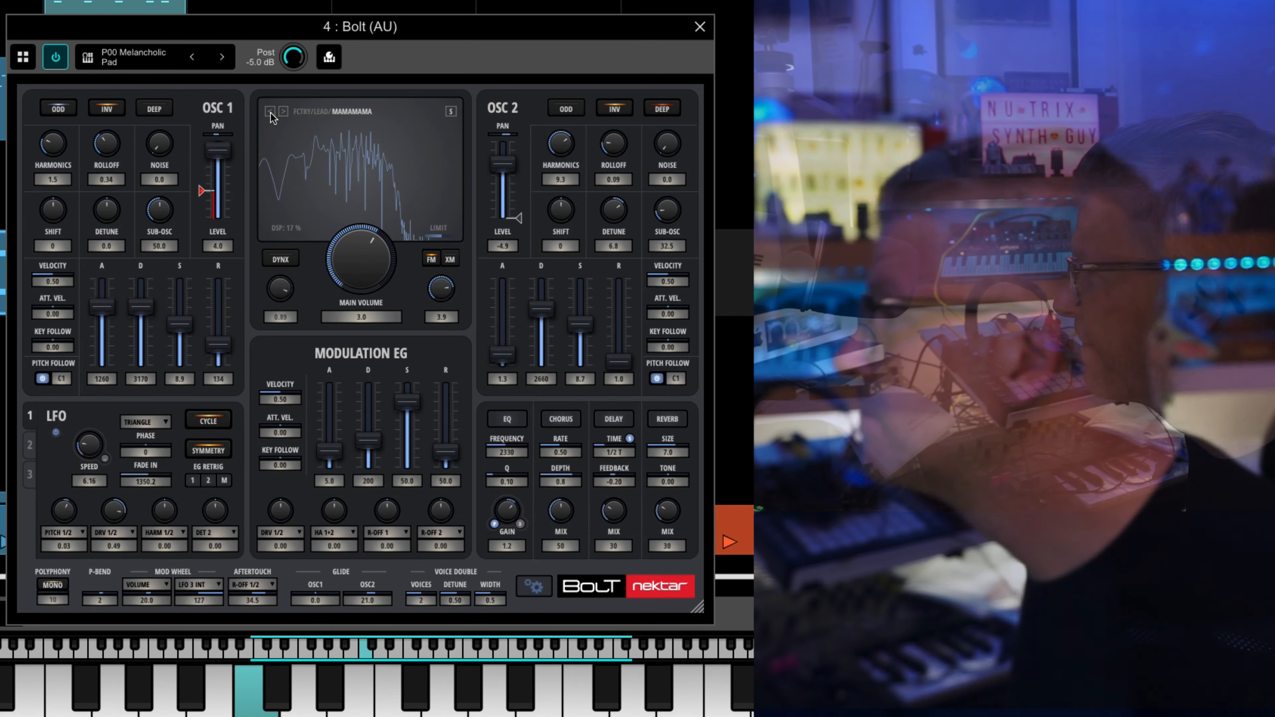
left_click(270, 111)
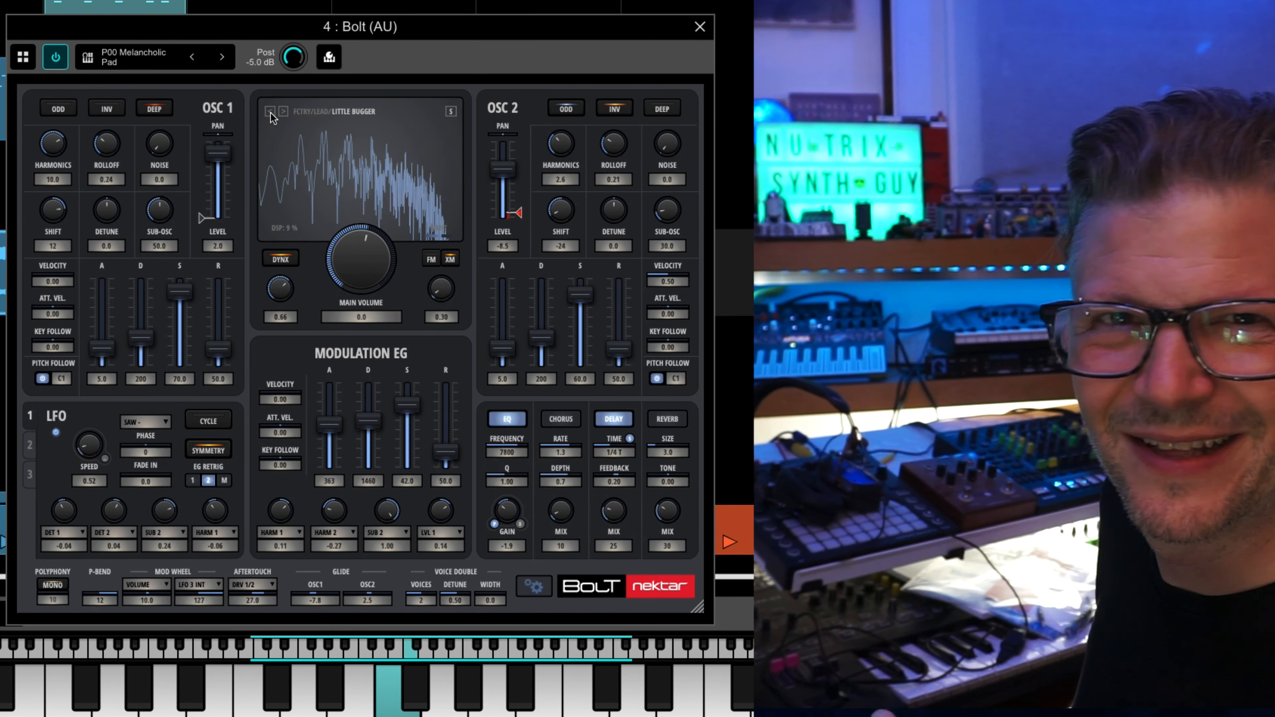
left_click(269, 111)
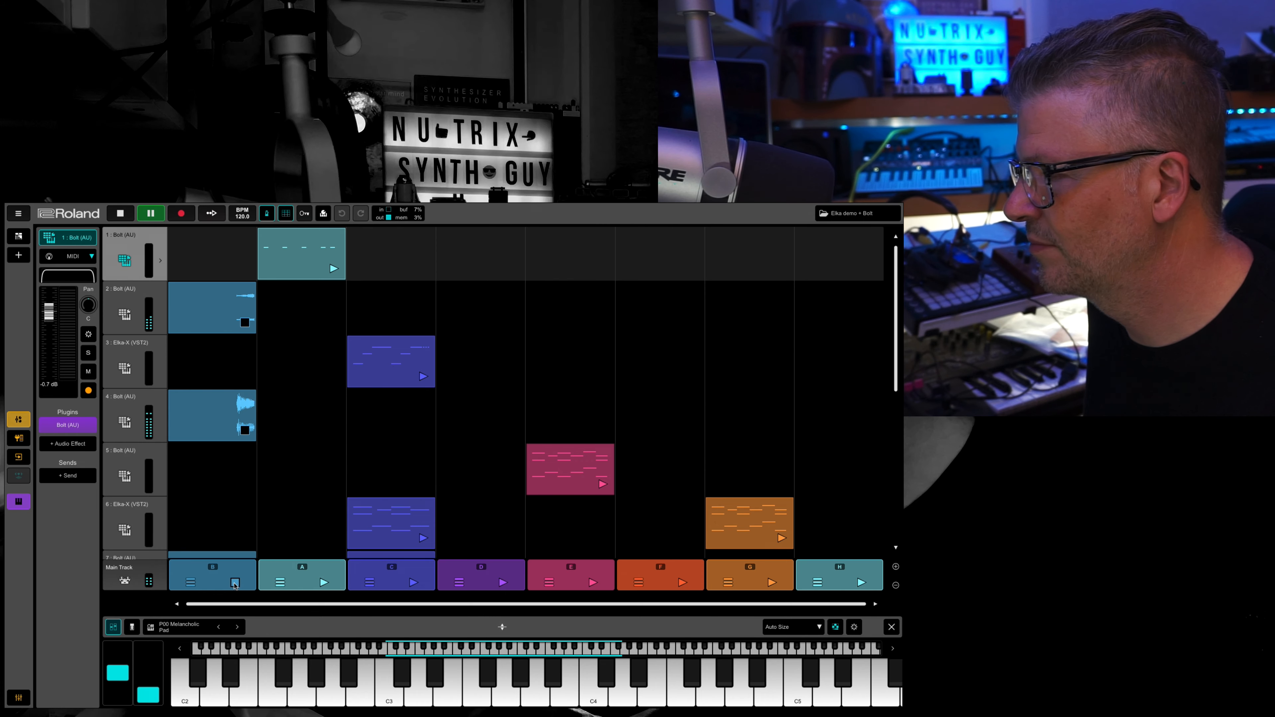
Solo the Bolt tracks 7, 4 and 2 one after another so their parts build up in isolation.
scroll(234, 523, "down", 2)
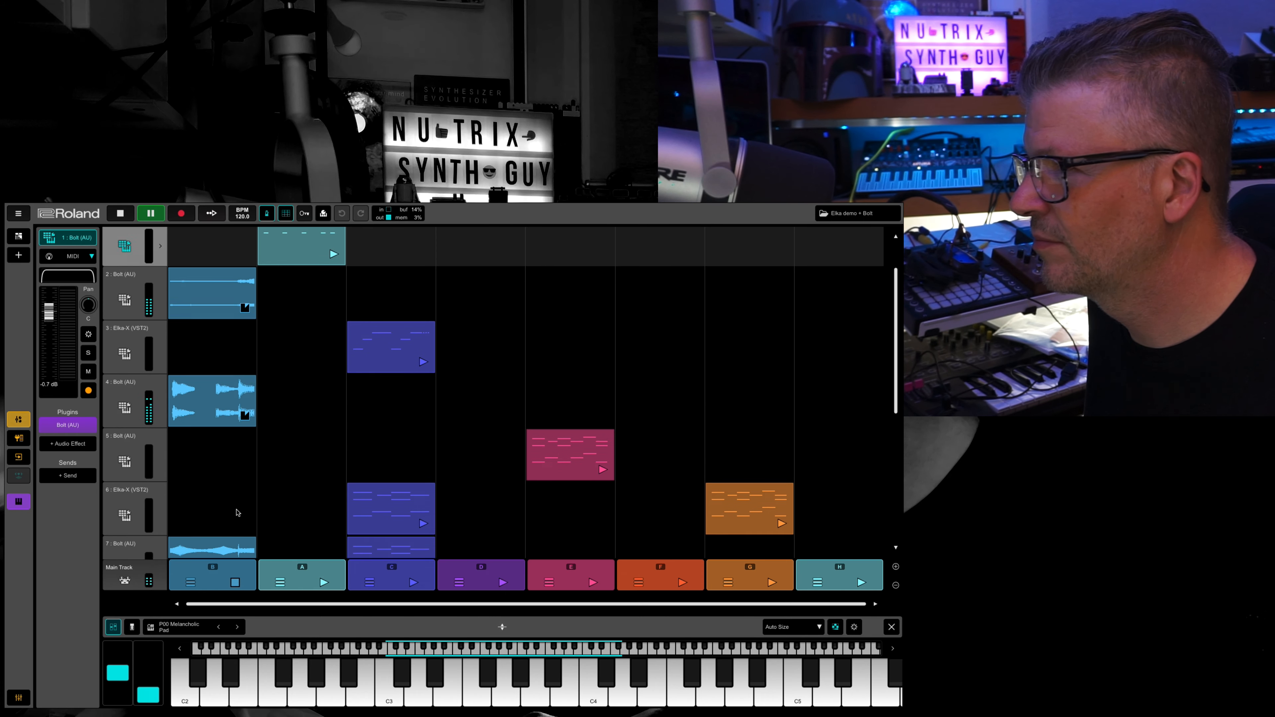
left_click(121, 542)
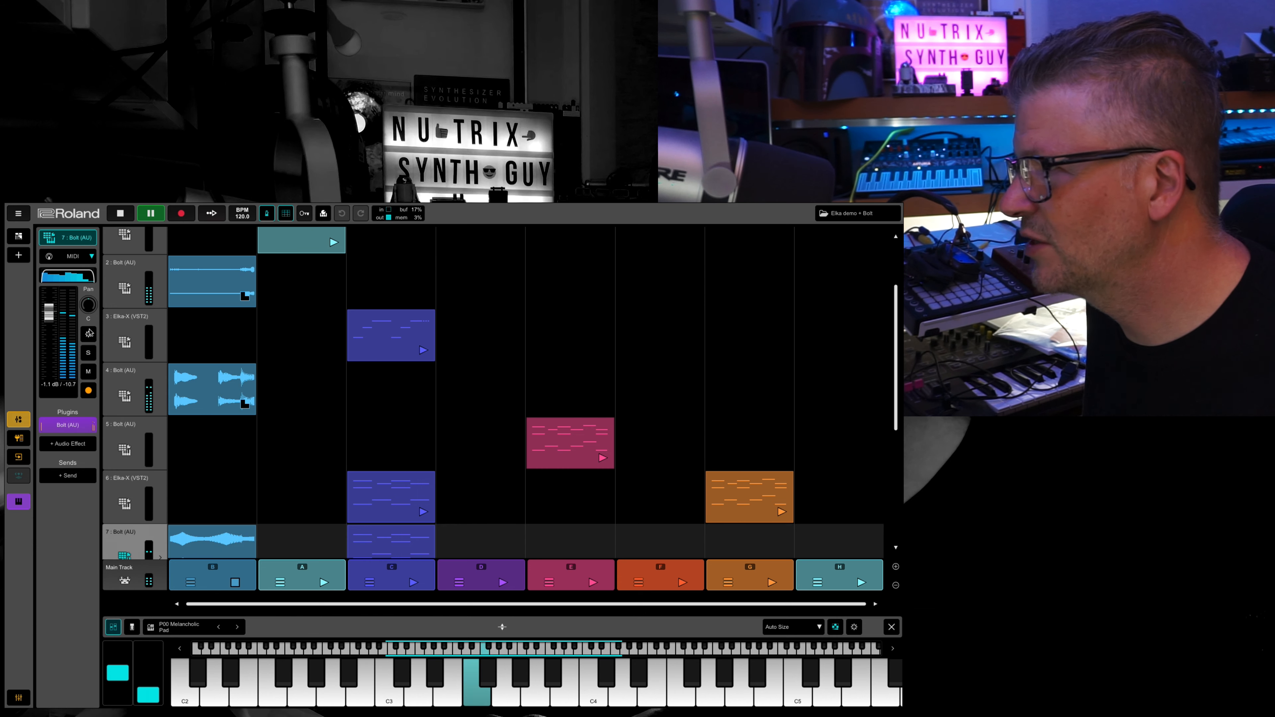
left_click(89, 354)
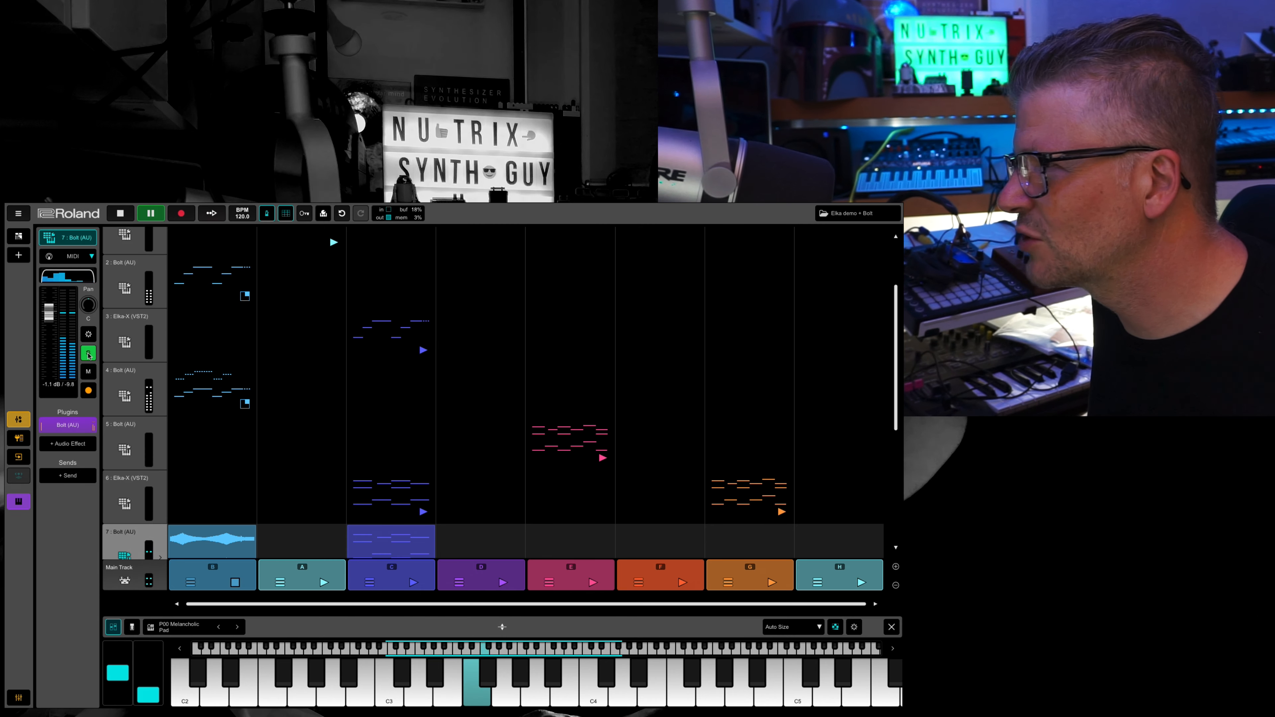
left_click(121, 380)
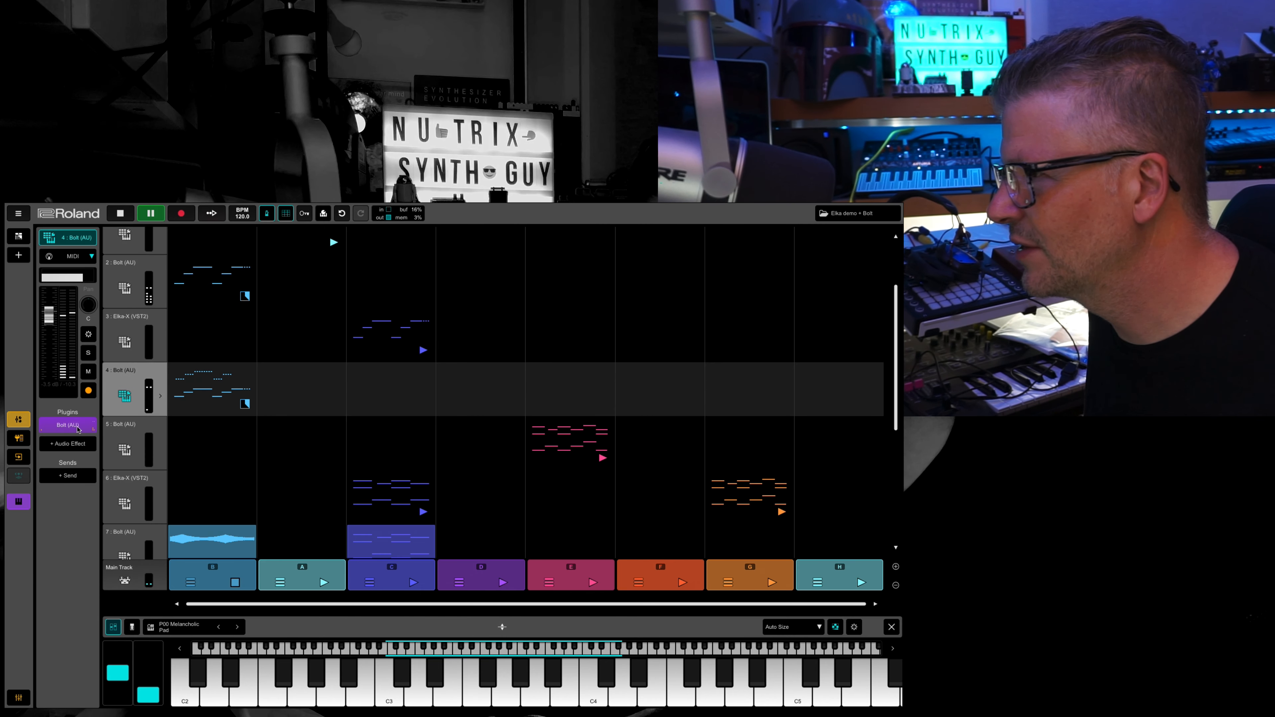
left_click(89, 353)
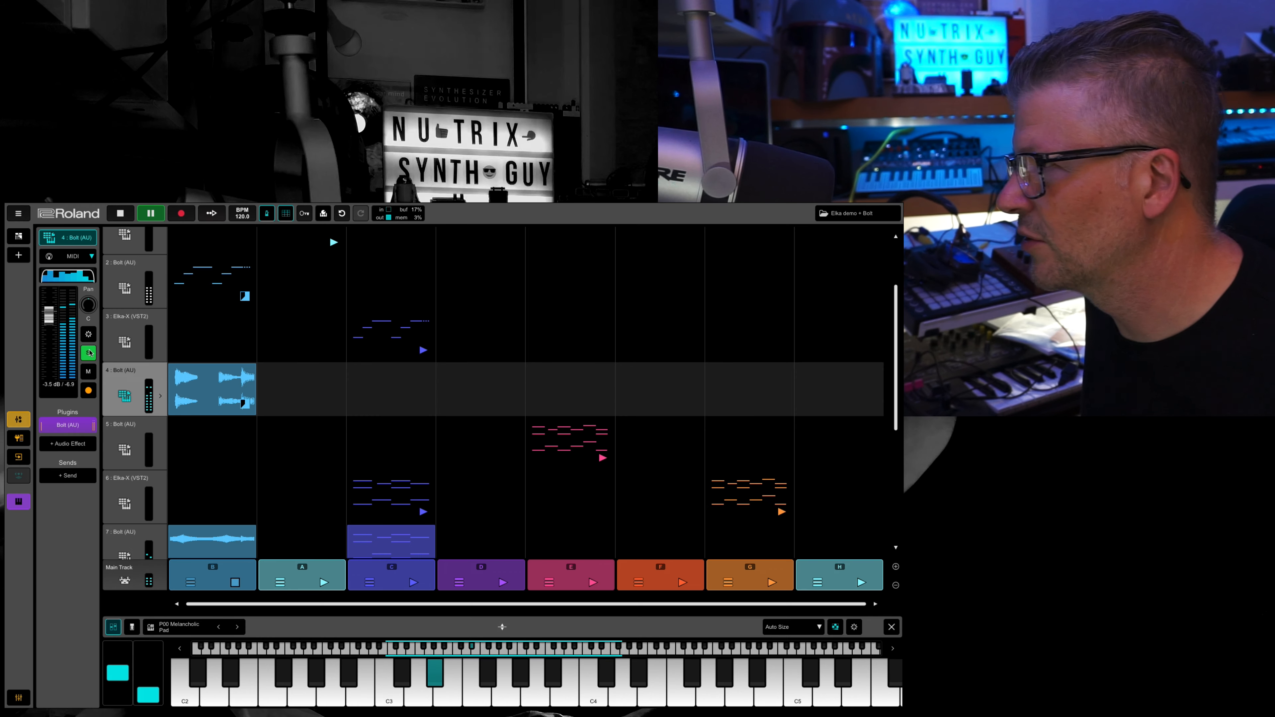
left_click(120, 281)
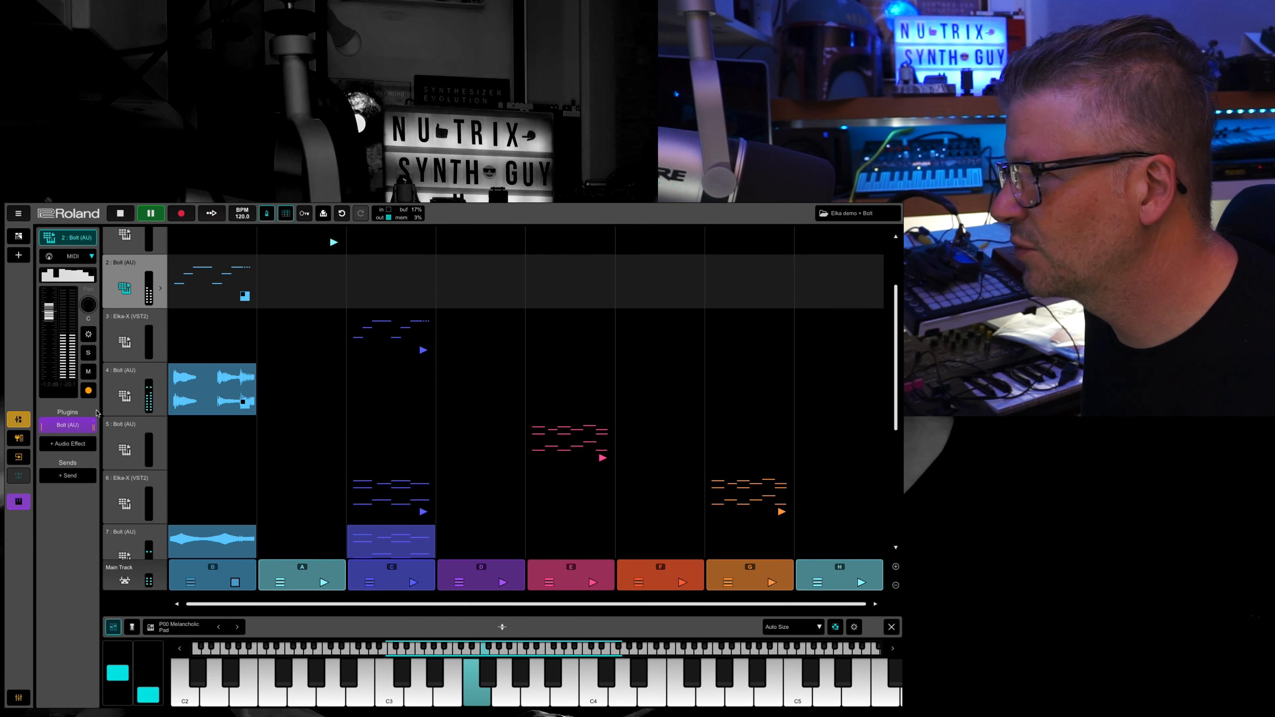
left_click(89, 355)
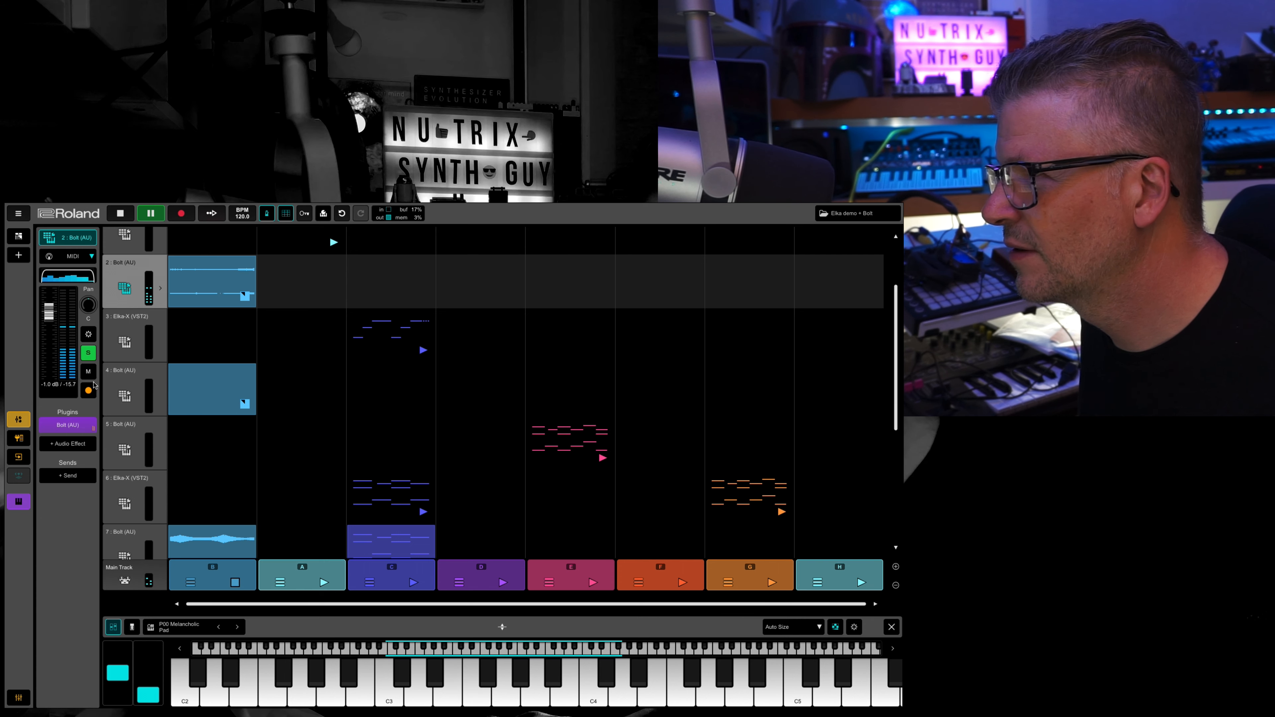
Turn off solo on Bolt tracks 4, 7 and 2 in turn.
left_click(109, 373)
left_click(89, 355)
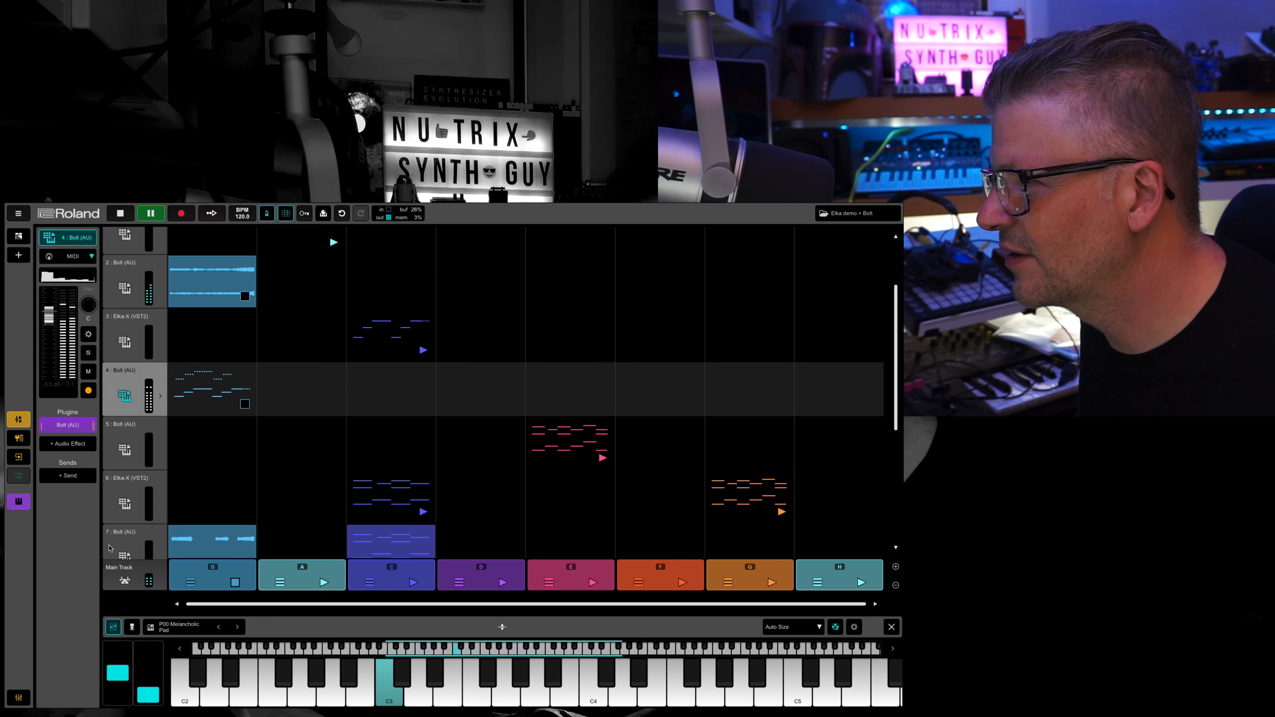
left_click(125, 543)
left_click(89, 354)
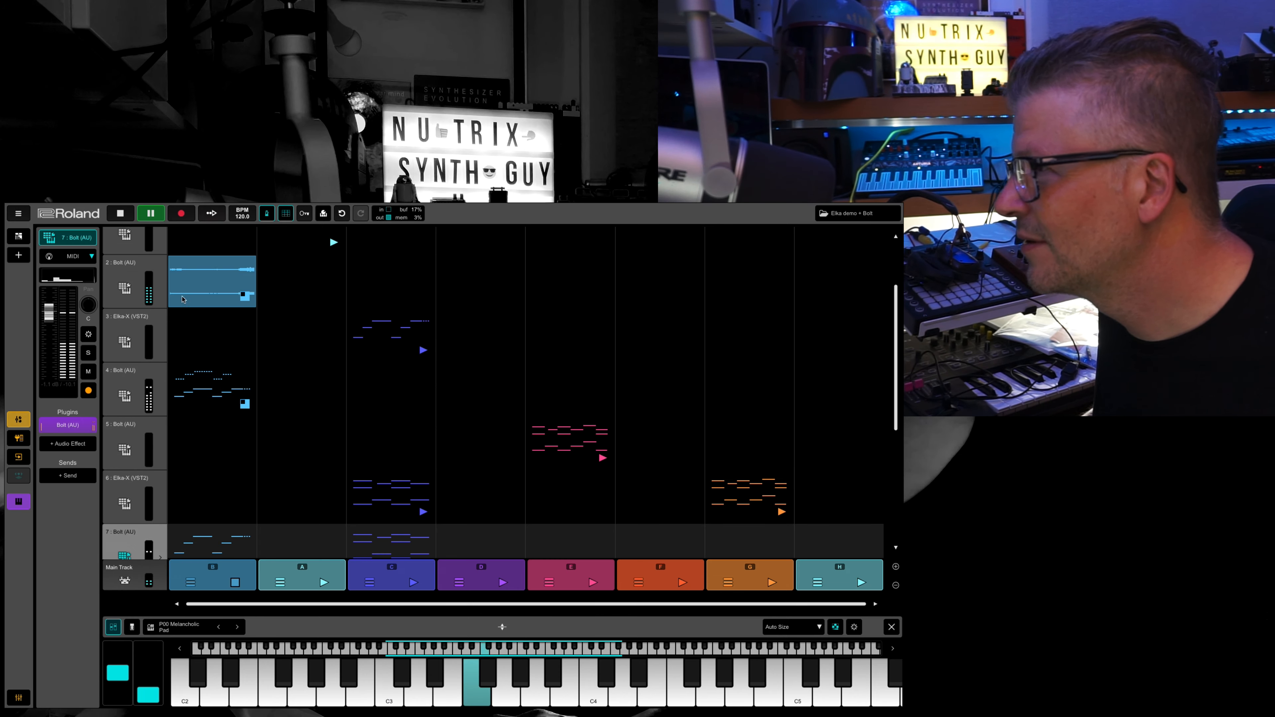
left_click(116, 272)
left_click(90, 353)
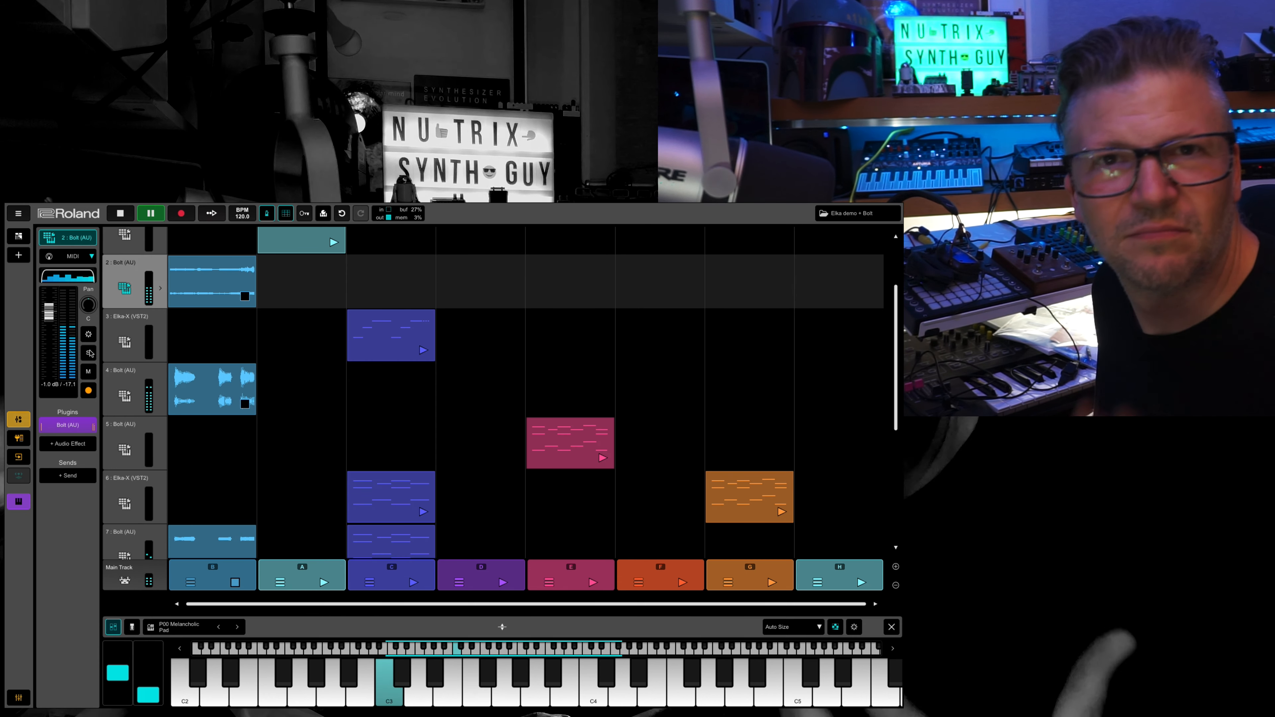
Launch track 1's clip in column A, and switch playback from track 7's clip to track 8's clip in column C.
scroll(287, 330, "up", 1)
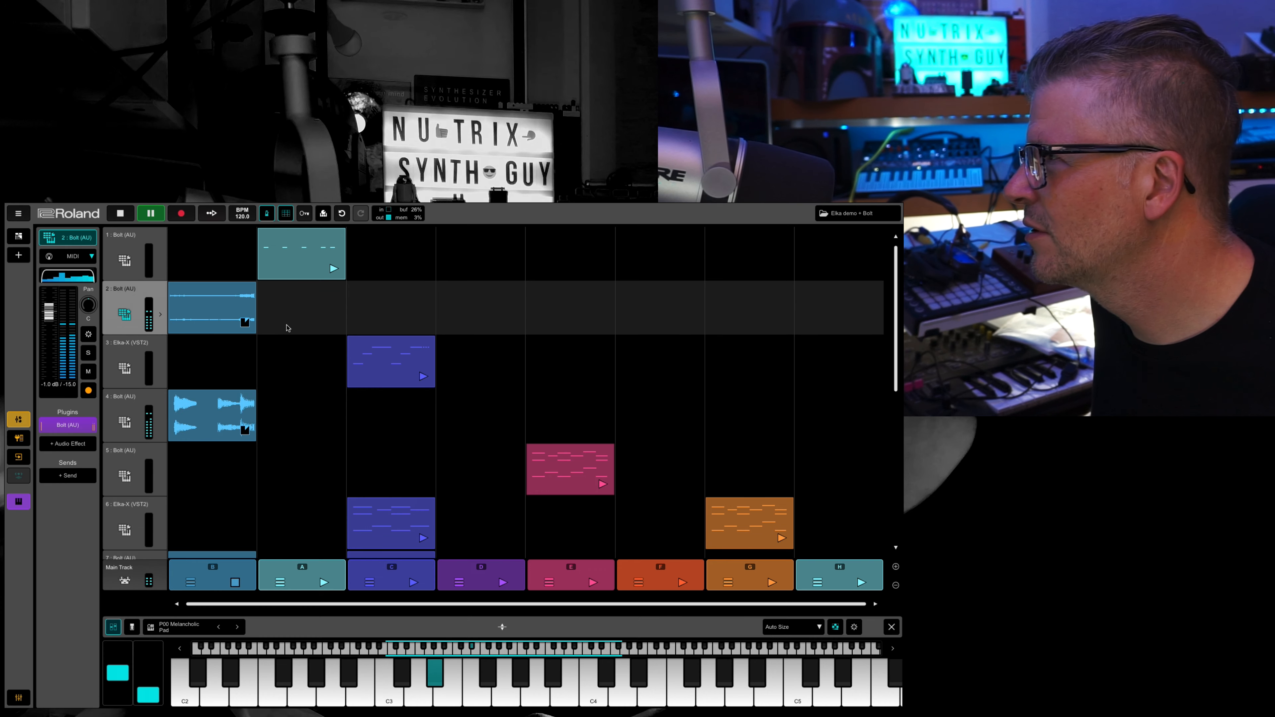
left_click(334, 269)
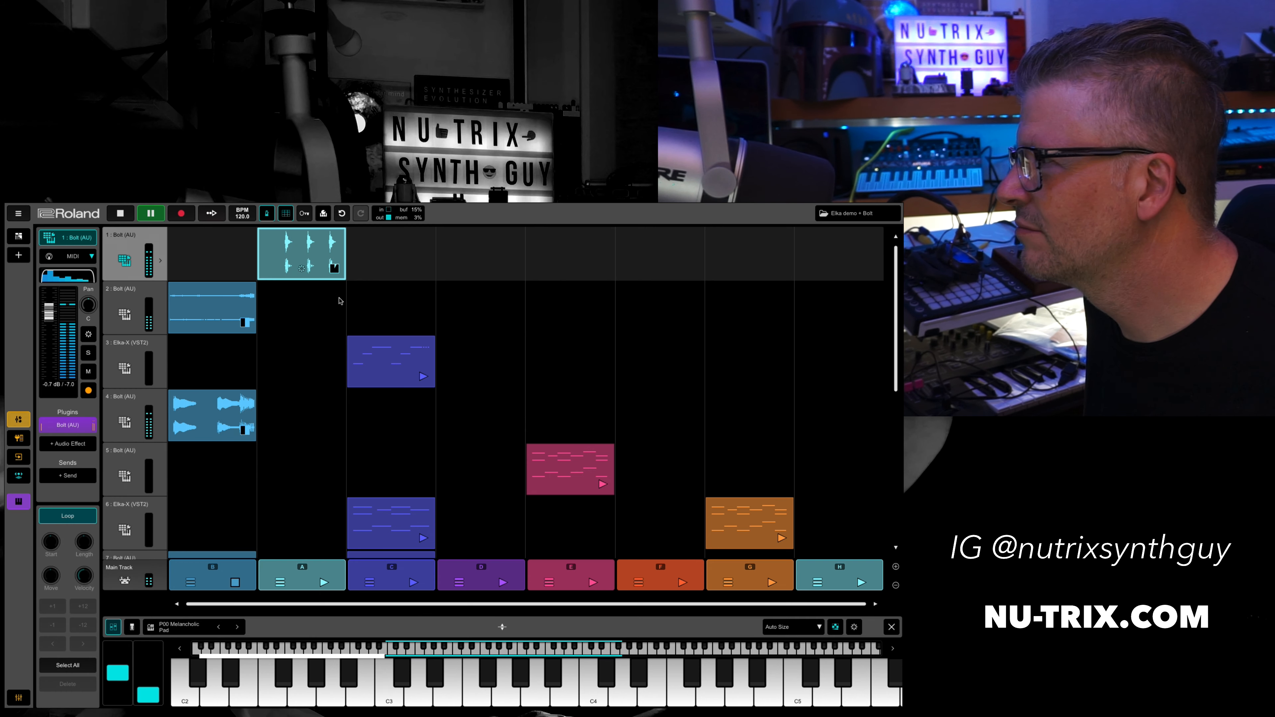
scroll(385, 410, "down", 5)
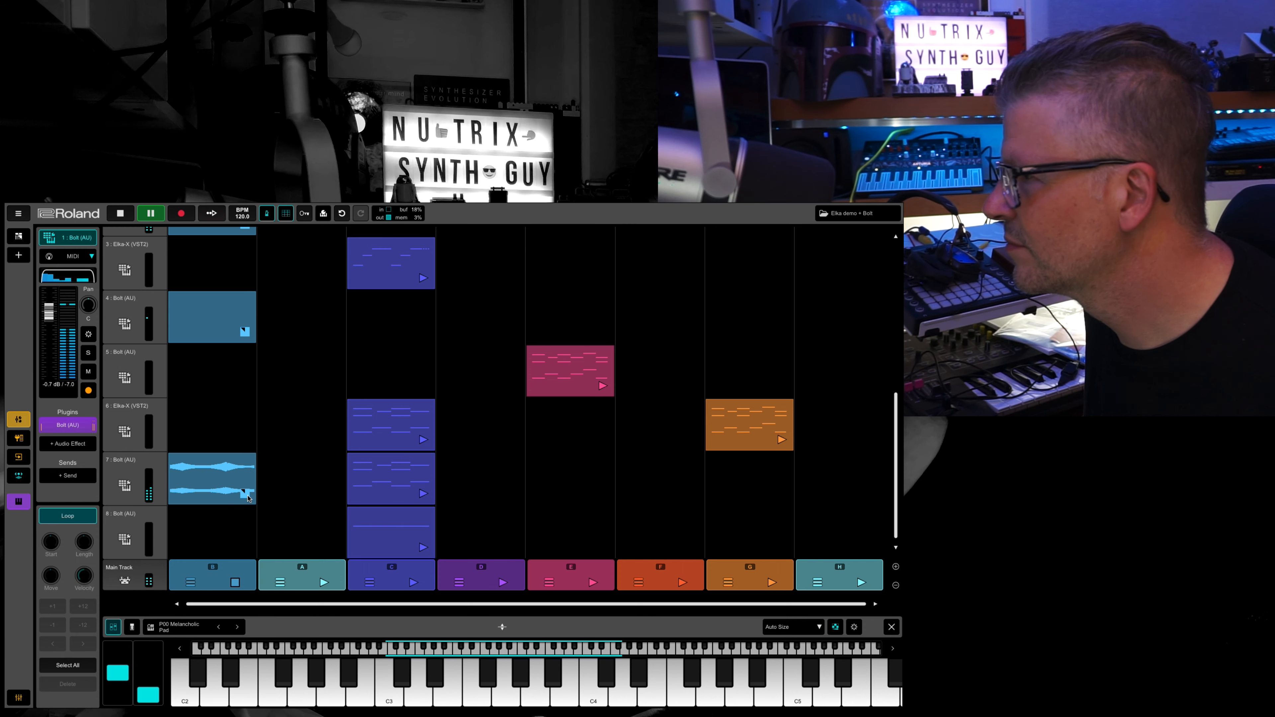
left_click(247, 496)
left_click(423, 549)
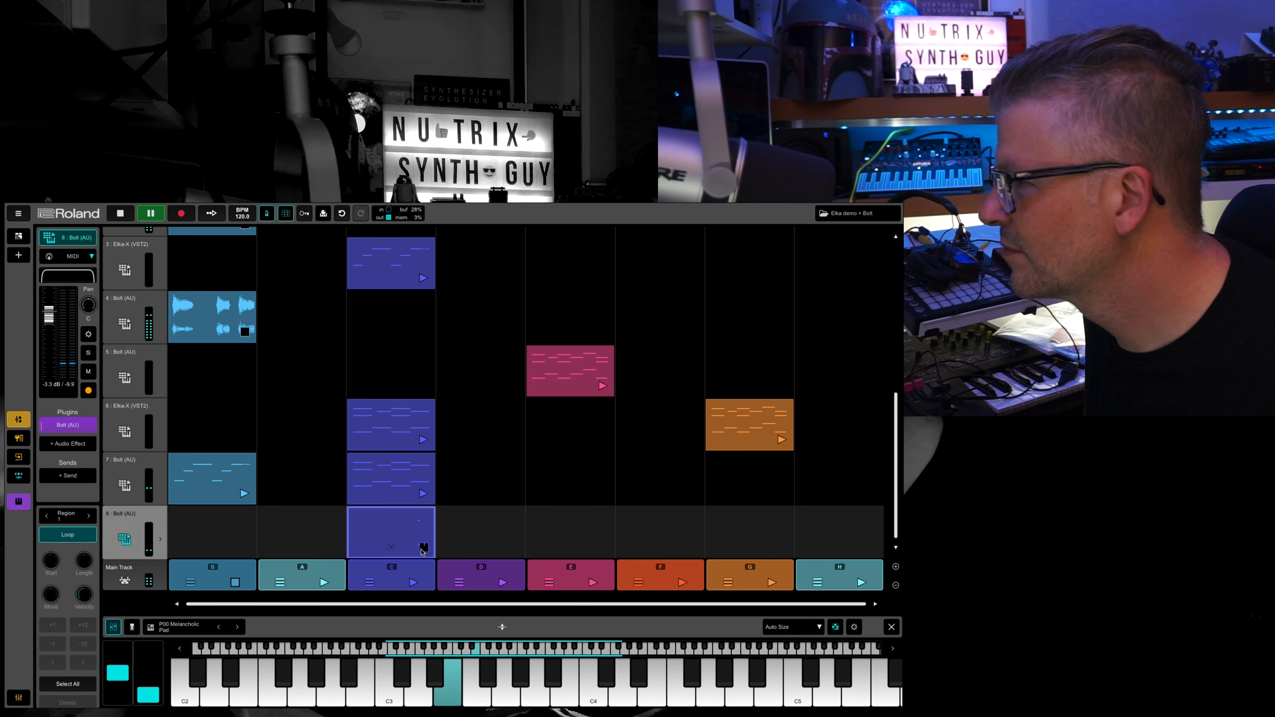